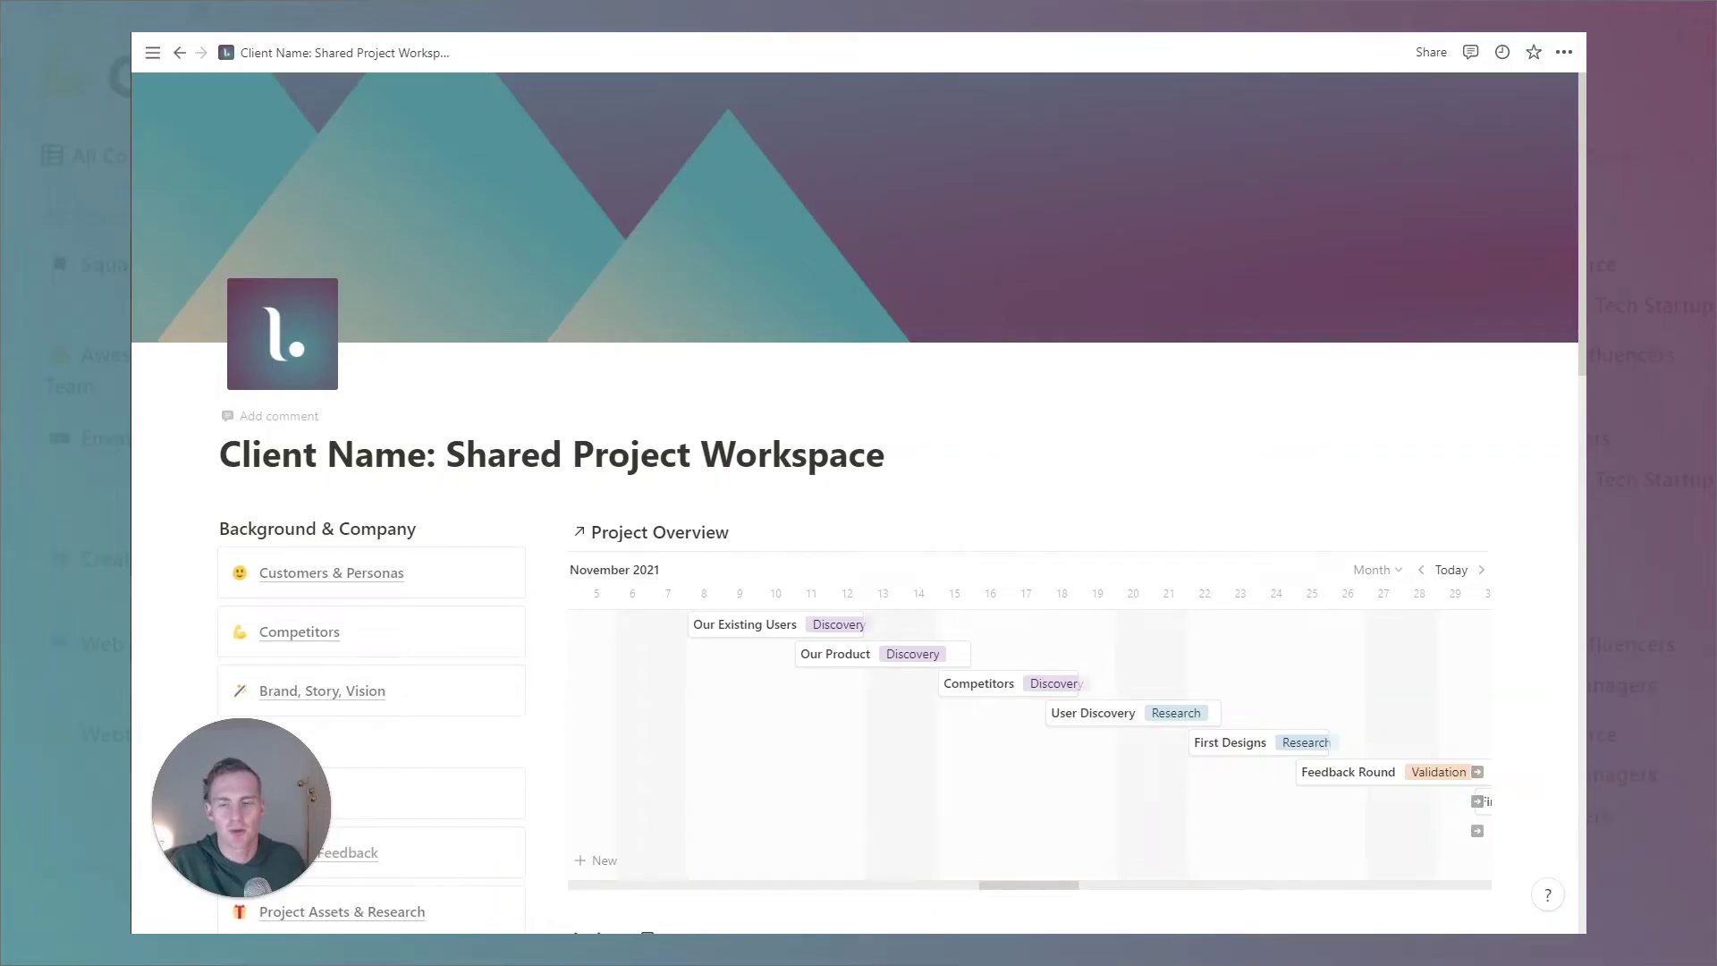
Scroll down to Background & Company and open the Competitors database.
scroll(299, 462, "down", 2)
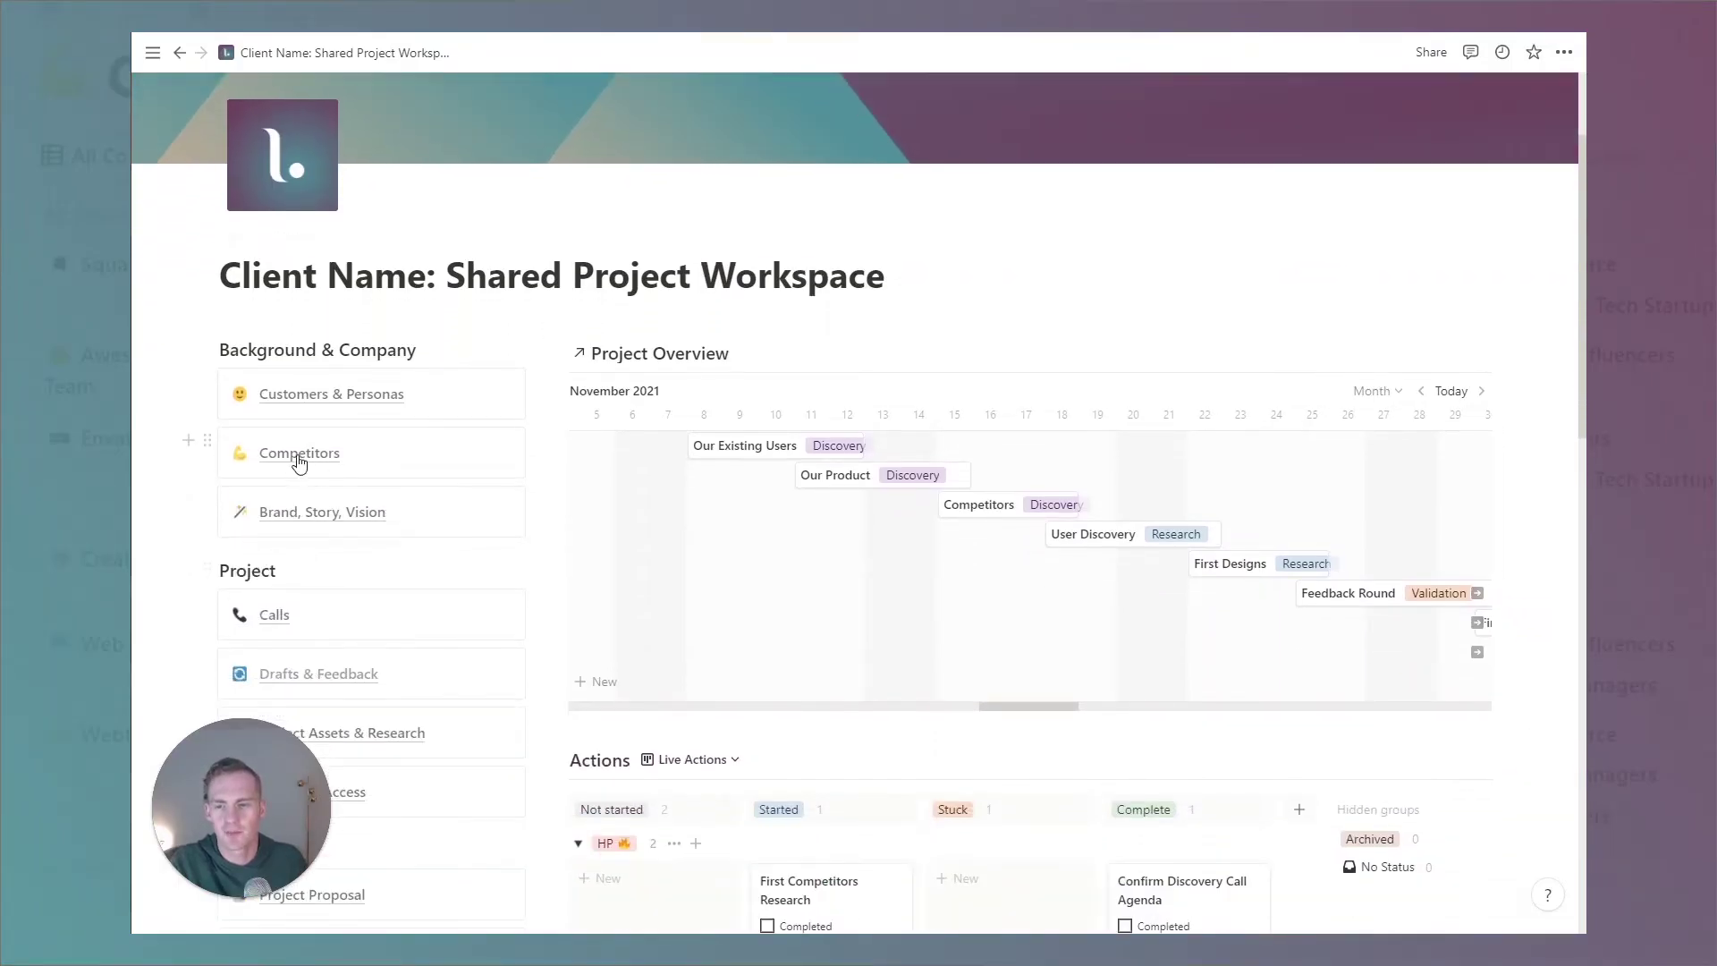
left_click(299, 454)
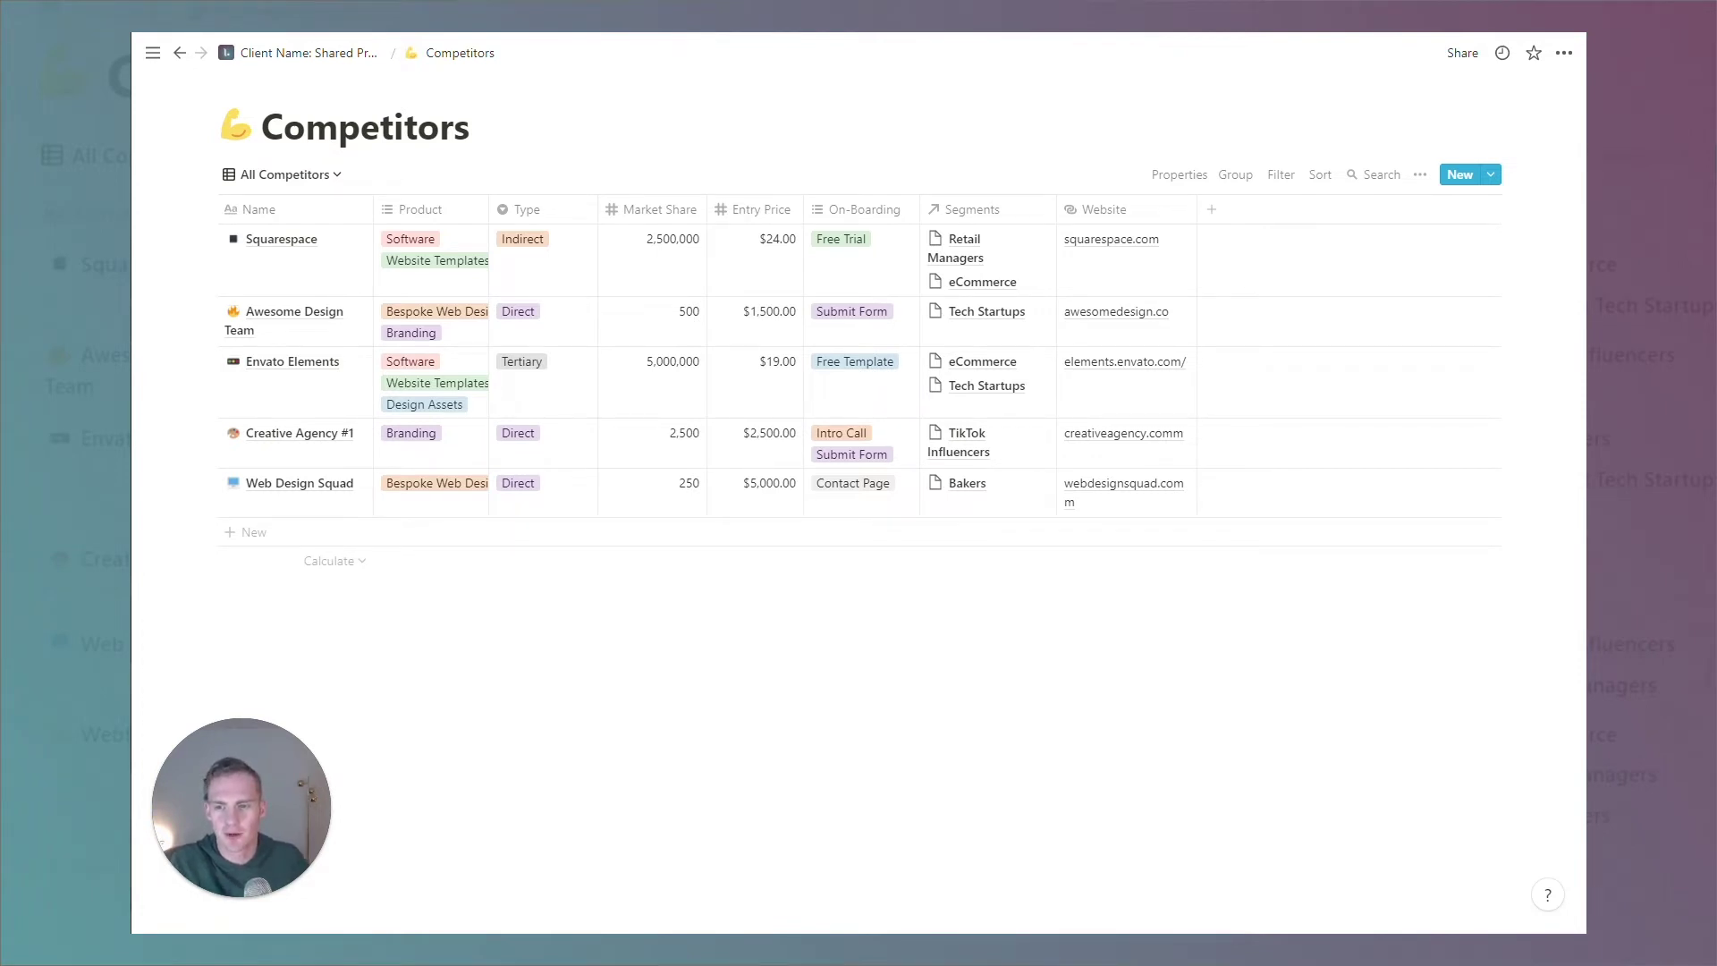
Add a new competitor page from the Competitors Template, titled 'Webflow'.
left_click(268, 532)
key("Escape")
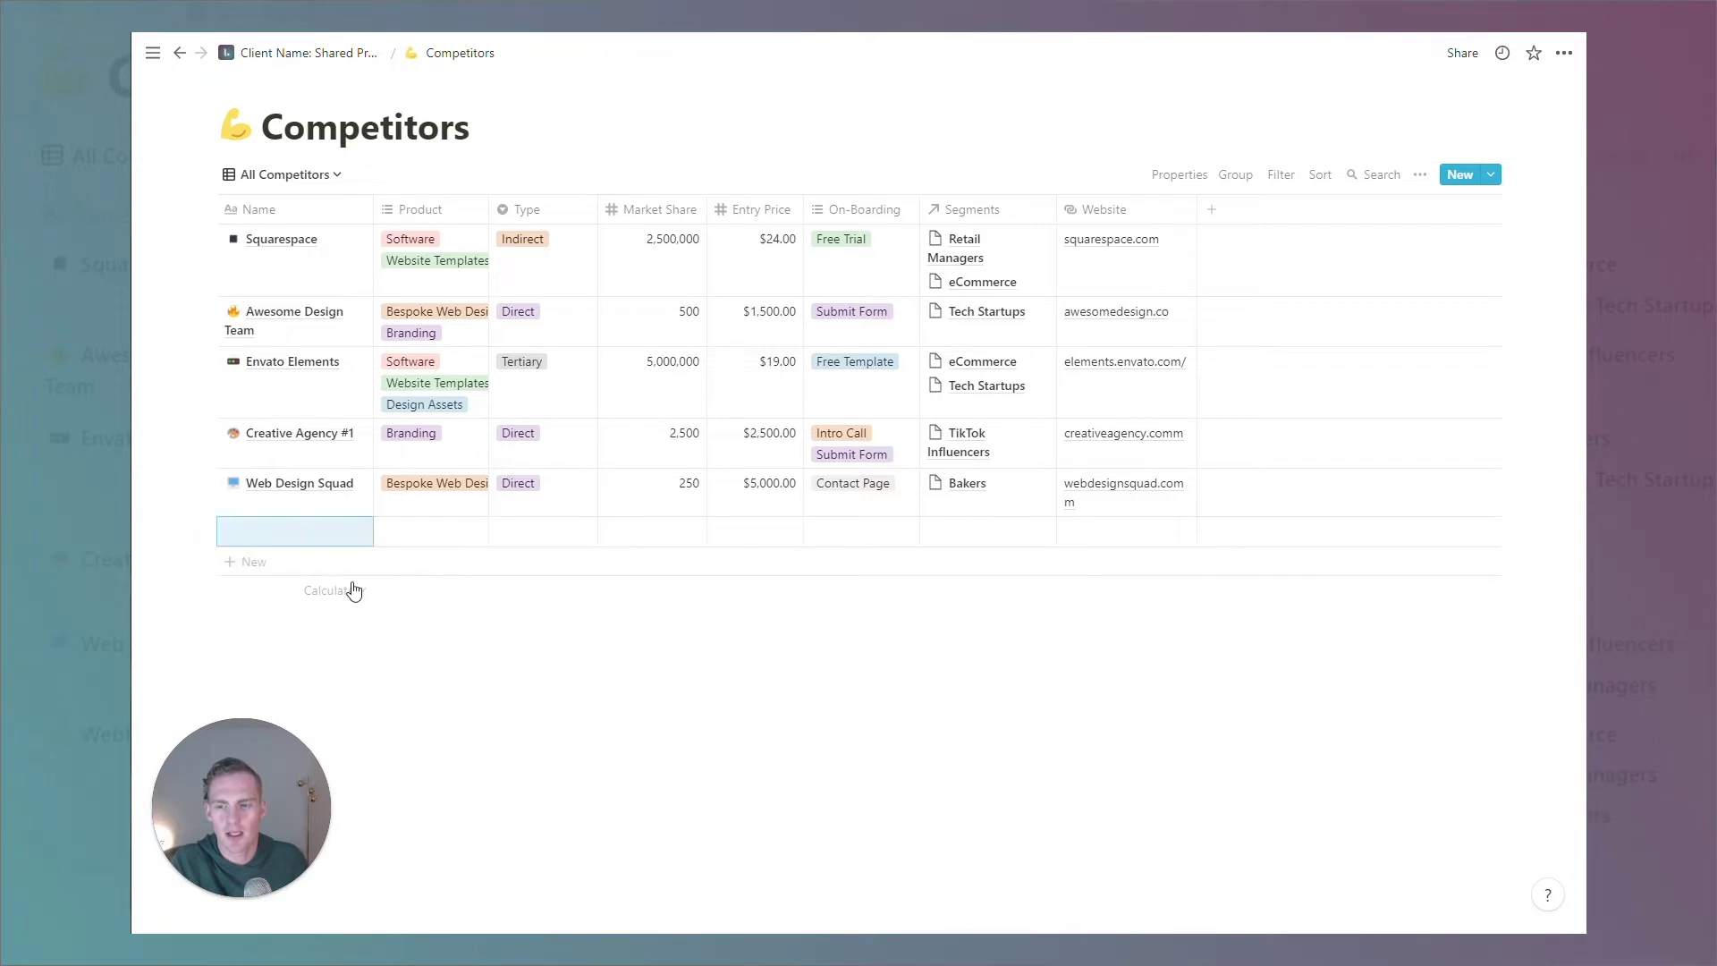
left_click(344, 532)
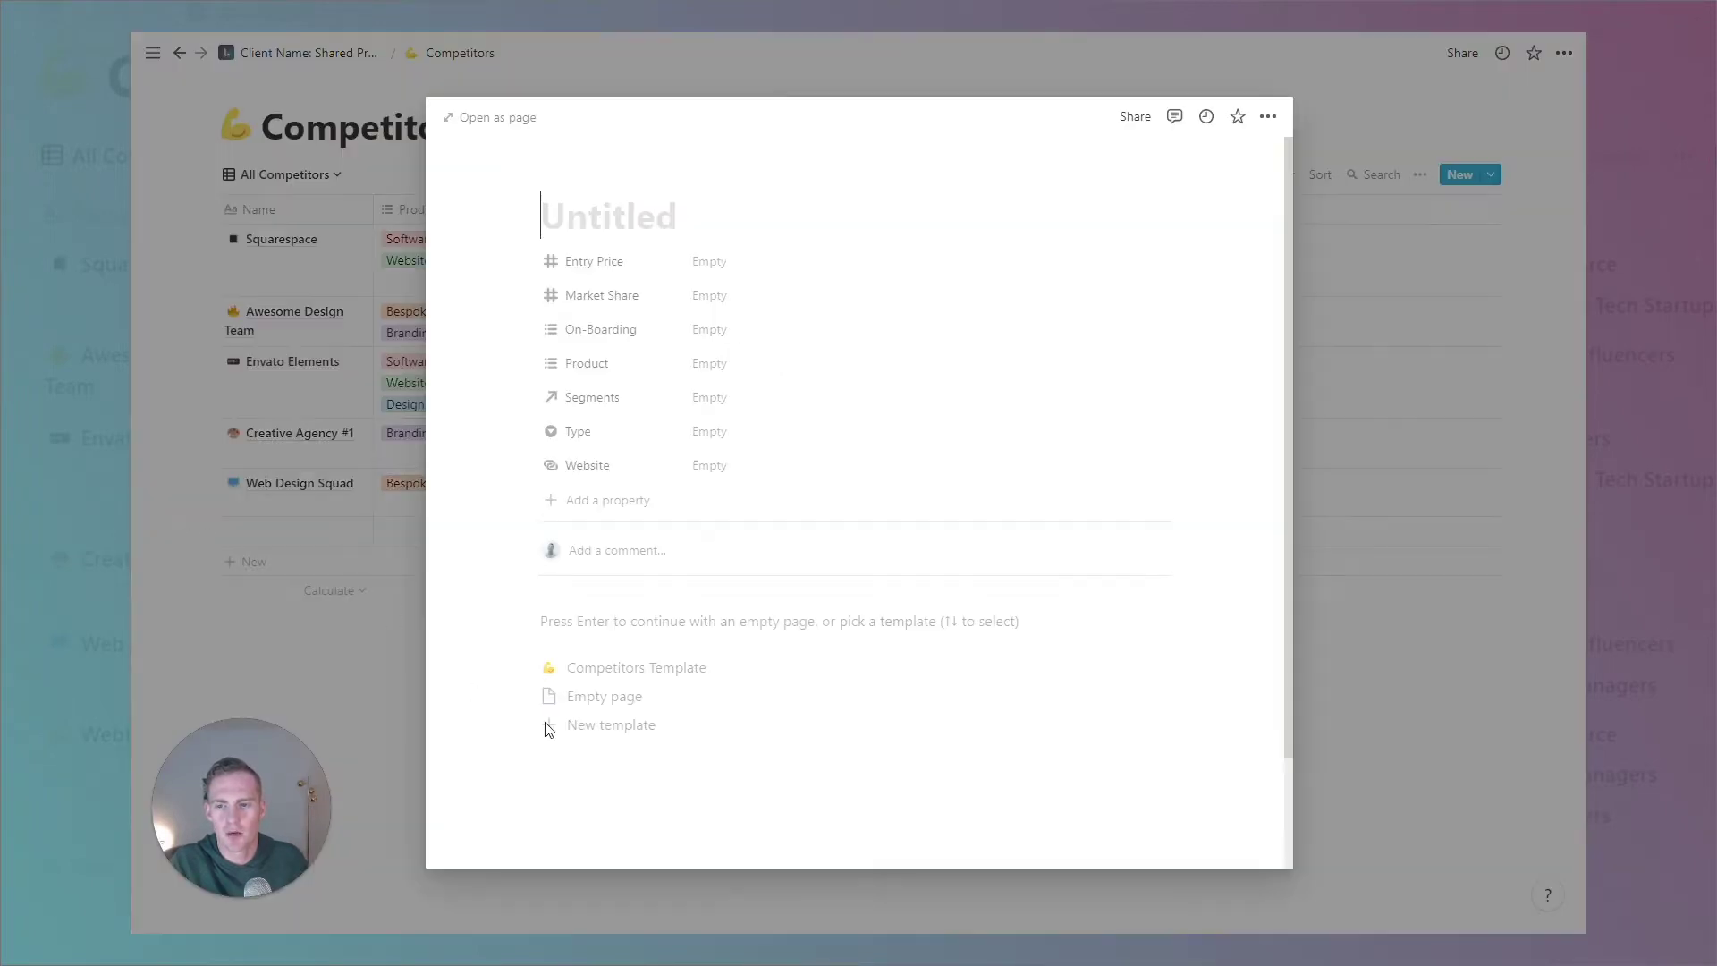
left_click(663, 680)
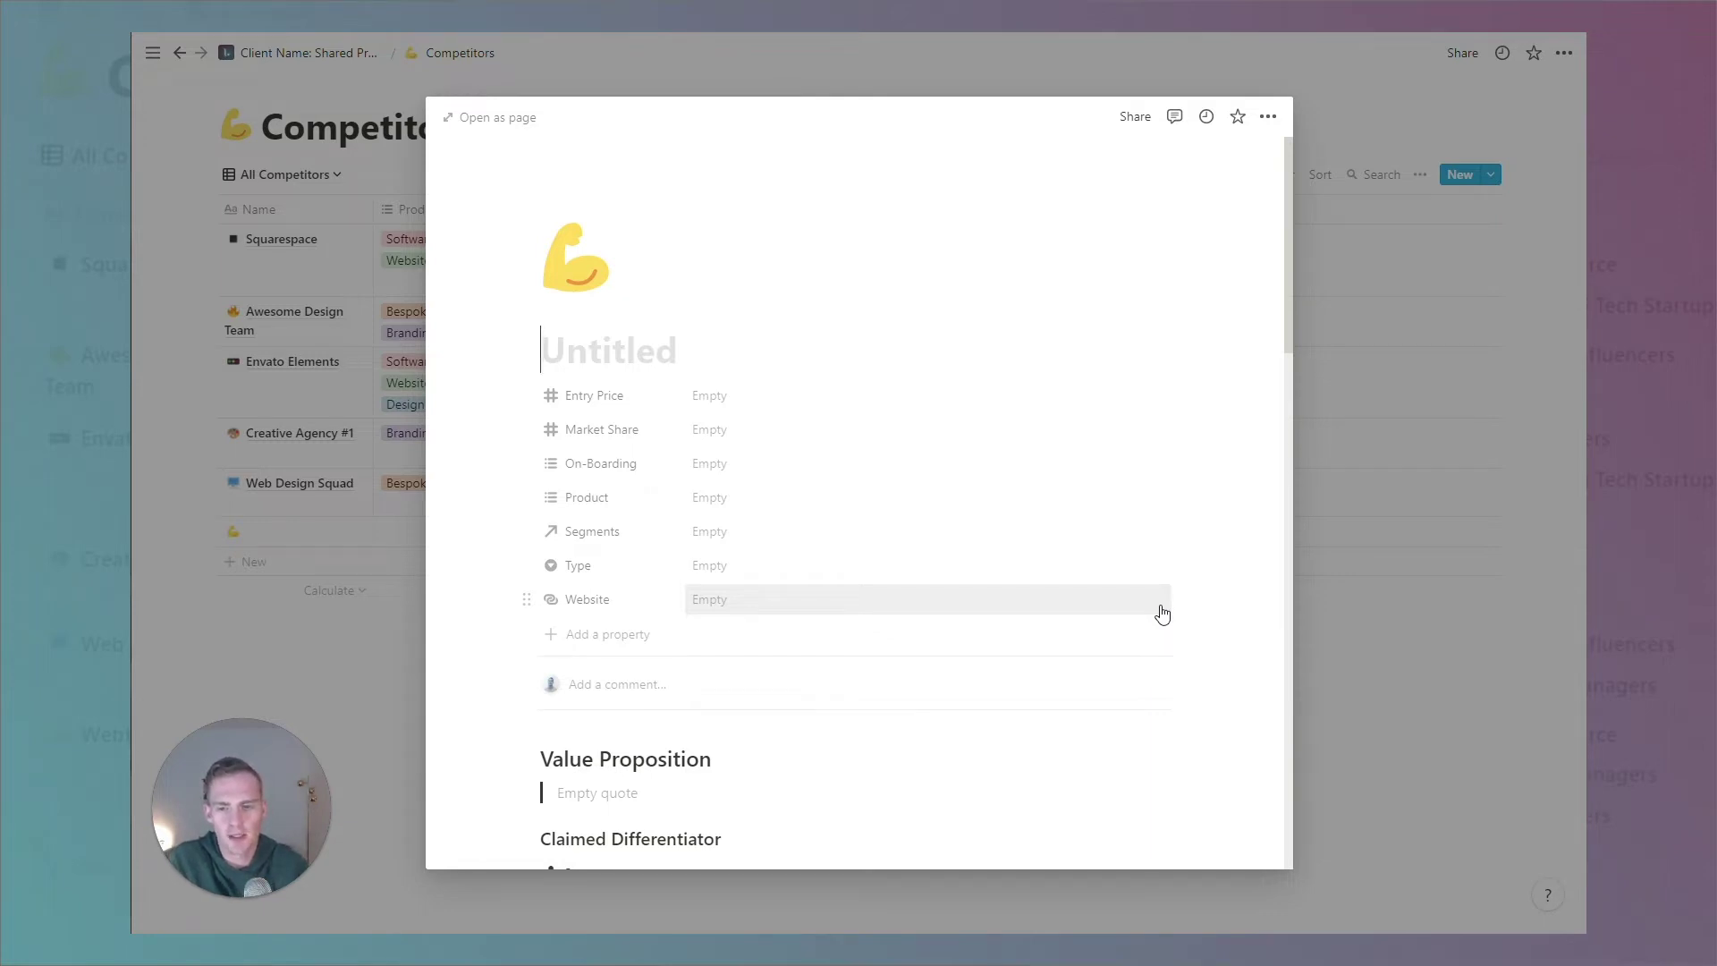
type("W")
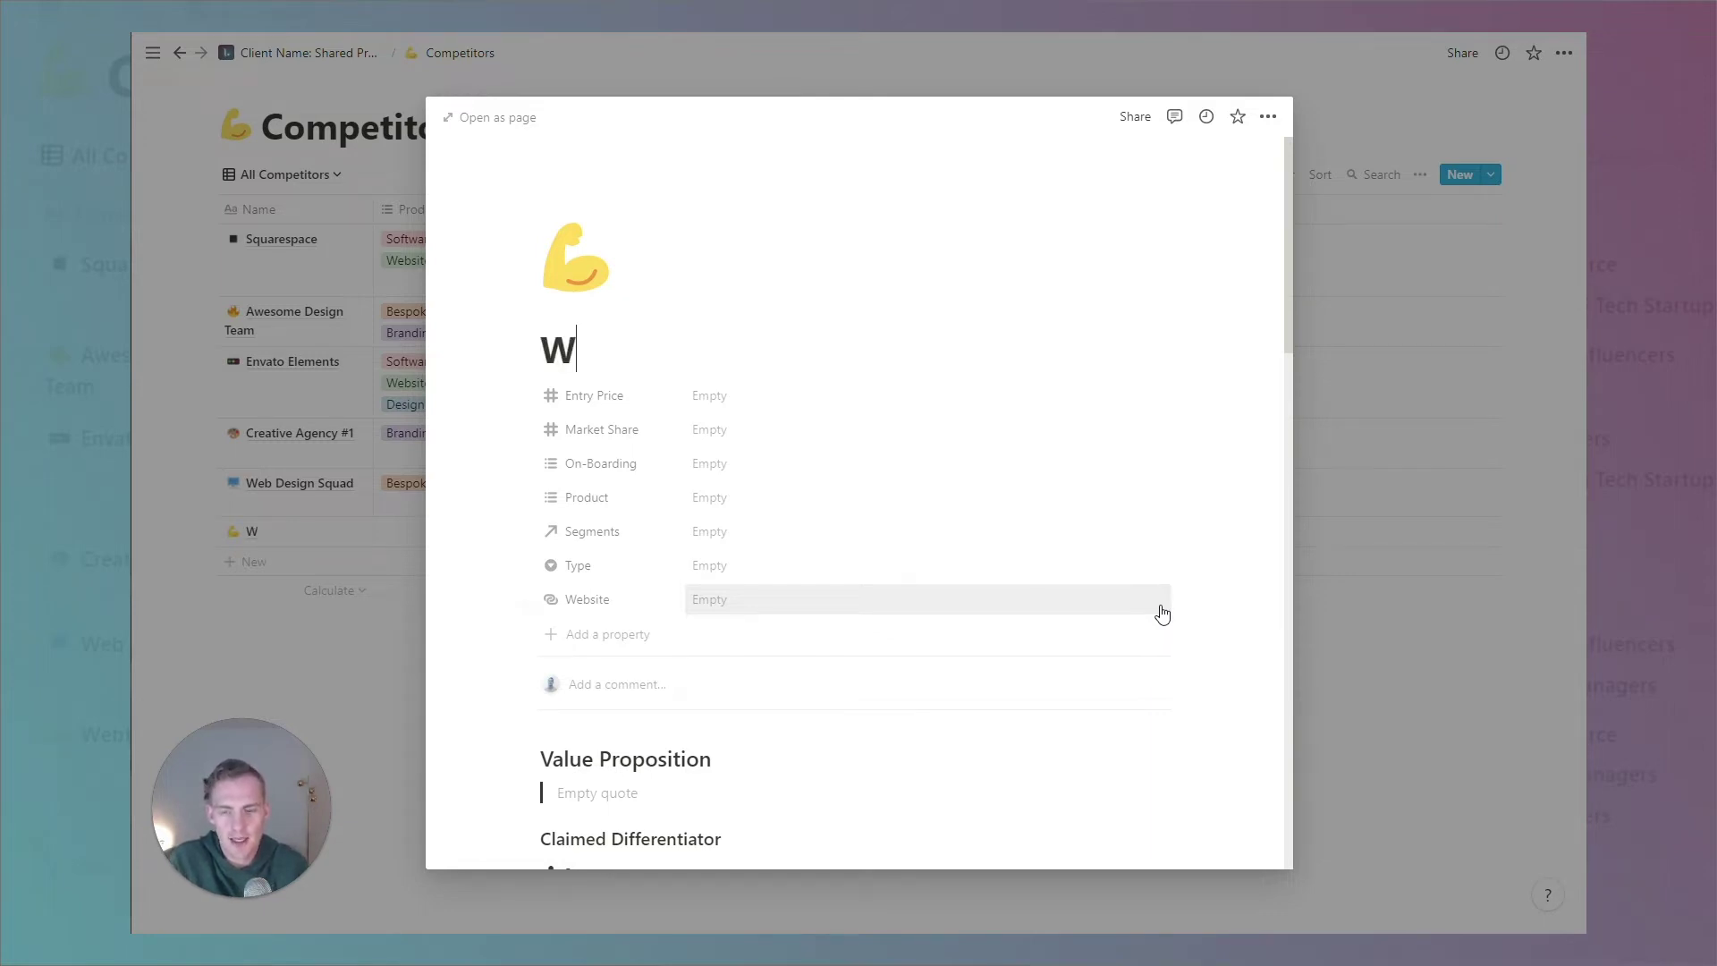
type("ebflow")
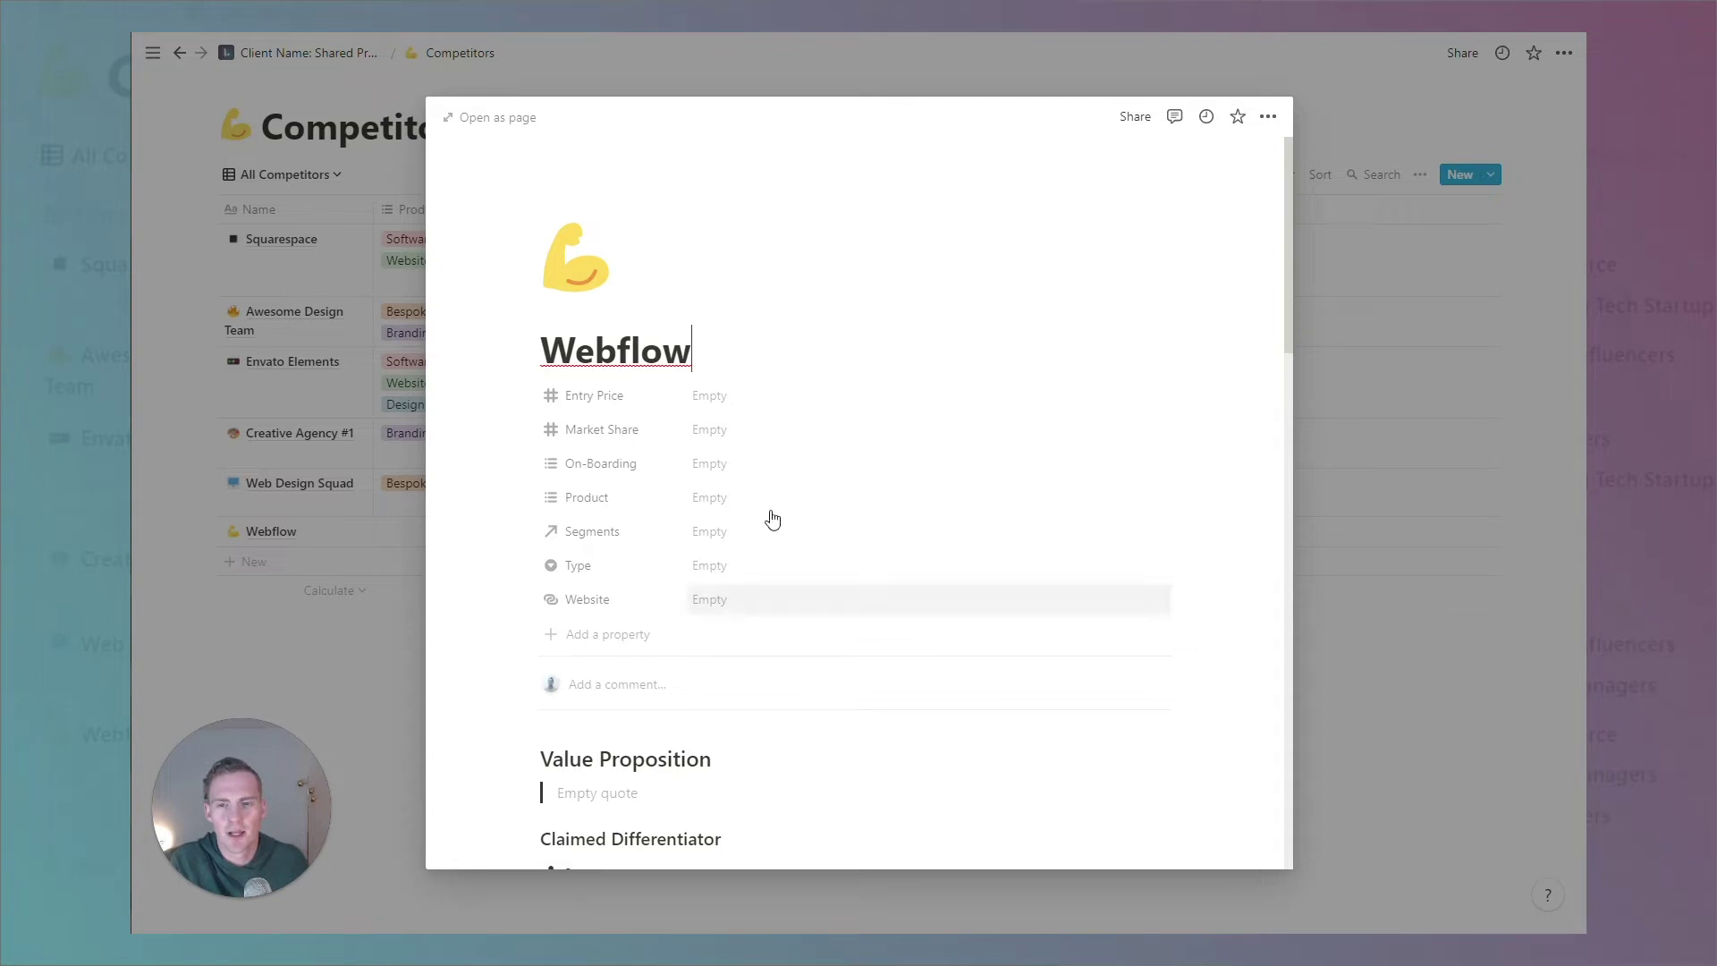
Set Webflow's Entry Price to $24.00 and Market Share to 1,000,000.
left_click(761, 396)
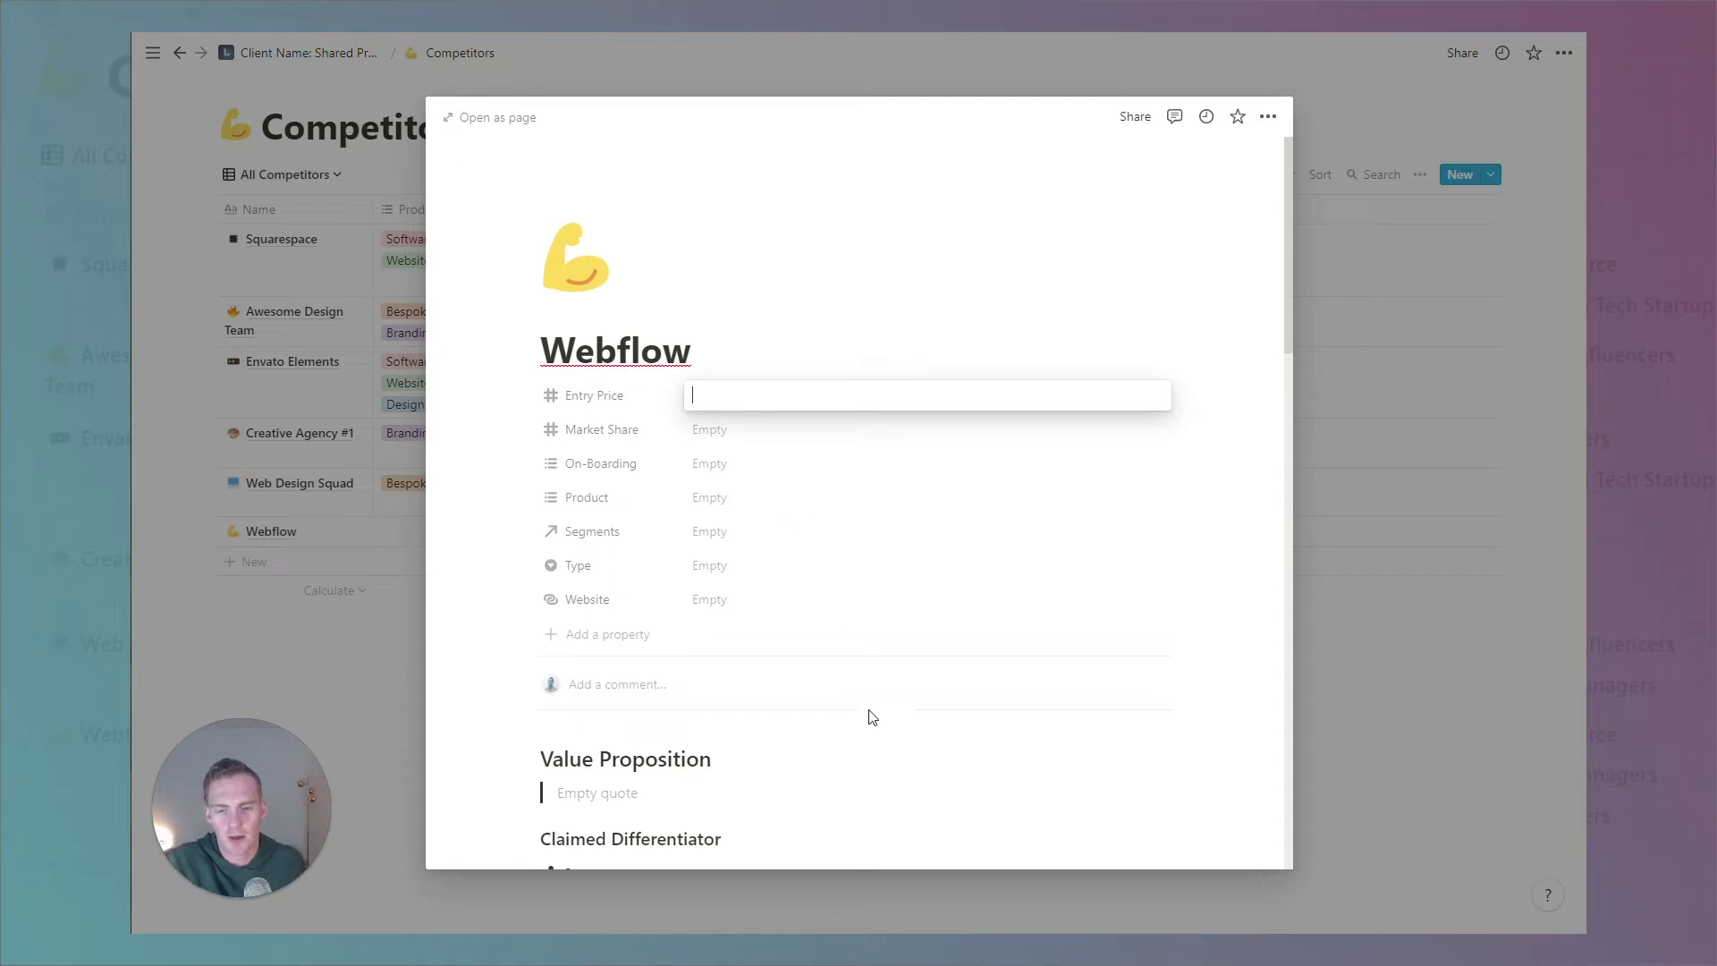
left_click(760, 396)
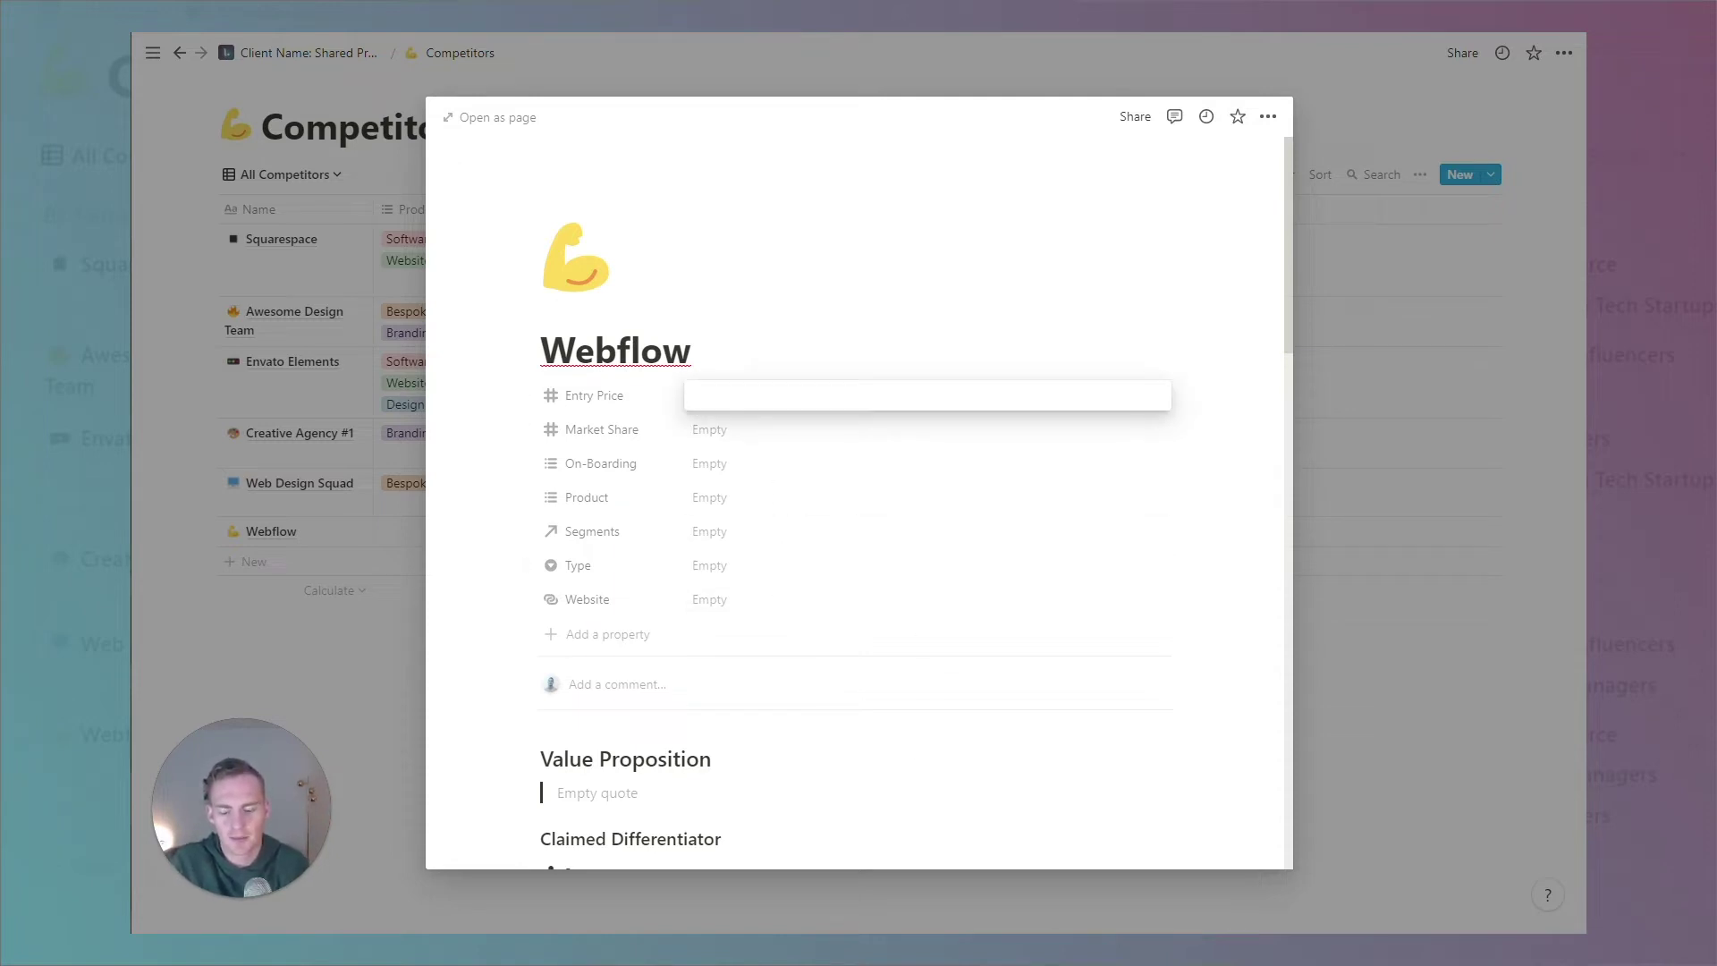
key("Tab")
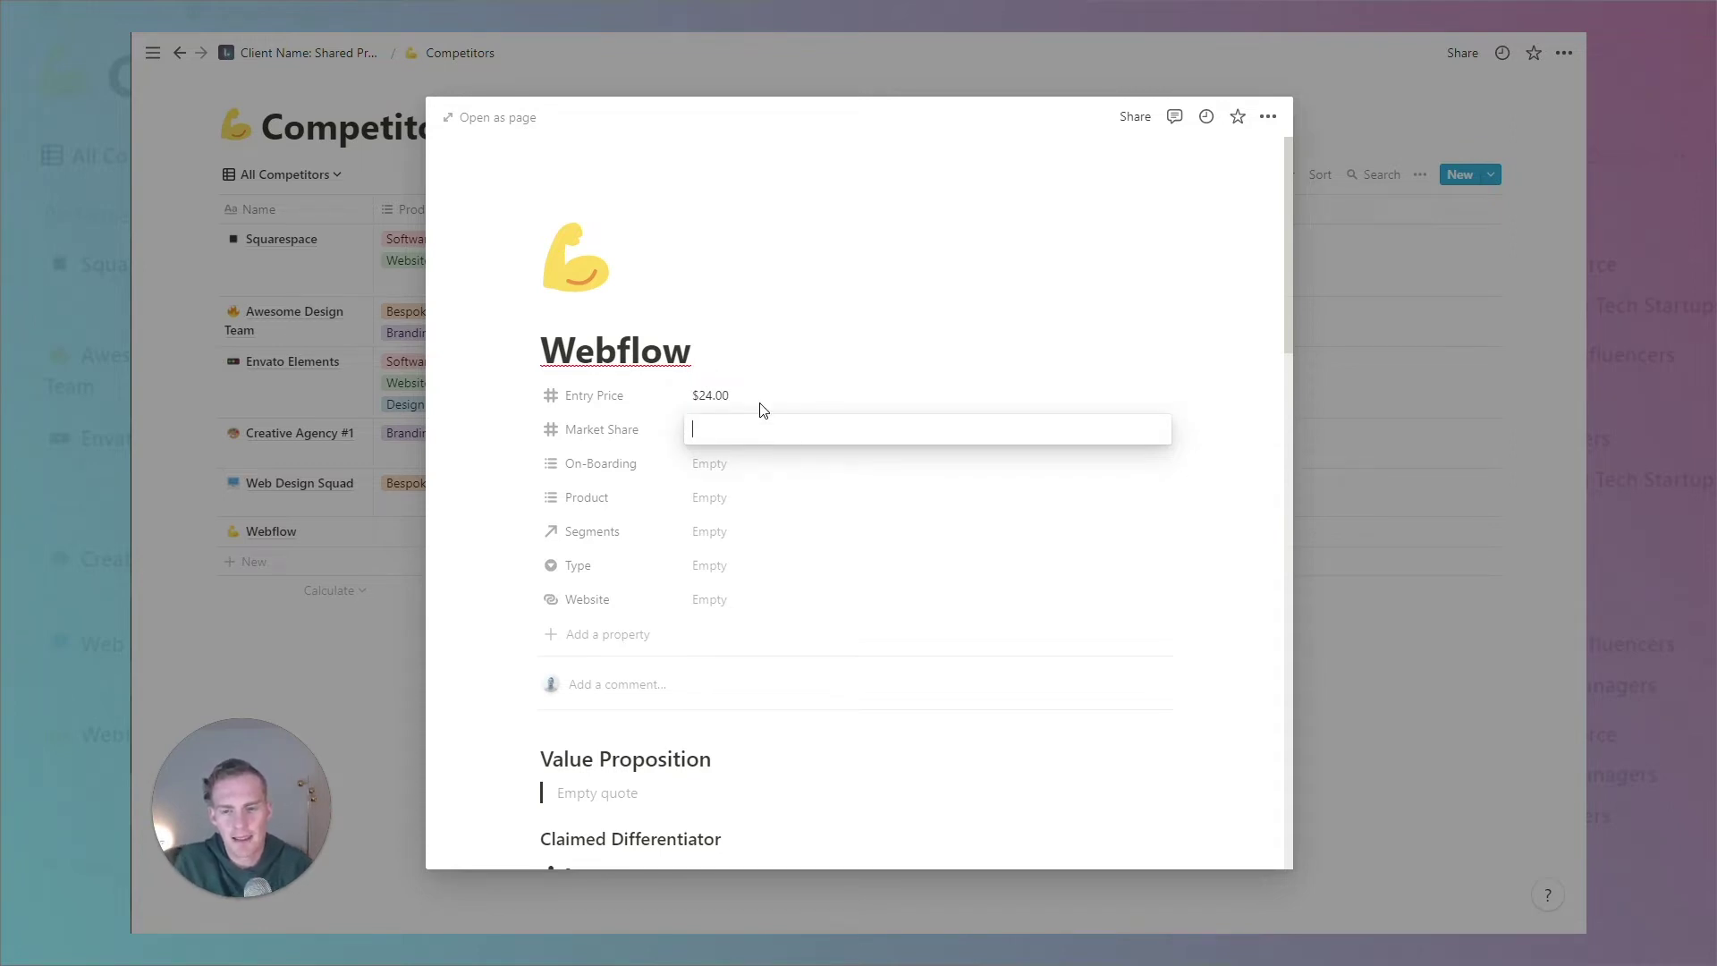
type("10000000")
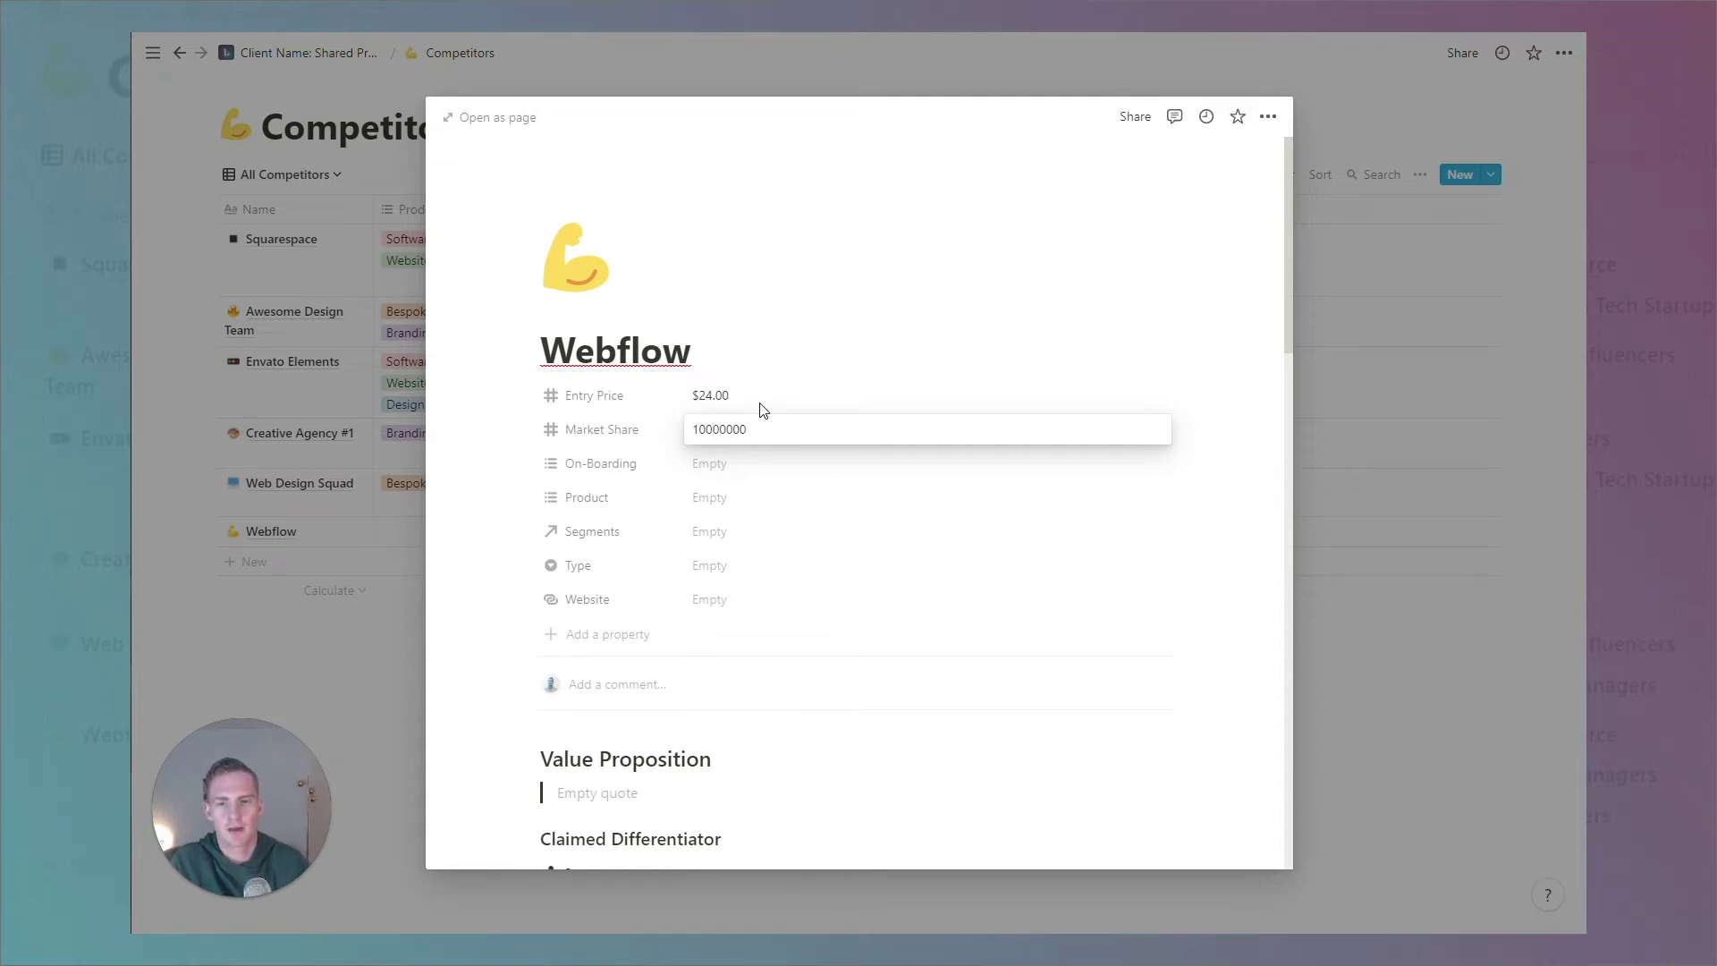
key("Return")
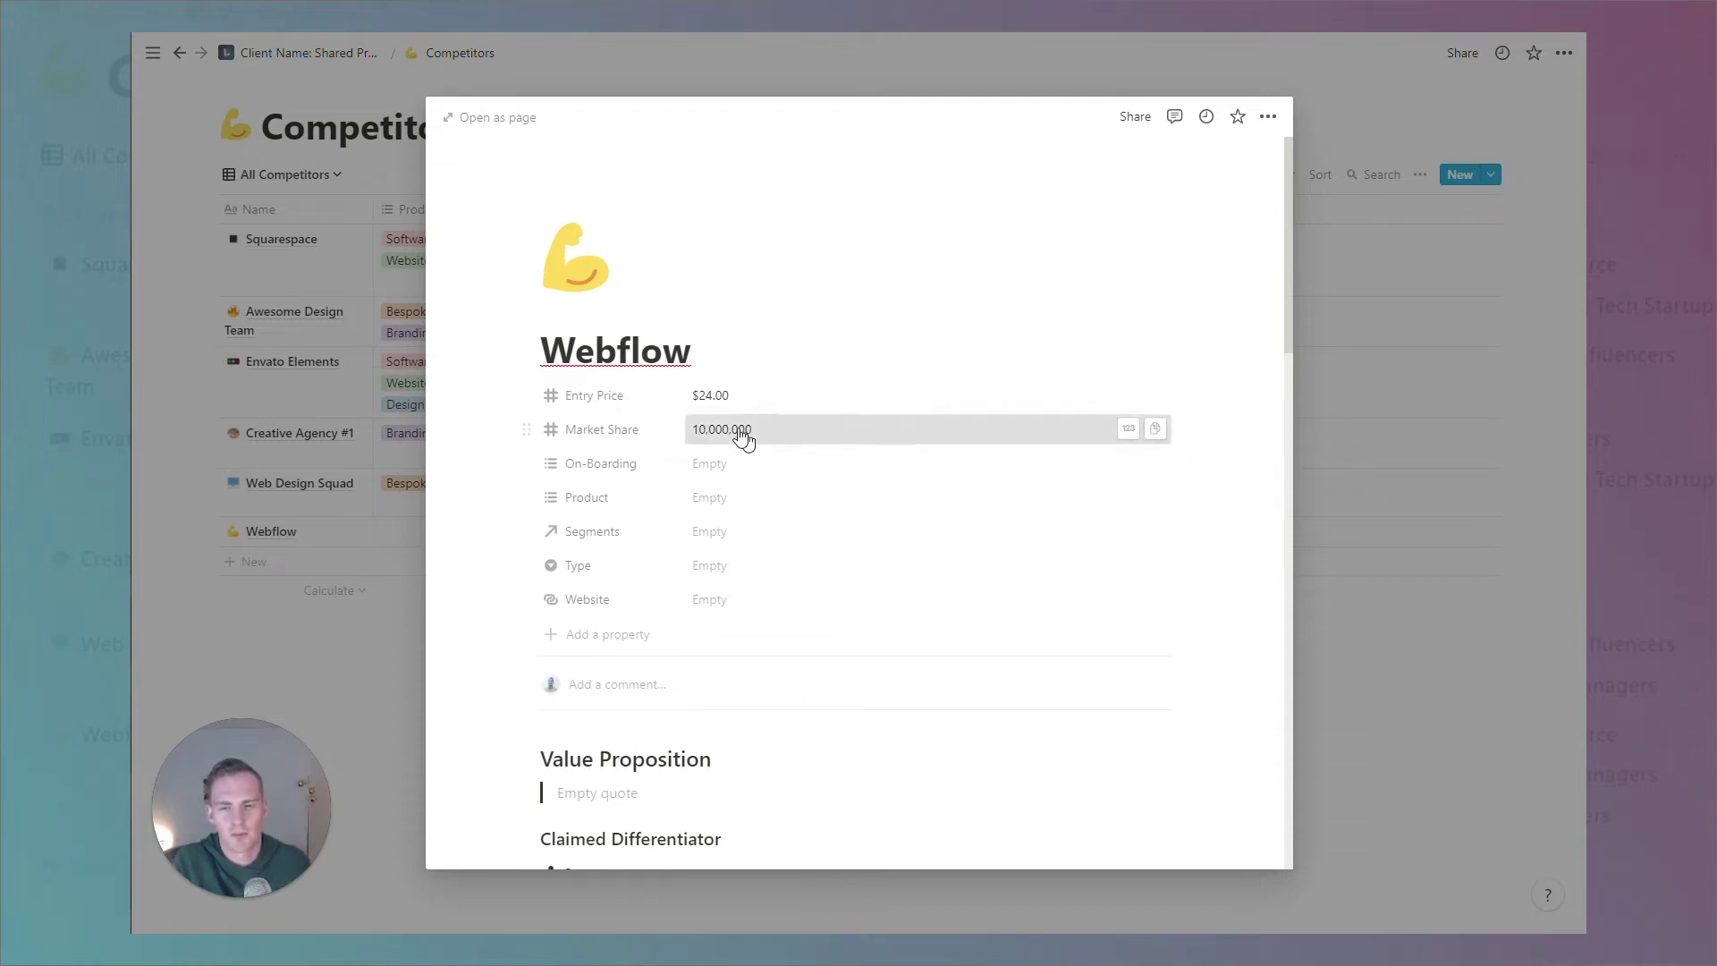
left_click(703, 431)
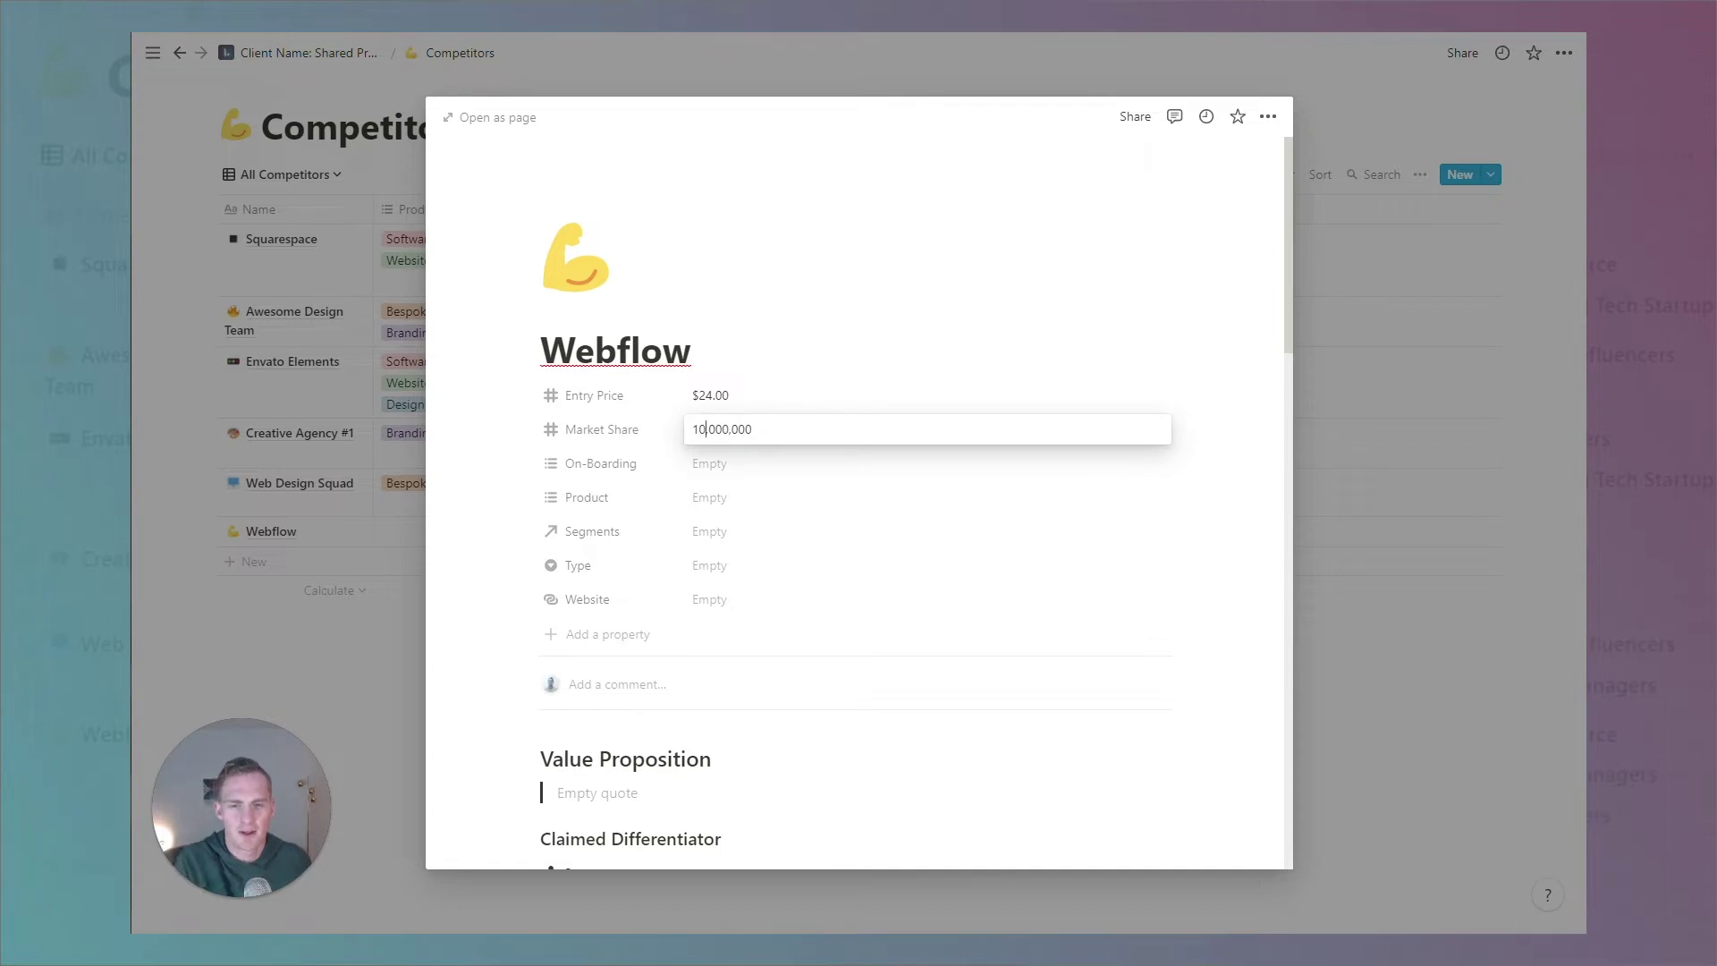
key("BackSpace")
key("Return")
Set the On-Boarding property to Free Trial.
left_click(713, 464)
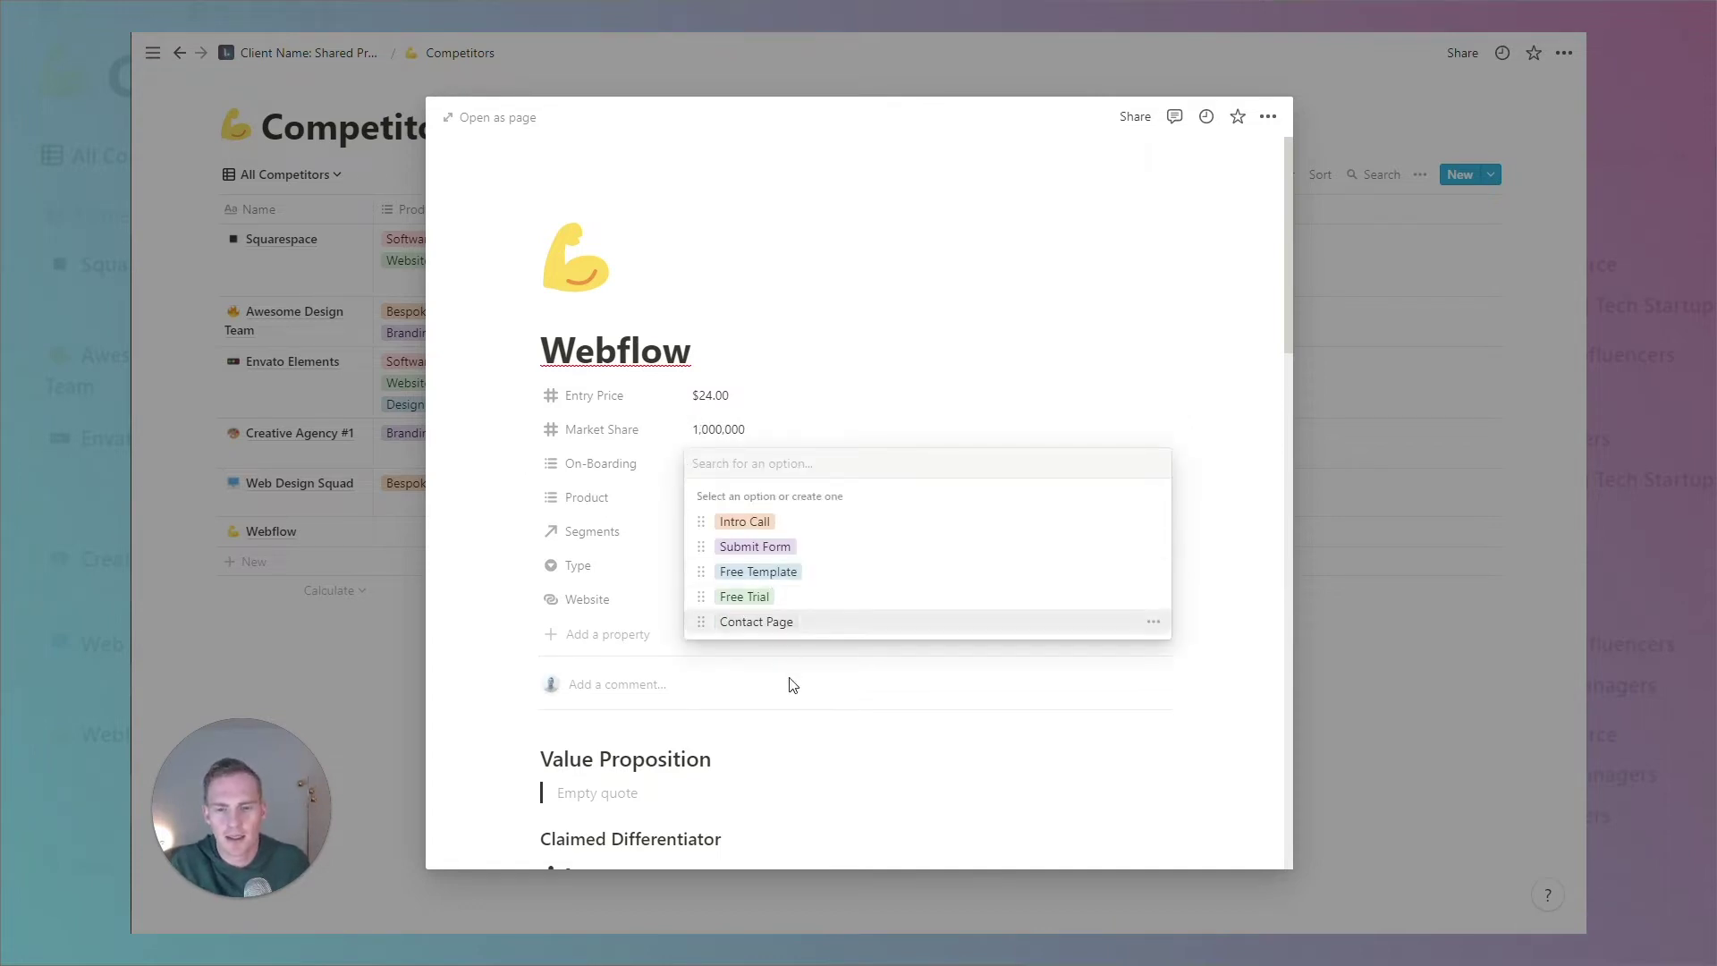
left_click(771, 600)
key("Escape")
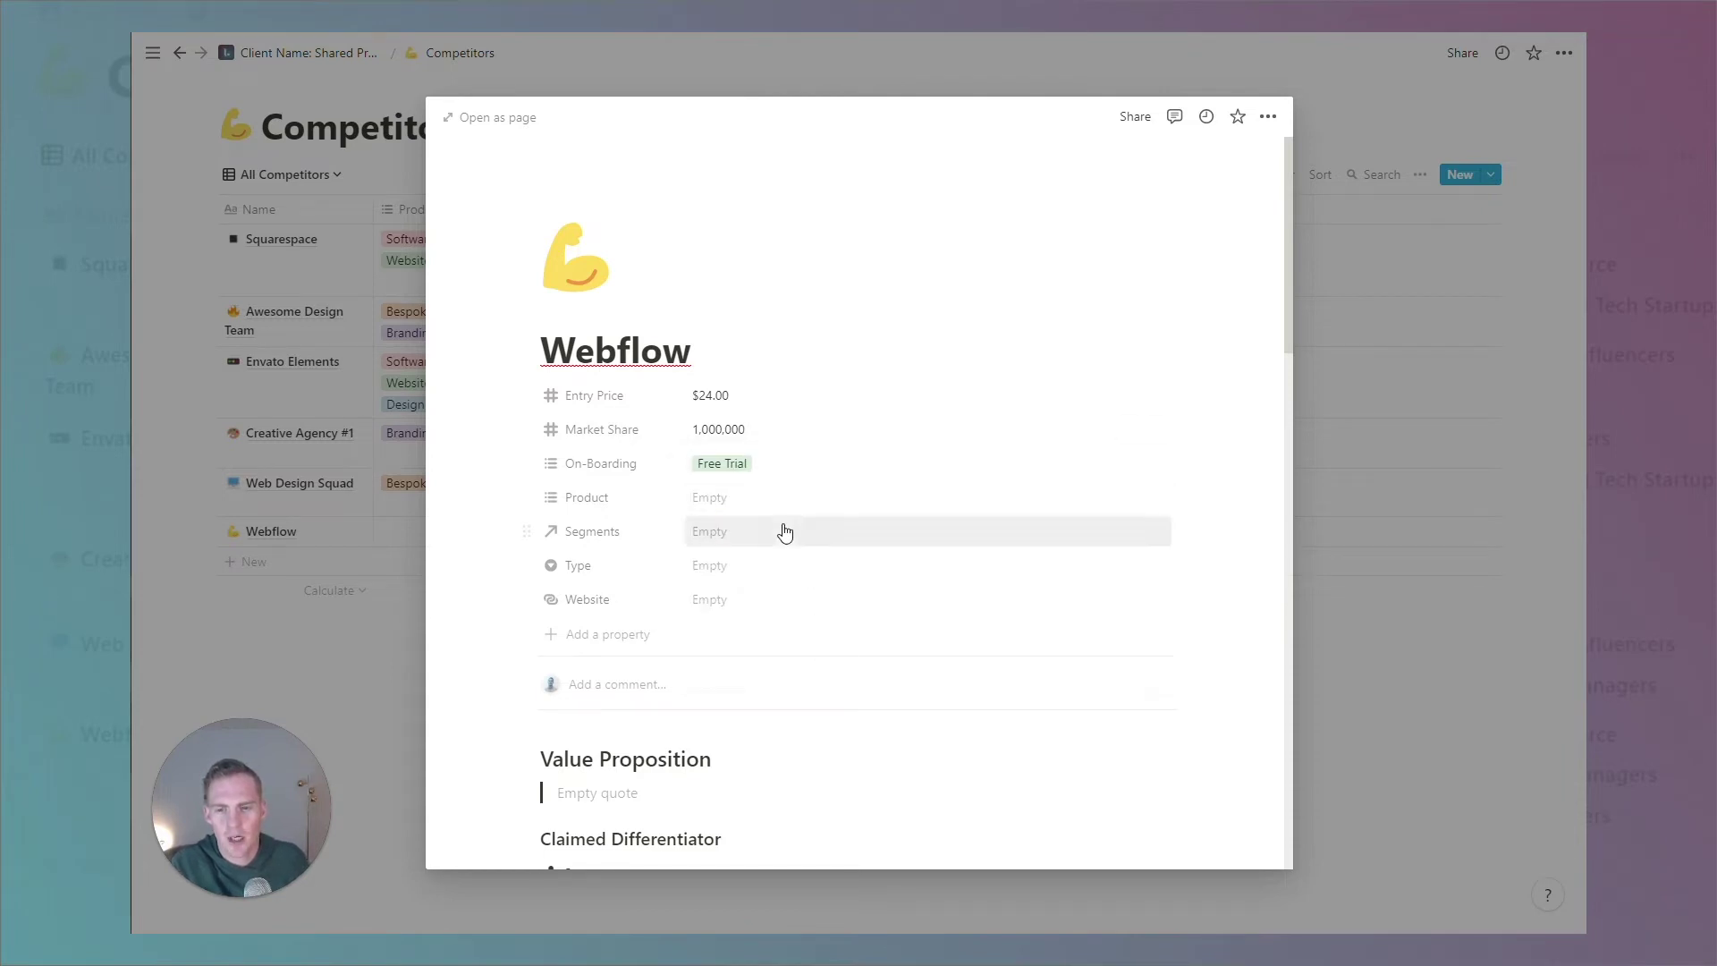
Set Webflow's Product to Software and Website Templates.
left_click(769, 498)
left_click(798, 564)
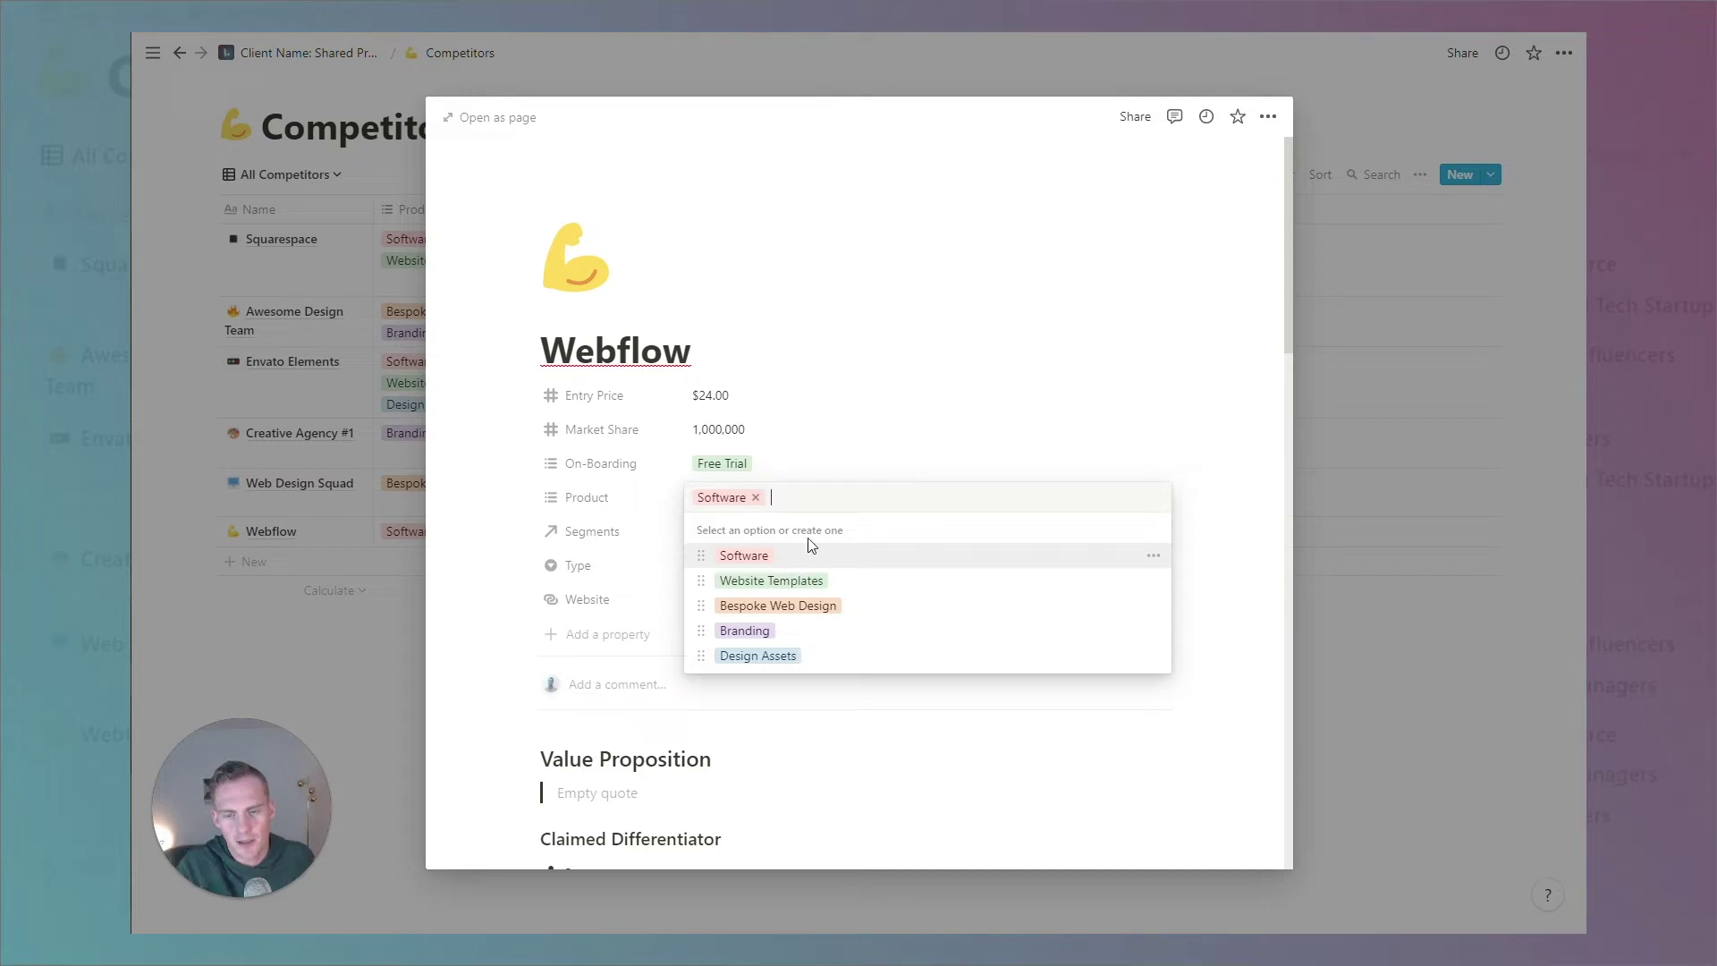
left_click(835, 592)
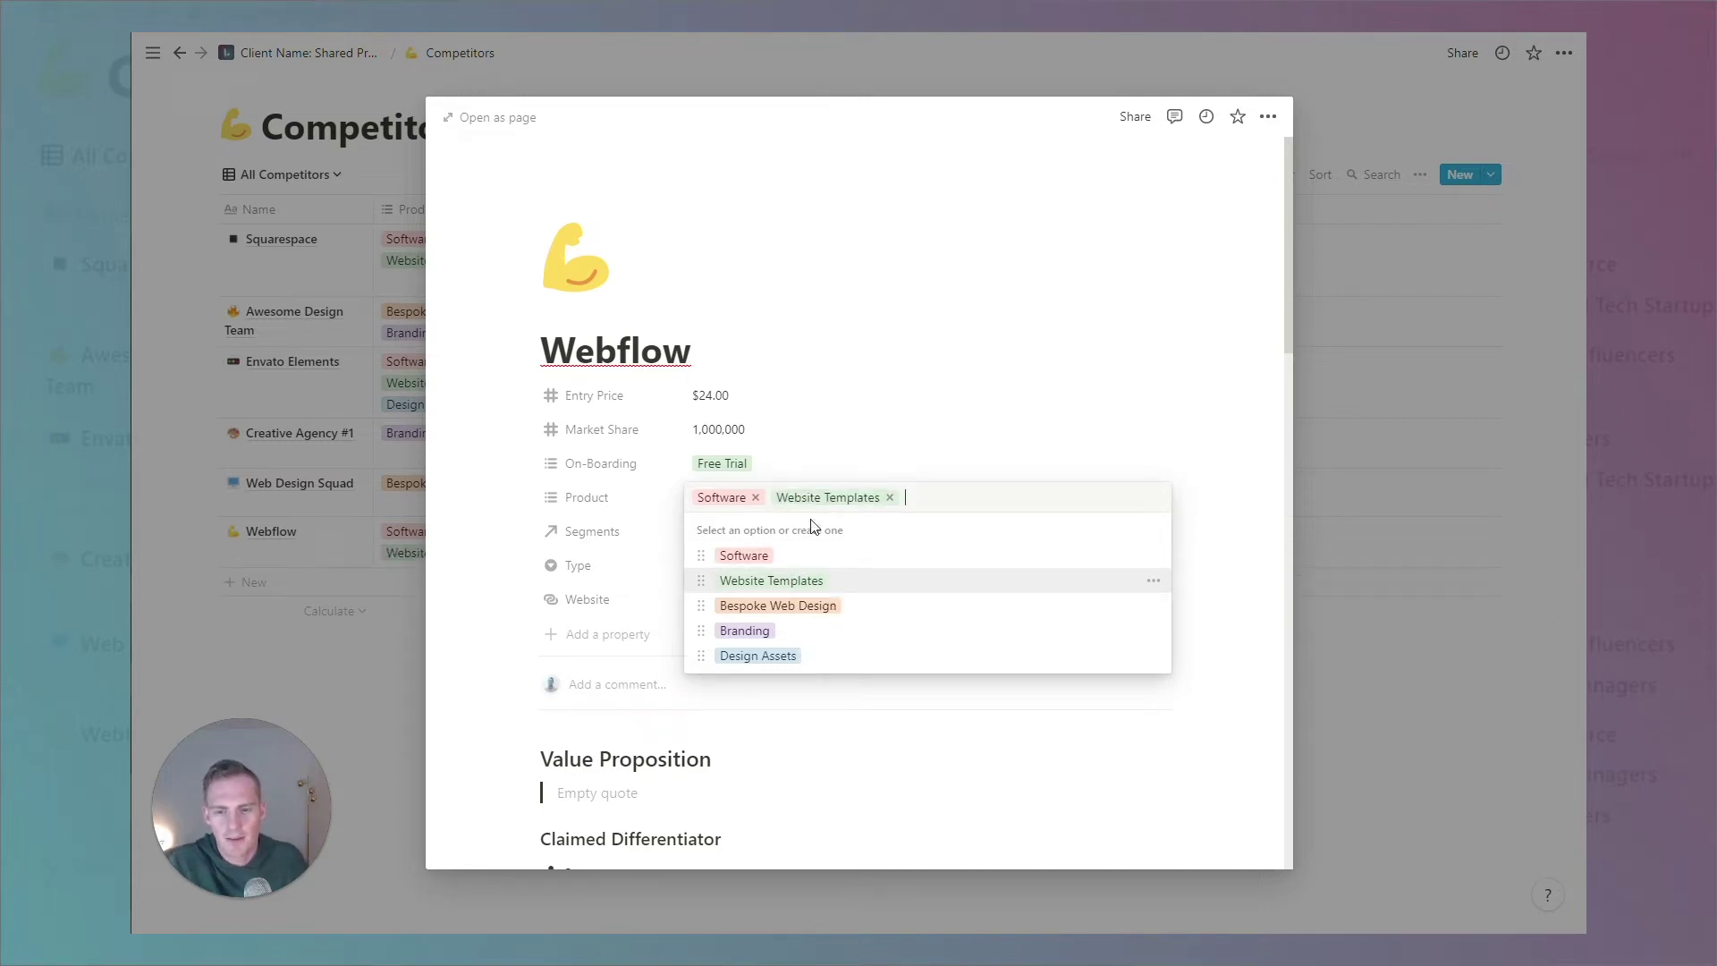
left_click(785, 454)
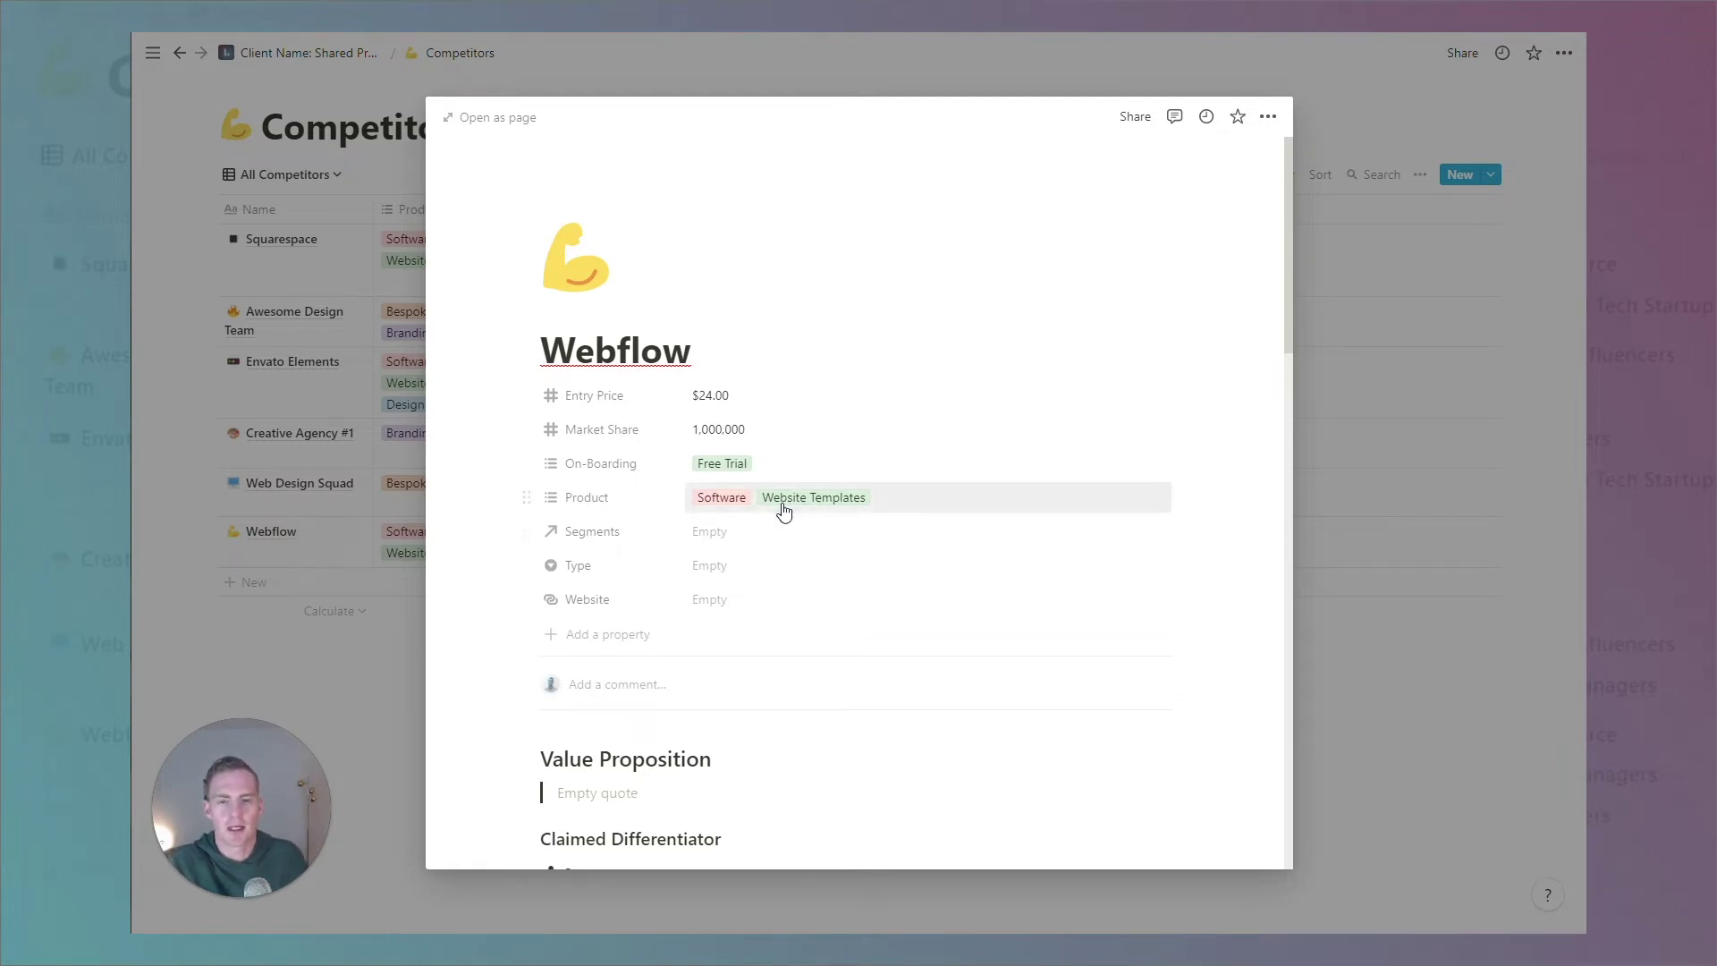
Link the Tech Startups and eCommerce segments to Webflow.
left_click(730, 531)
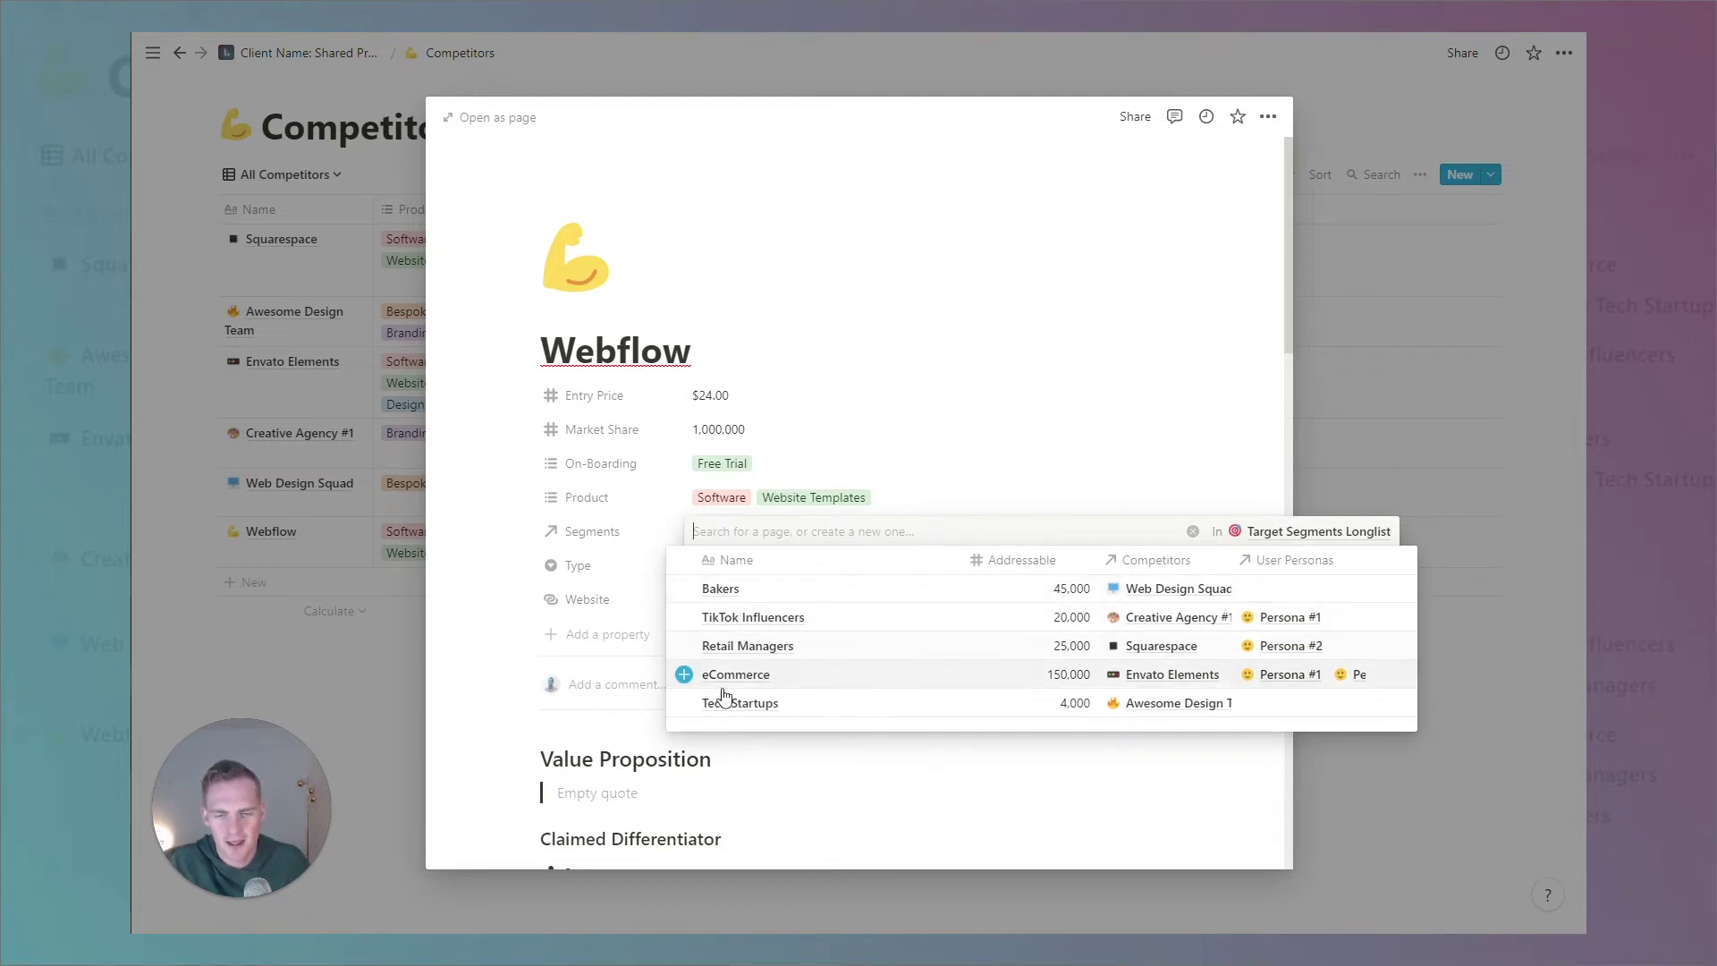
left_click(685, 703)
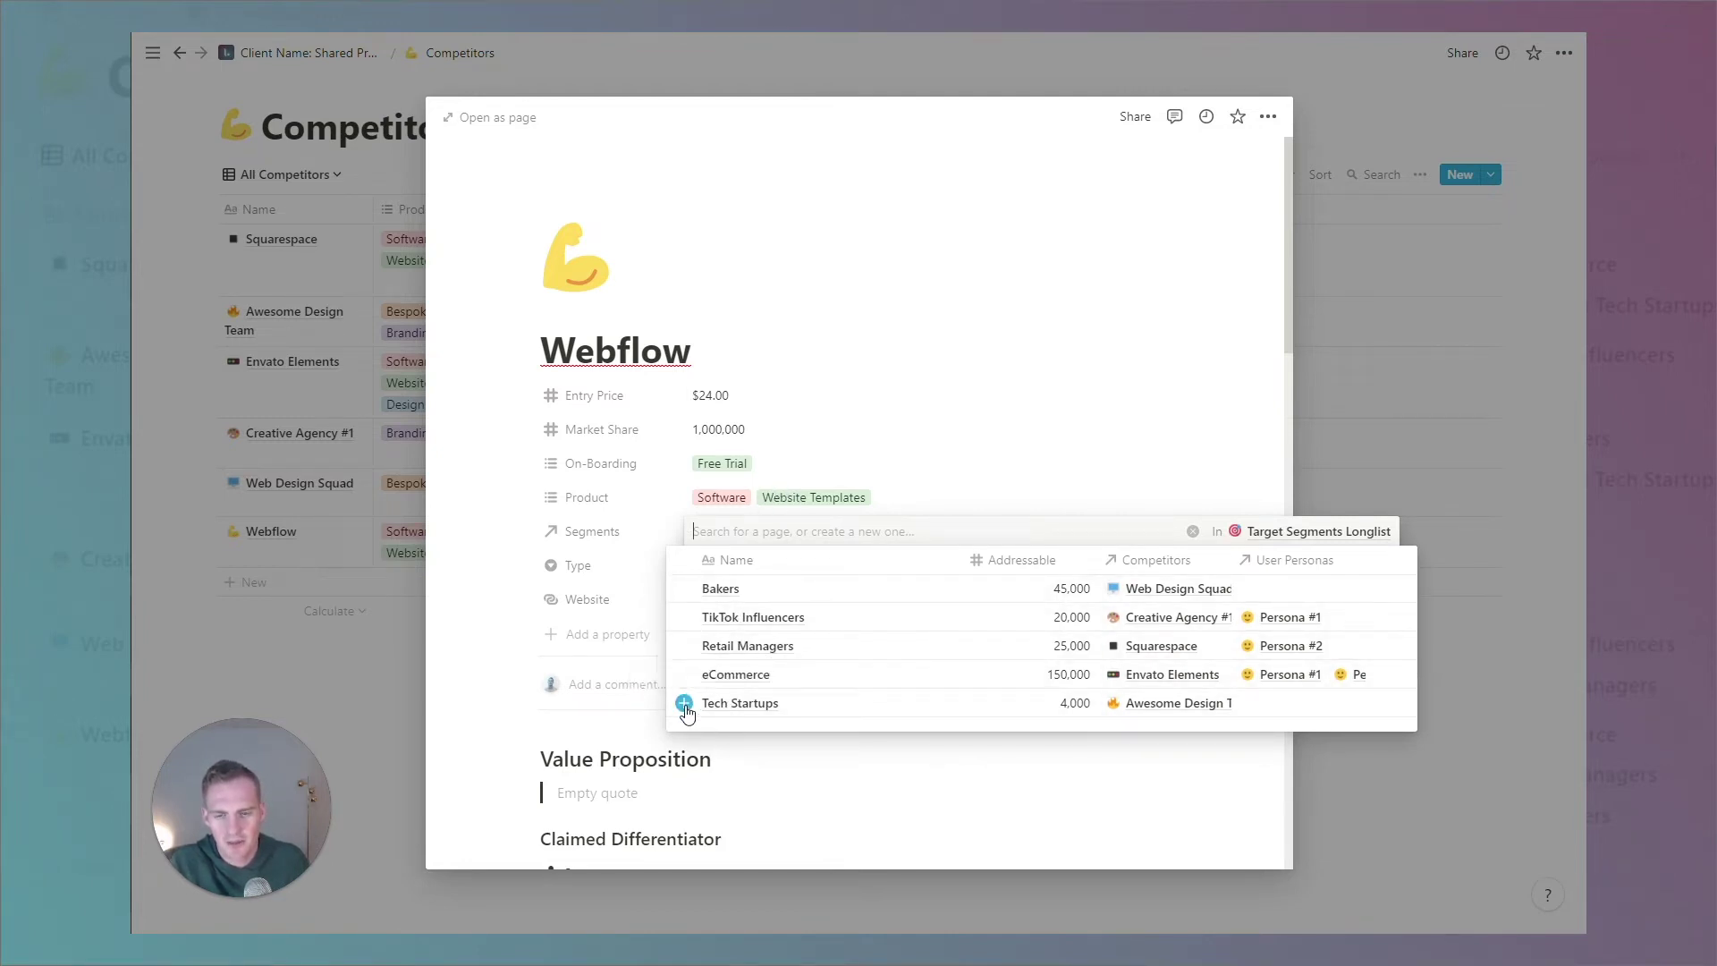
left_click(684, 674)
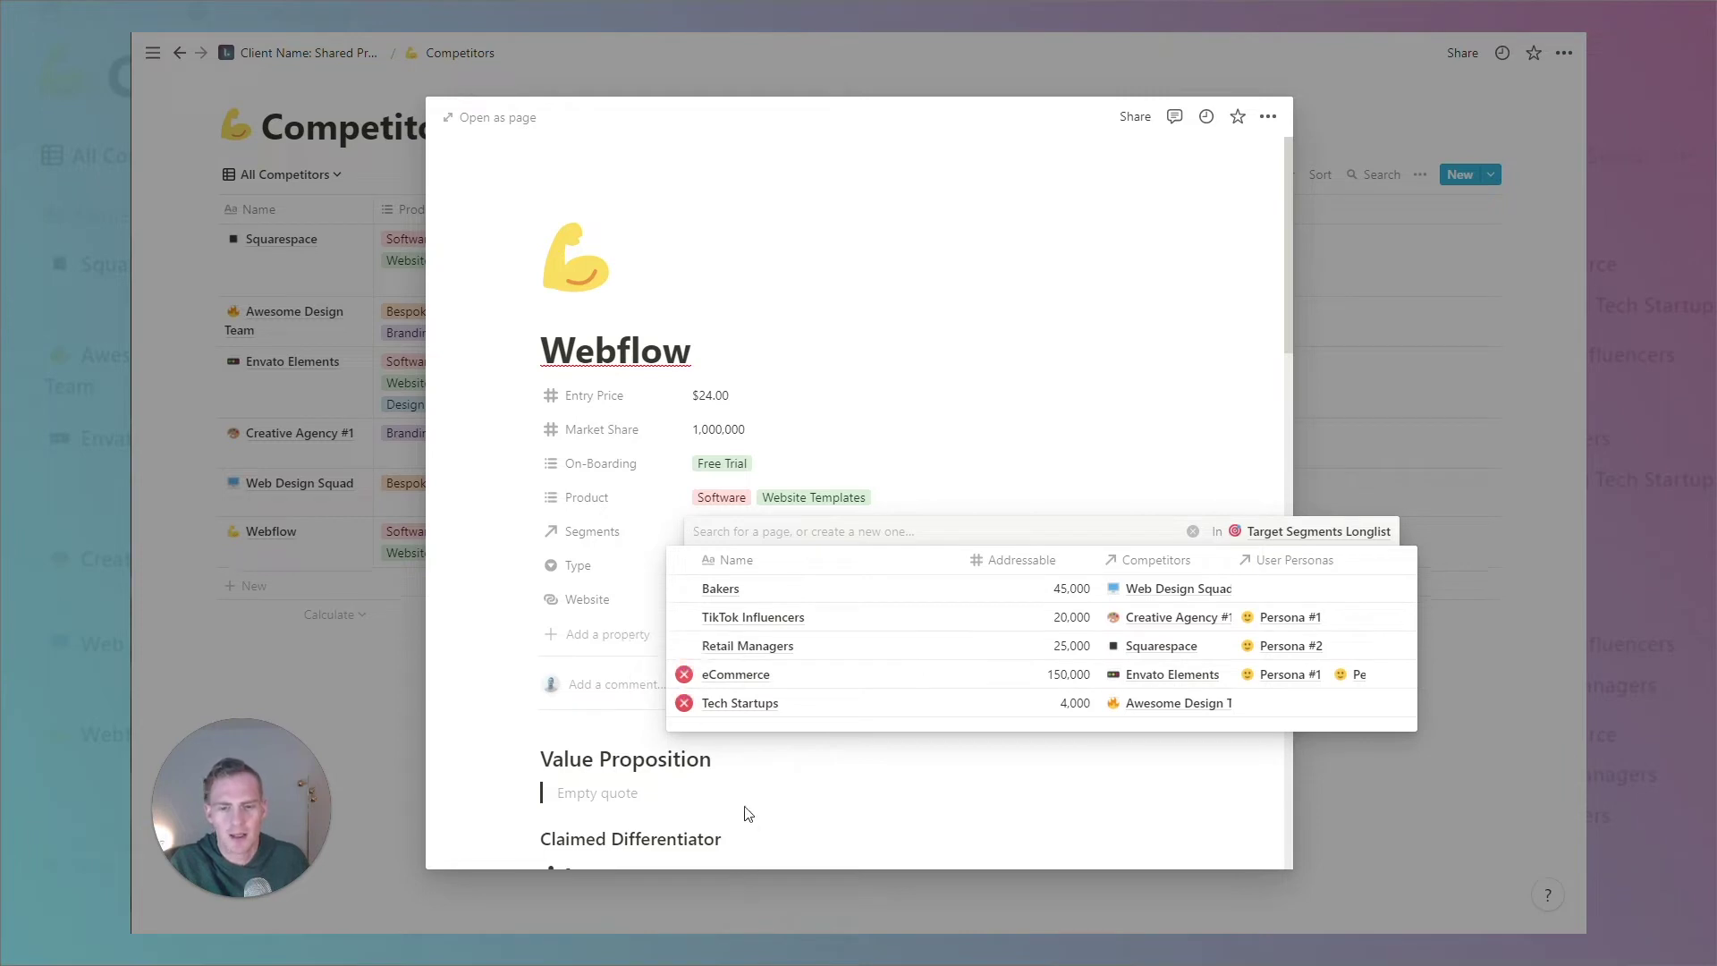
left_click(840, 393)
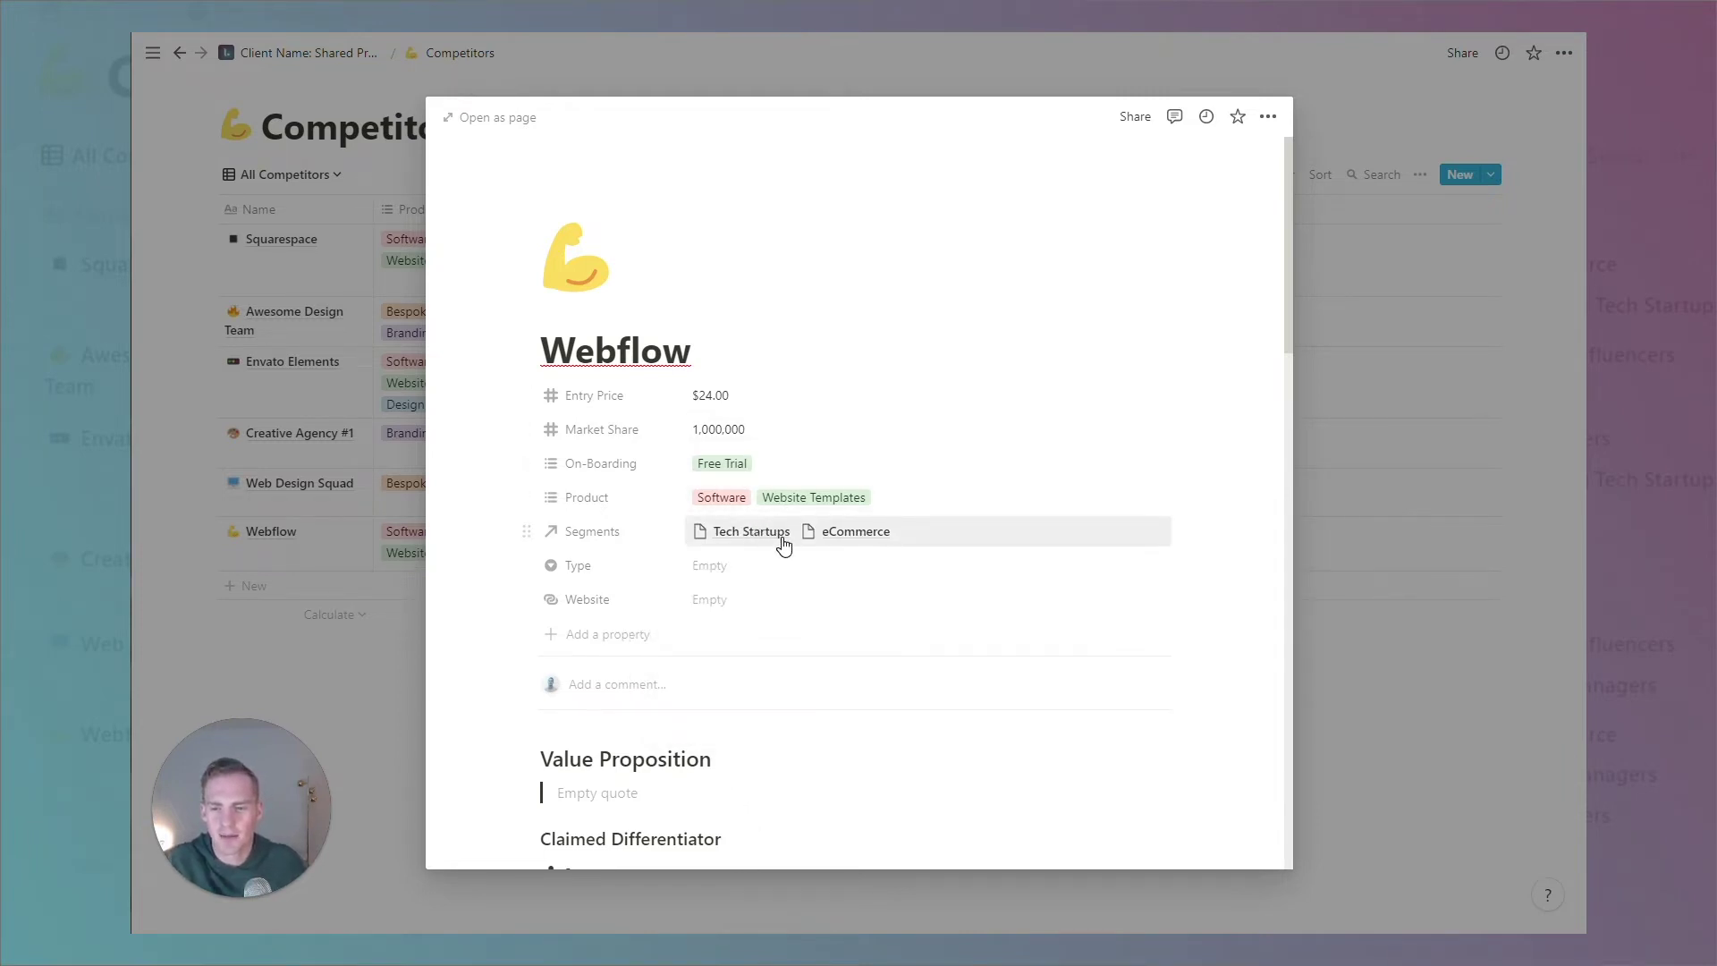
scroll(787, 465, "down", 2)
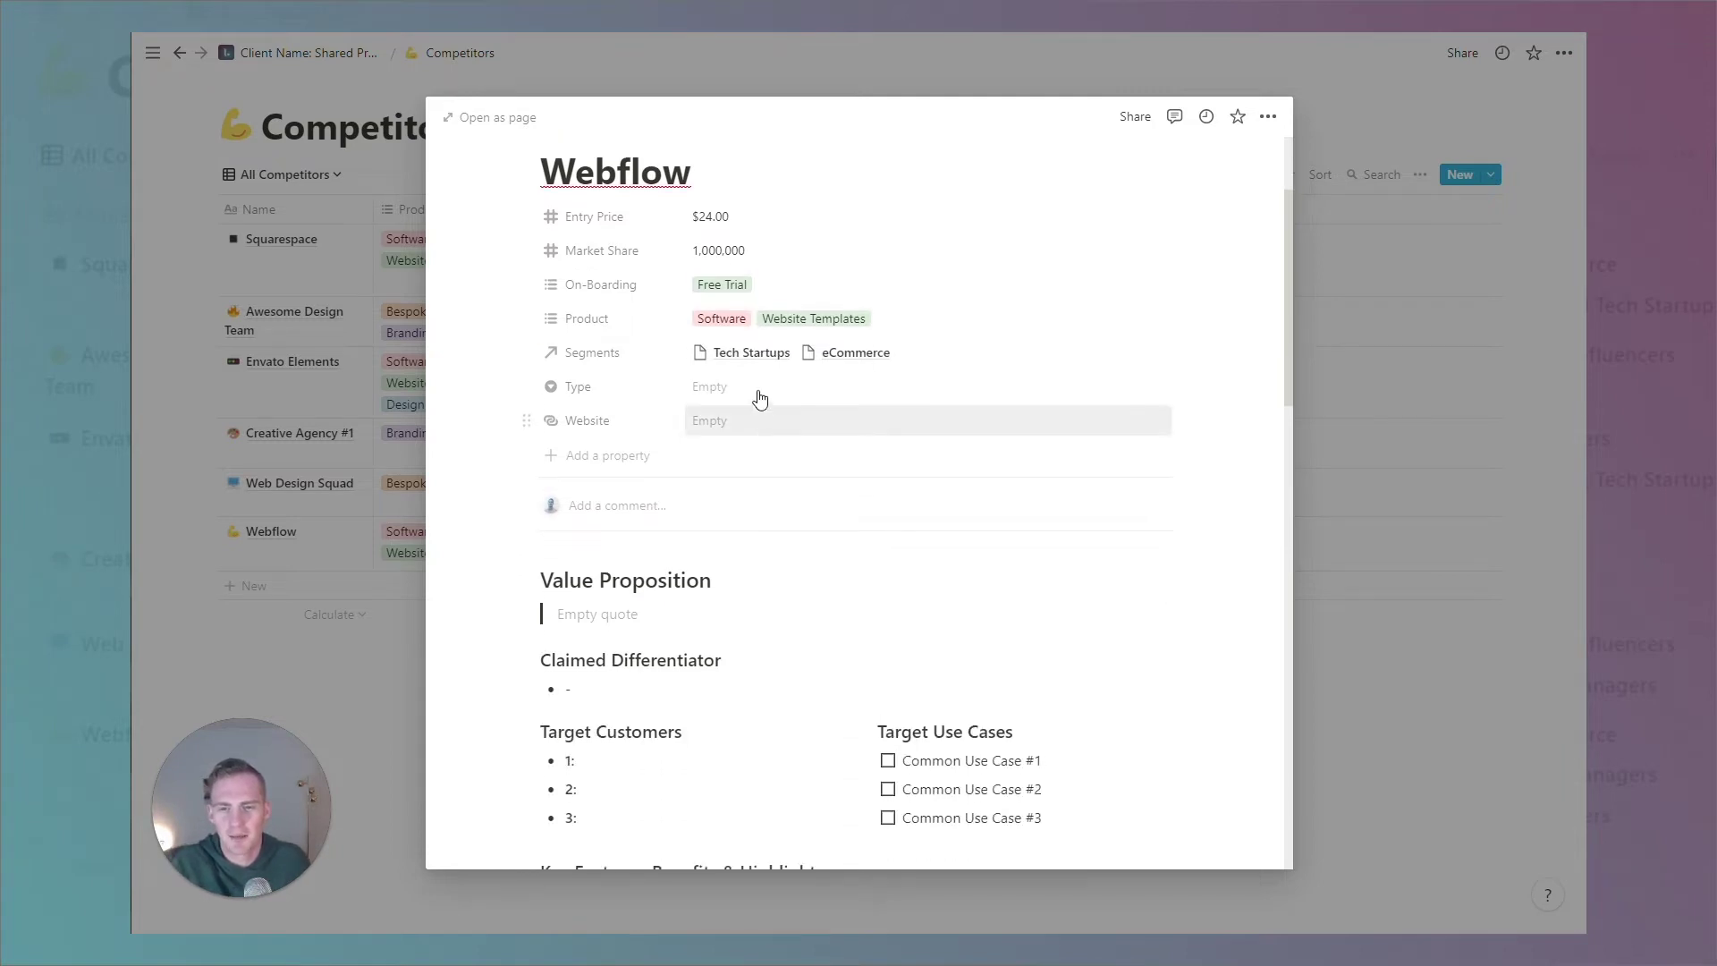
Set Webflow's Type to Indirect and its Website to webflow.com.
left_click(759, 388)
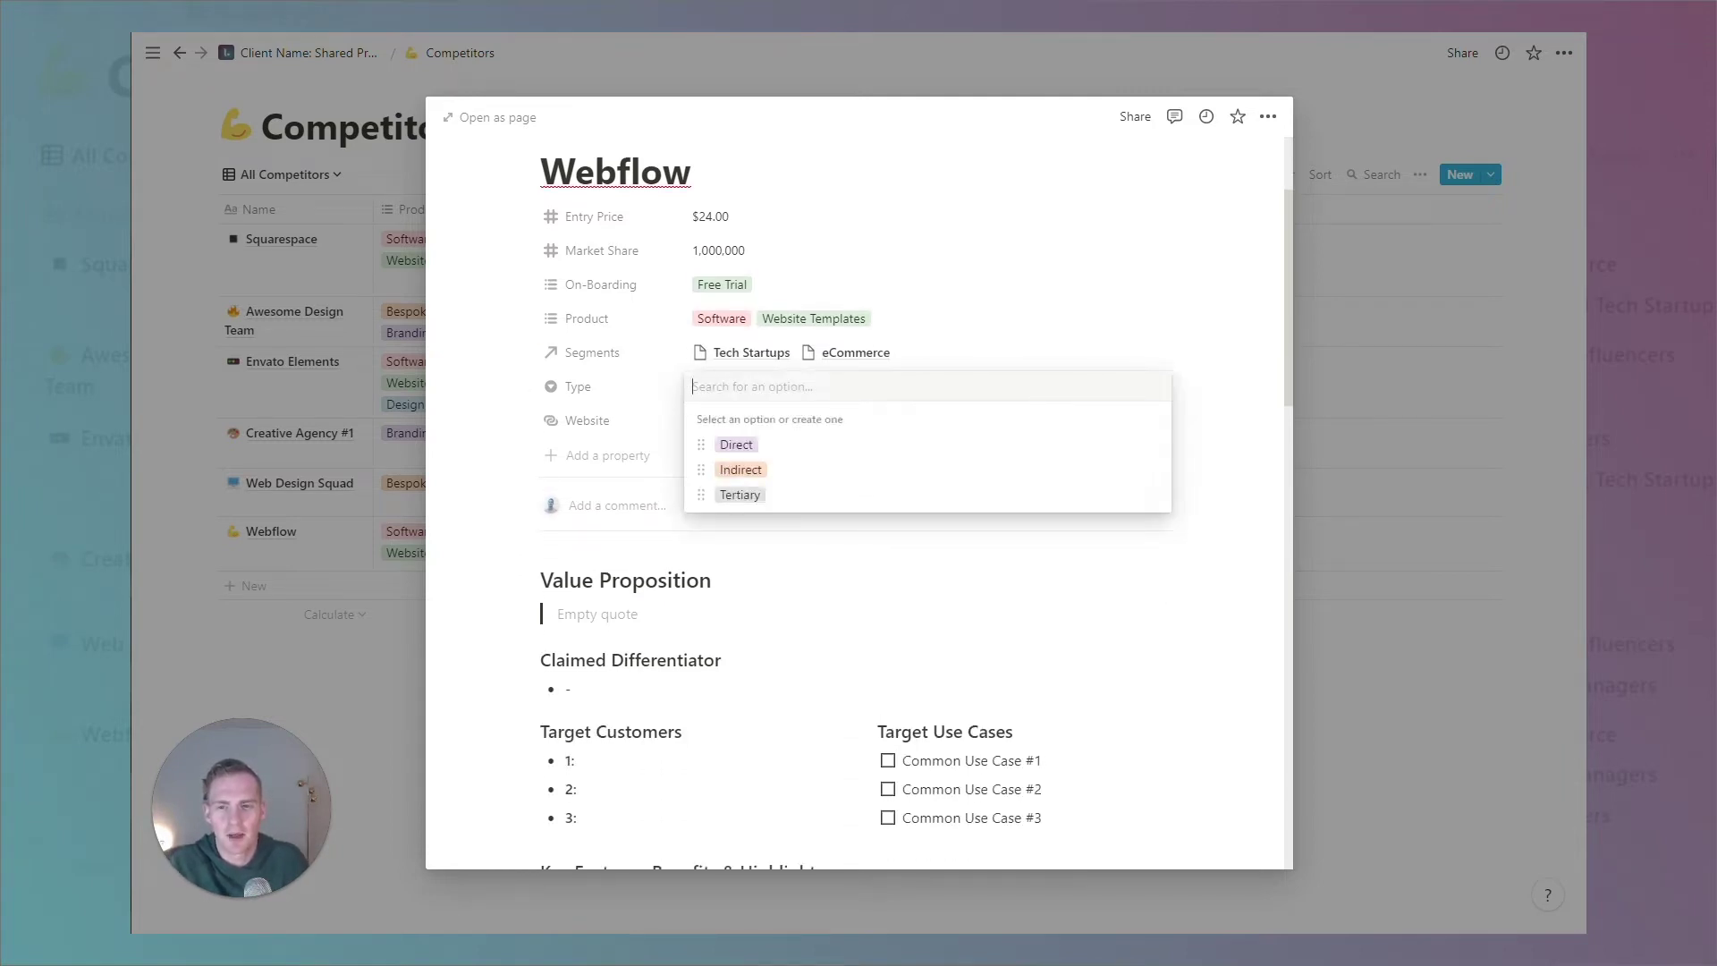
left_click(783, 473)
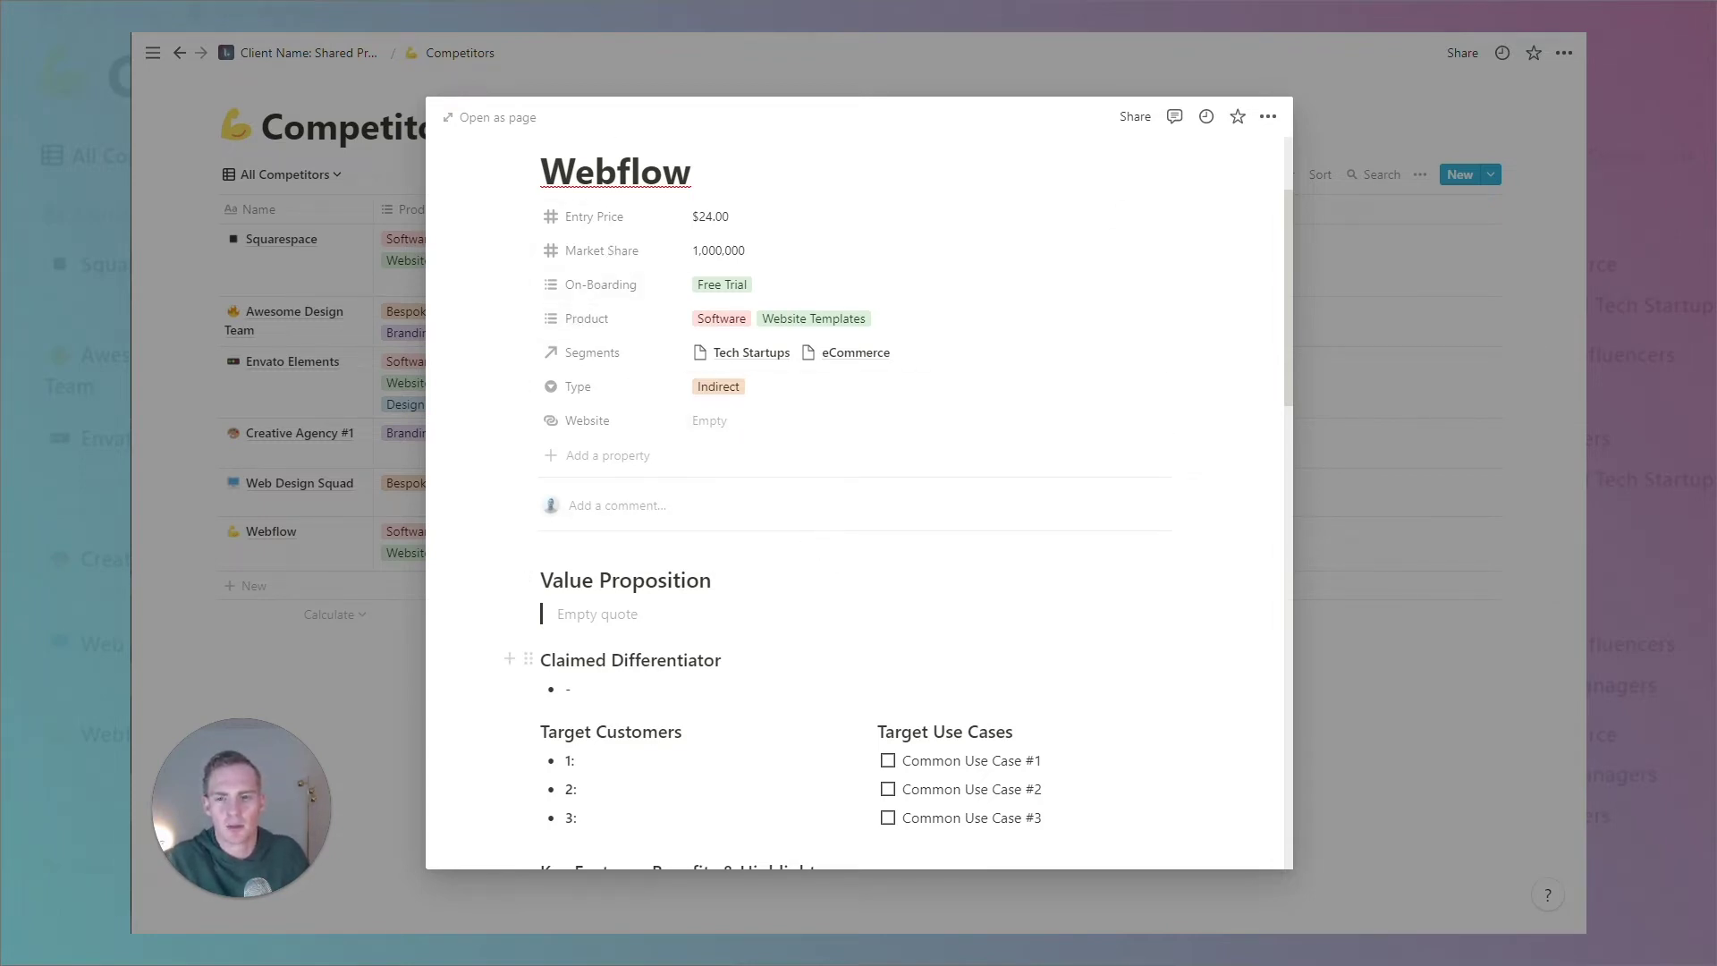
left_click(741, 428)
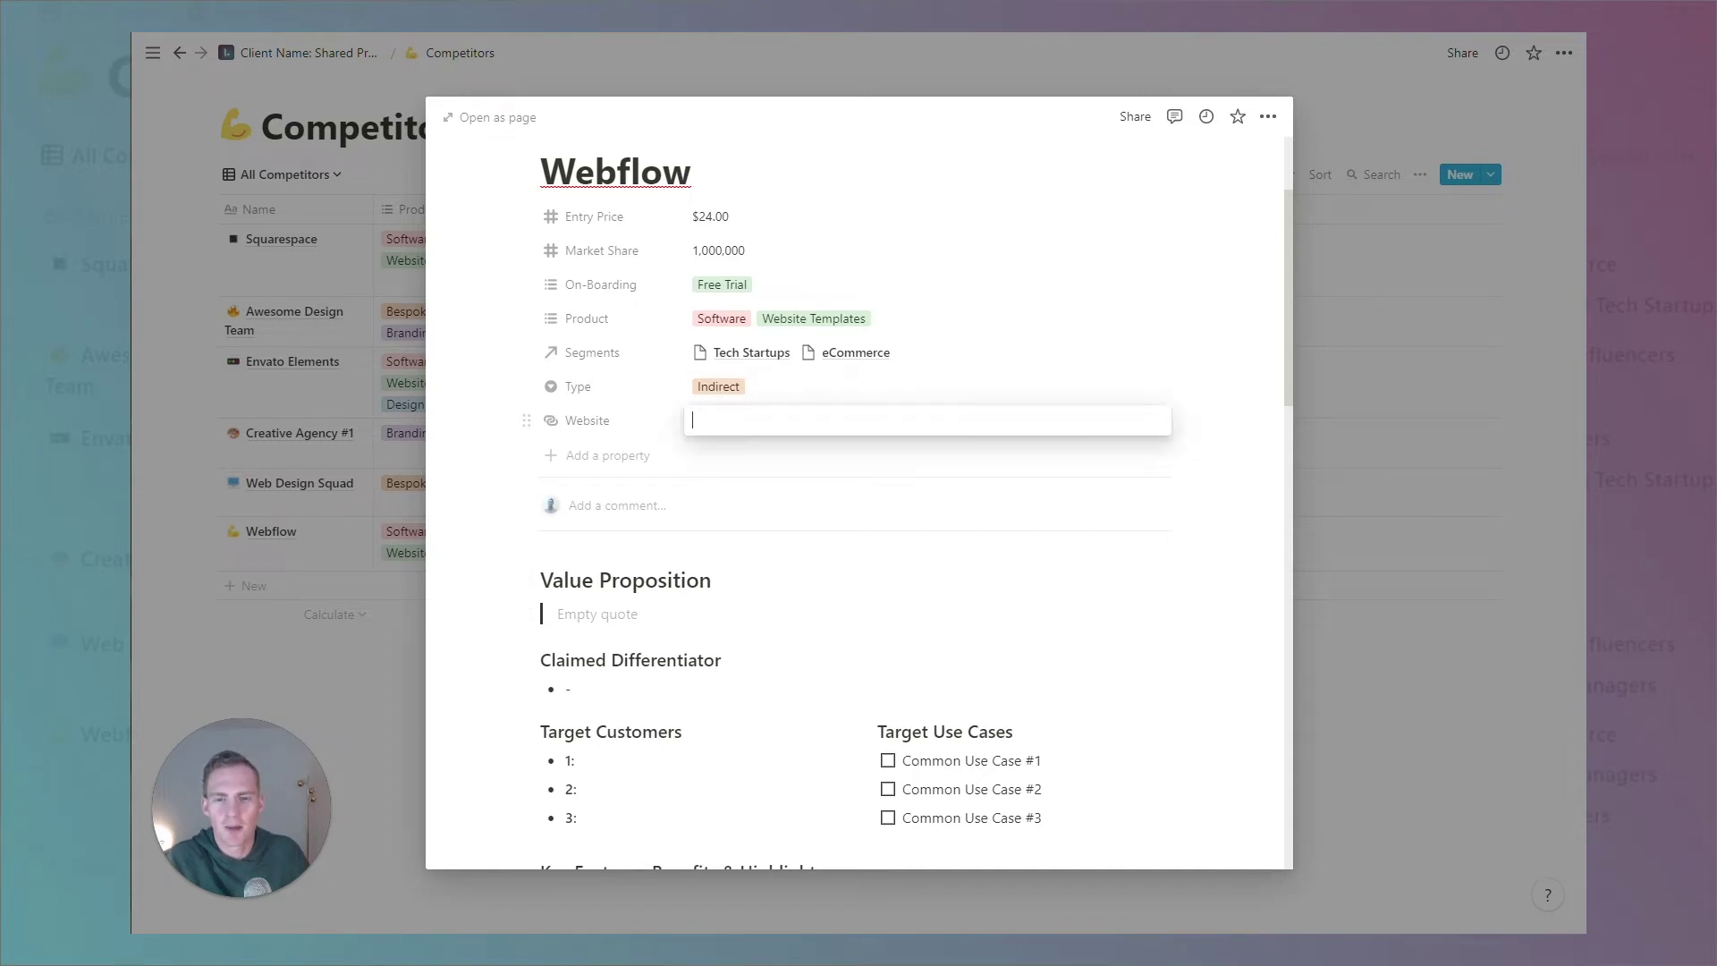
type("webflow.com")
left_click(639, 605)
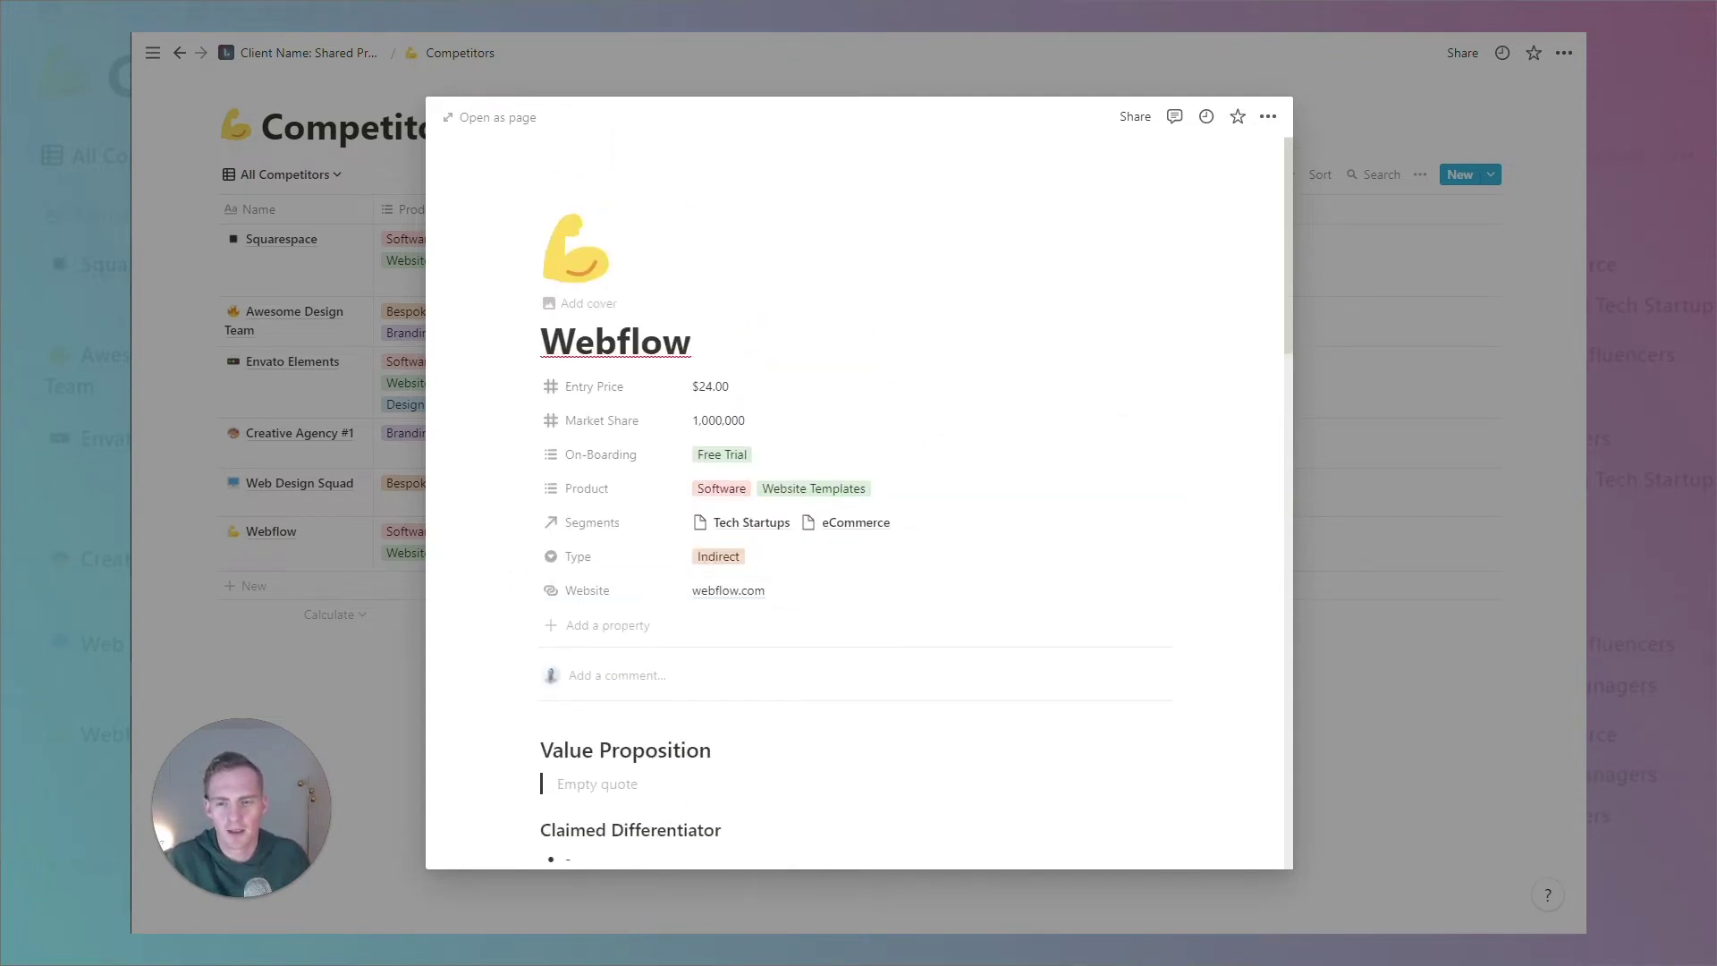
scroll(894, 419, "down", 4)
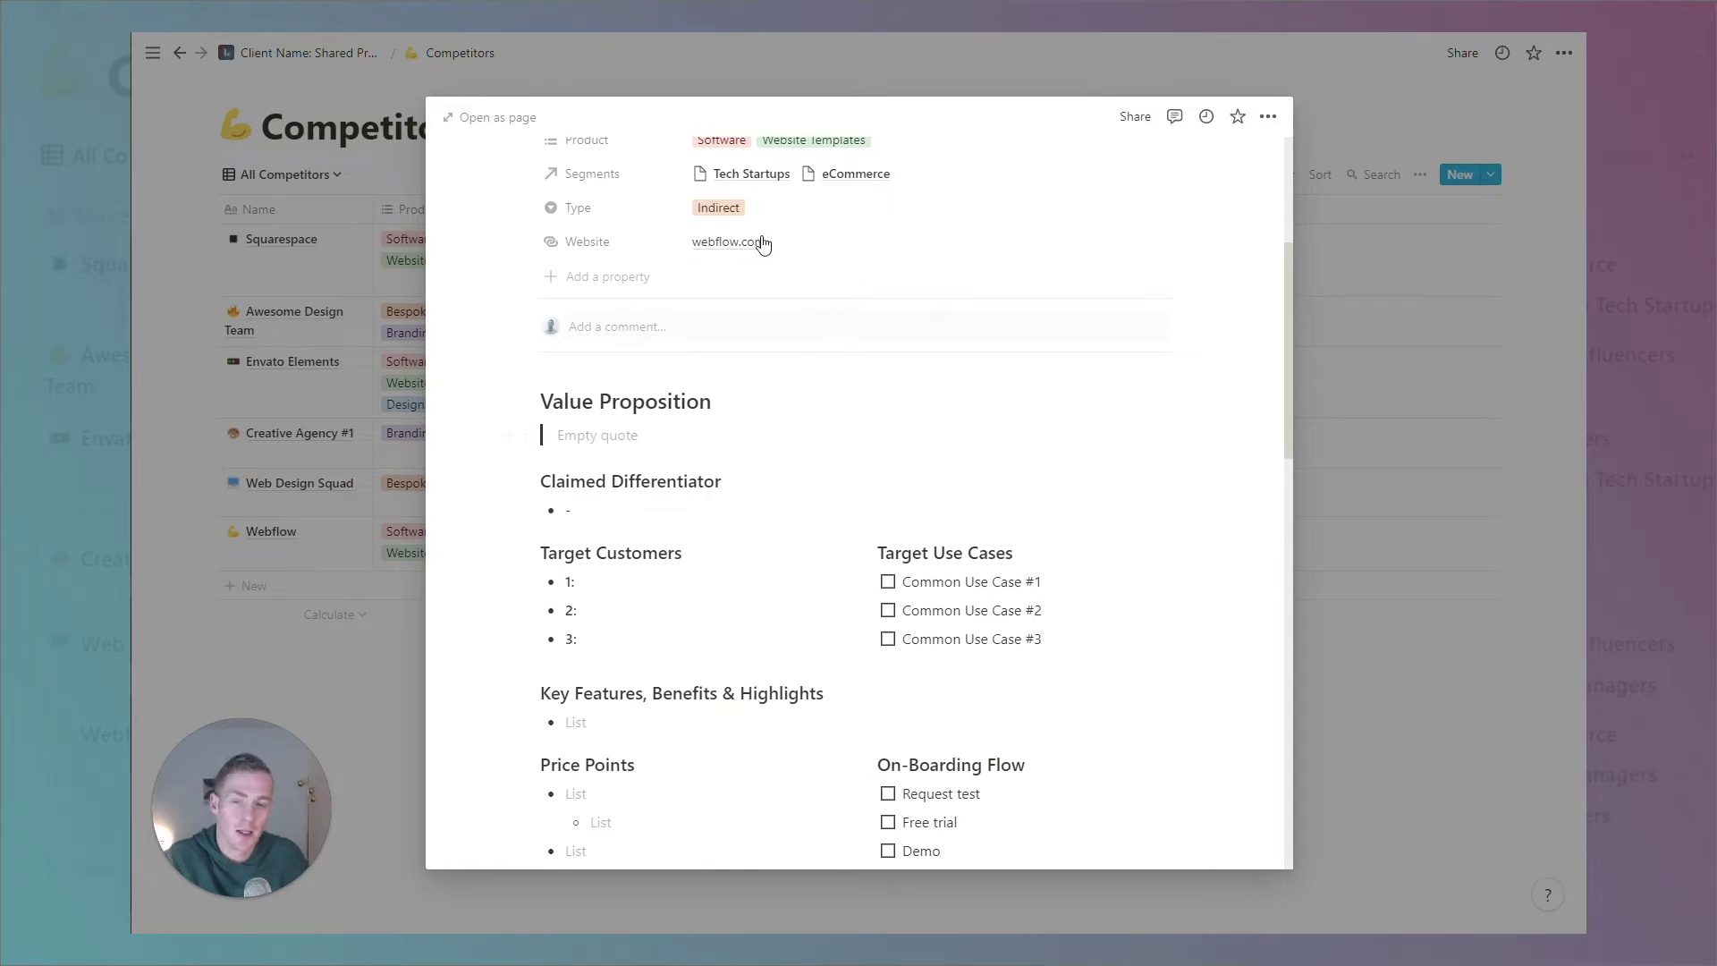
scroll(599, 441, "down", 5)
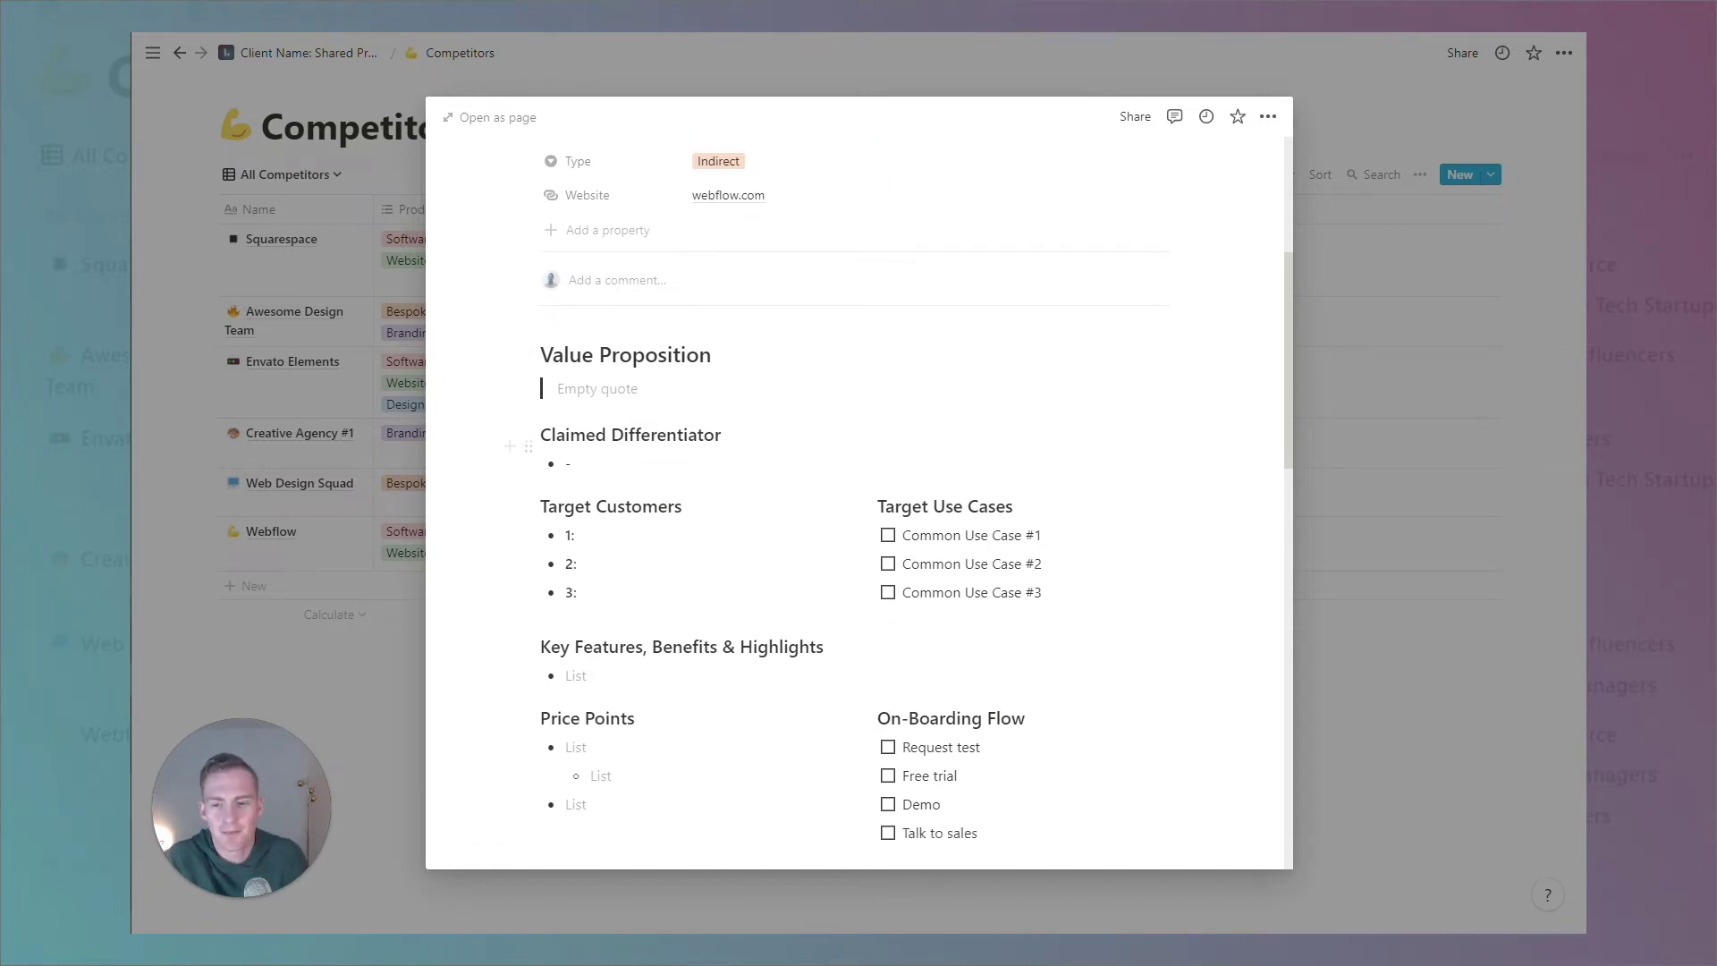
scroll(626, 358, "up", 3)
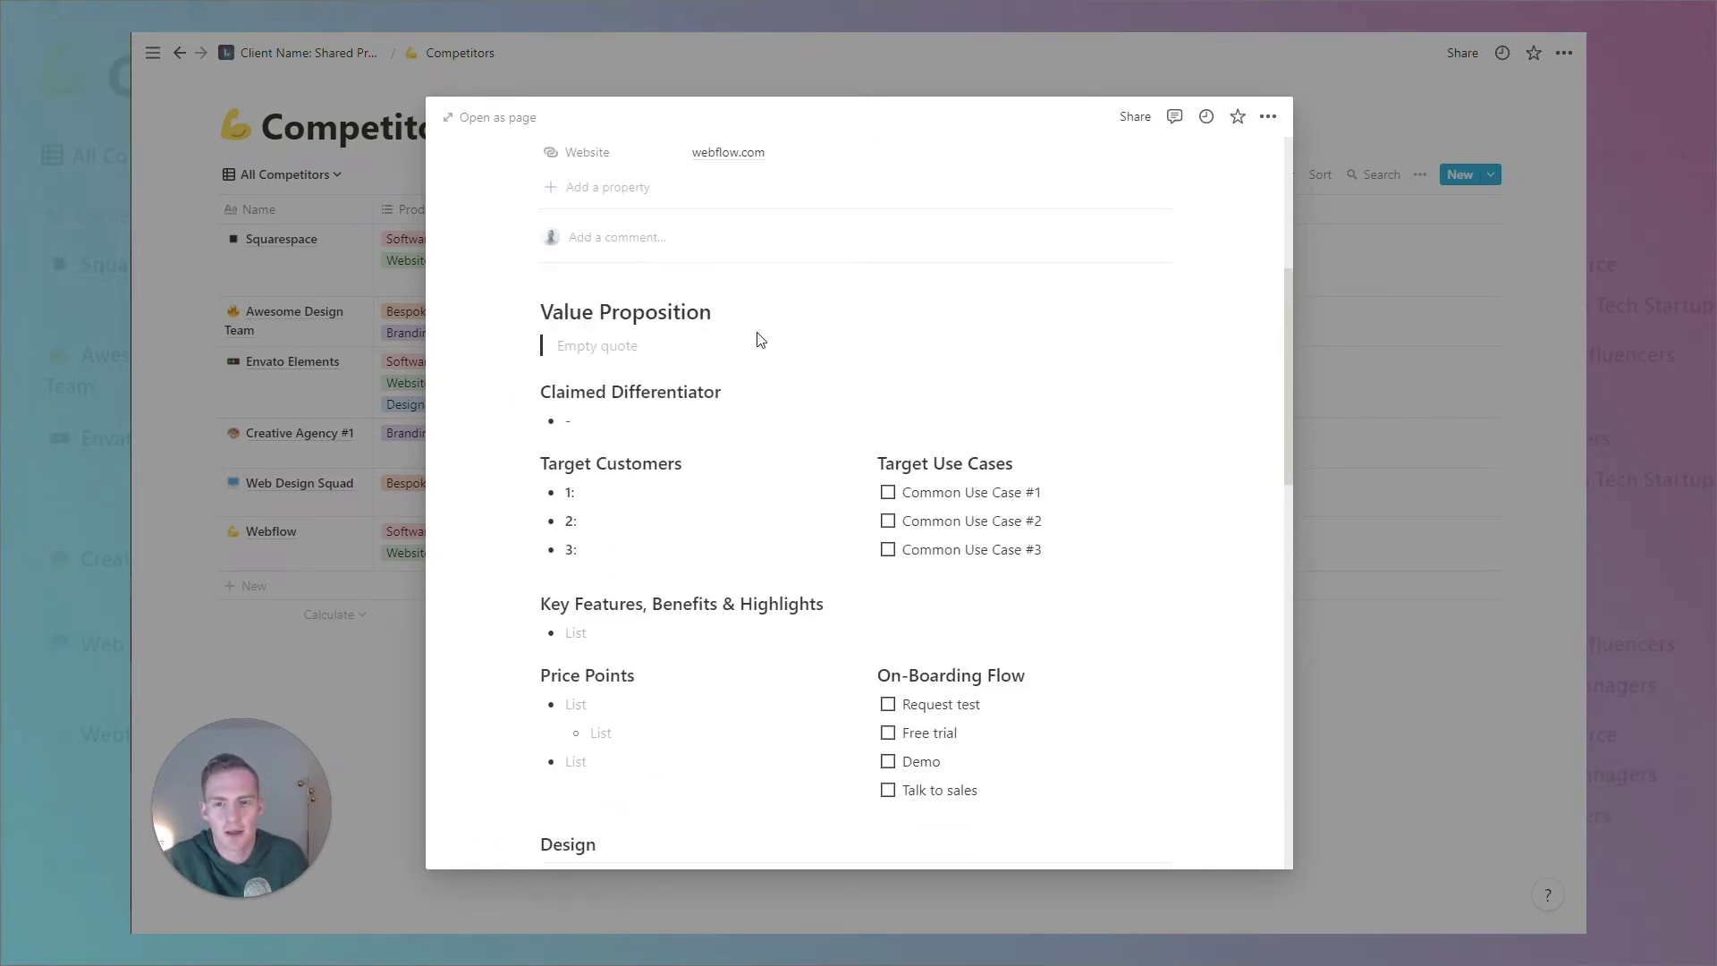
scroll(897, 430, "up", 2)
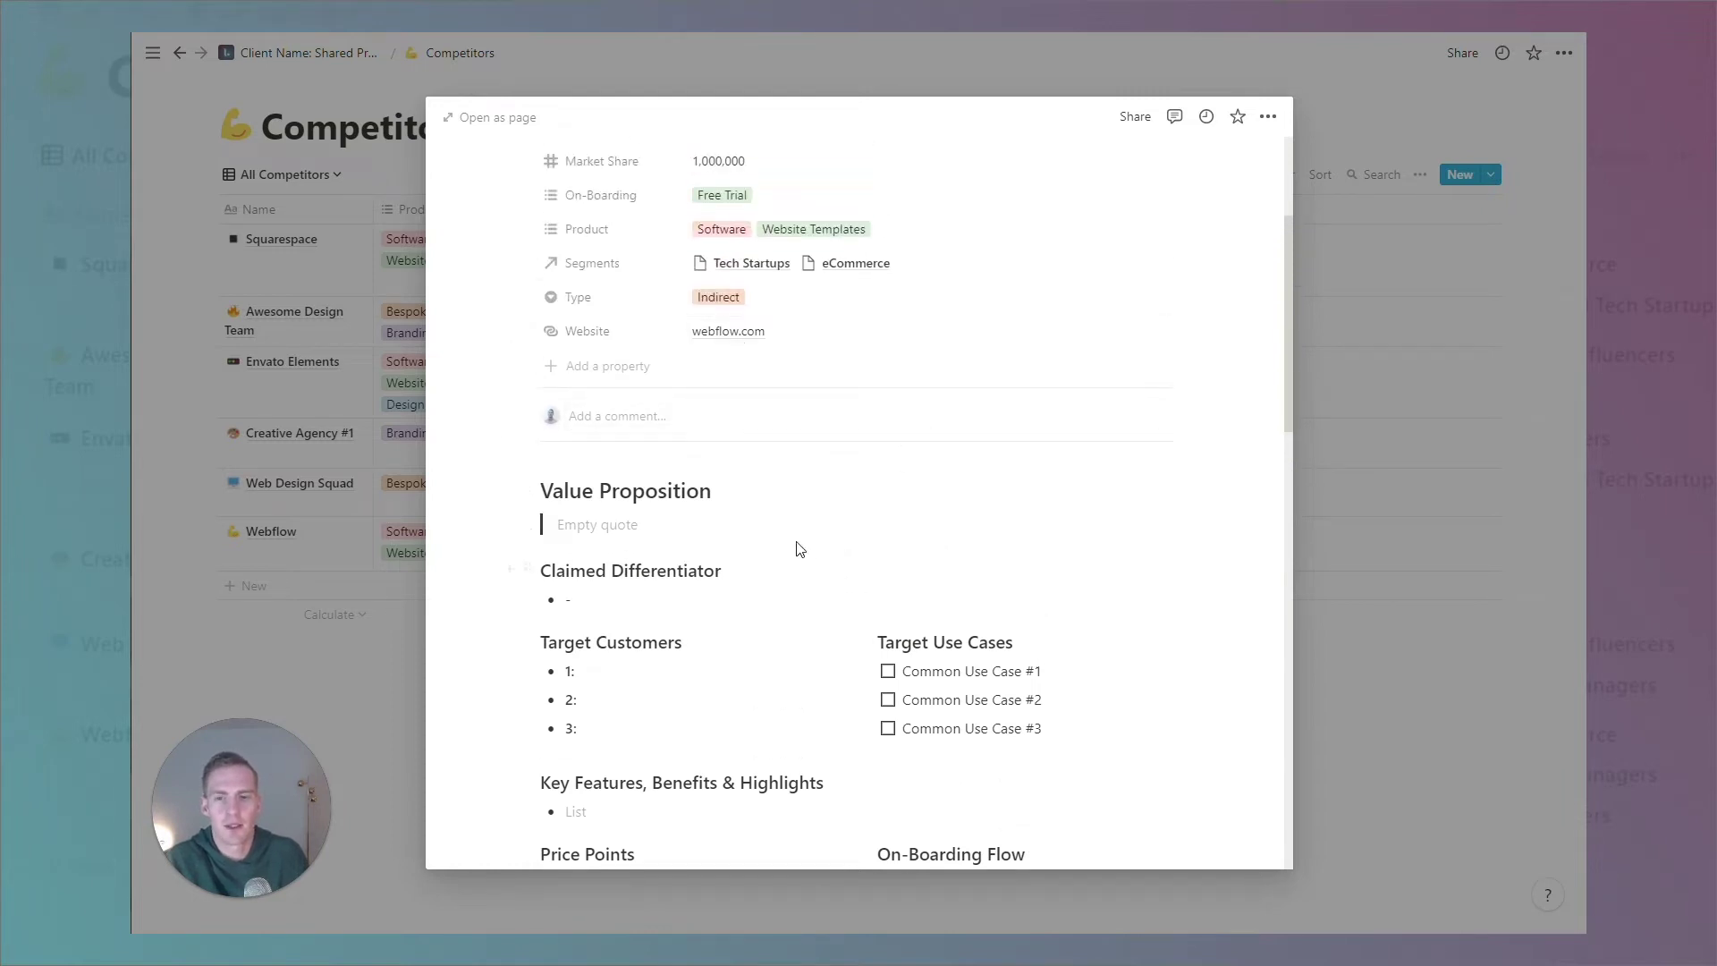
scroll(667, 368, "up", 3)
scroll(905, 550, "down", 4)
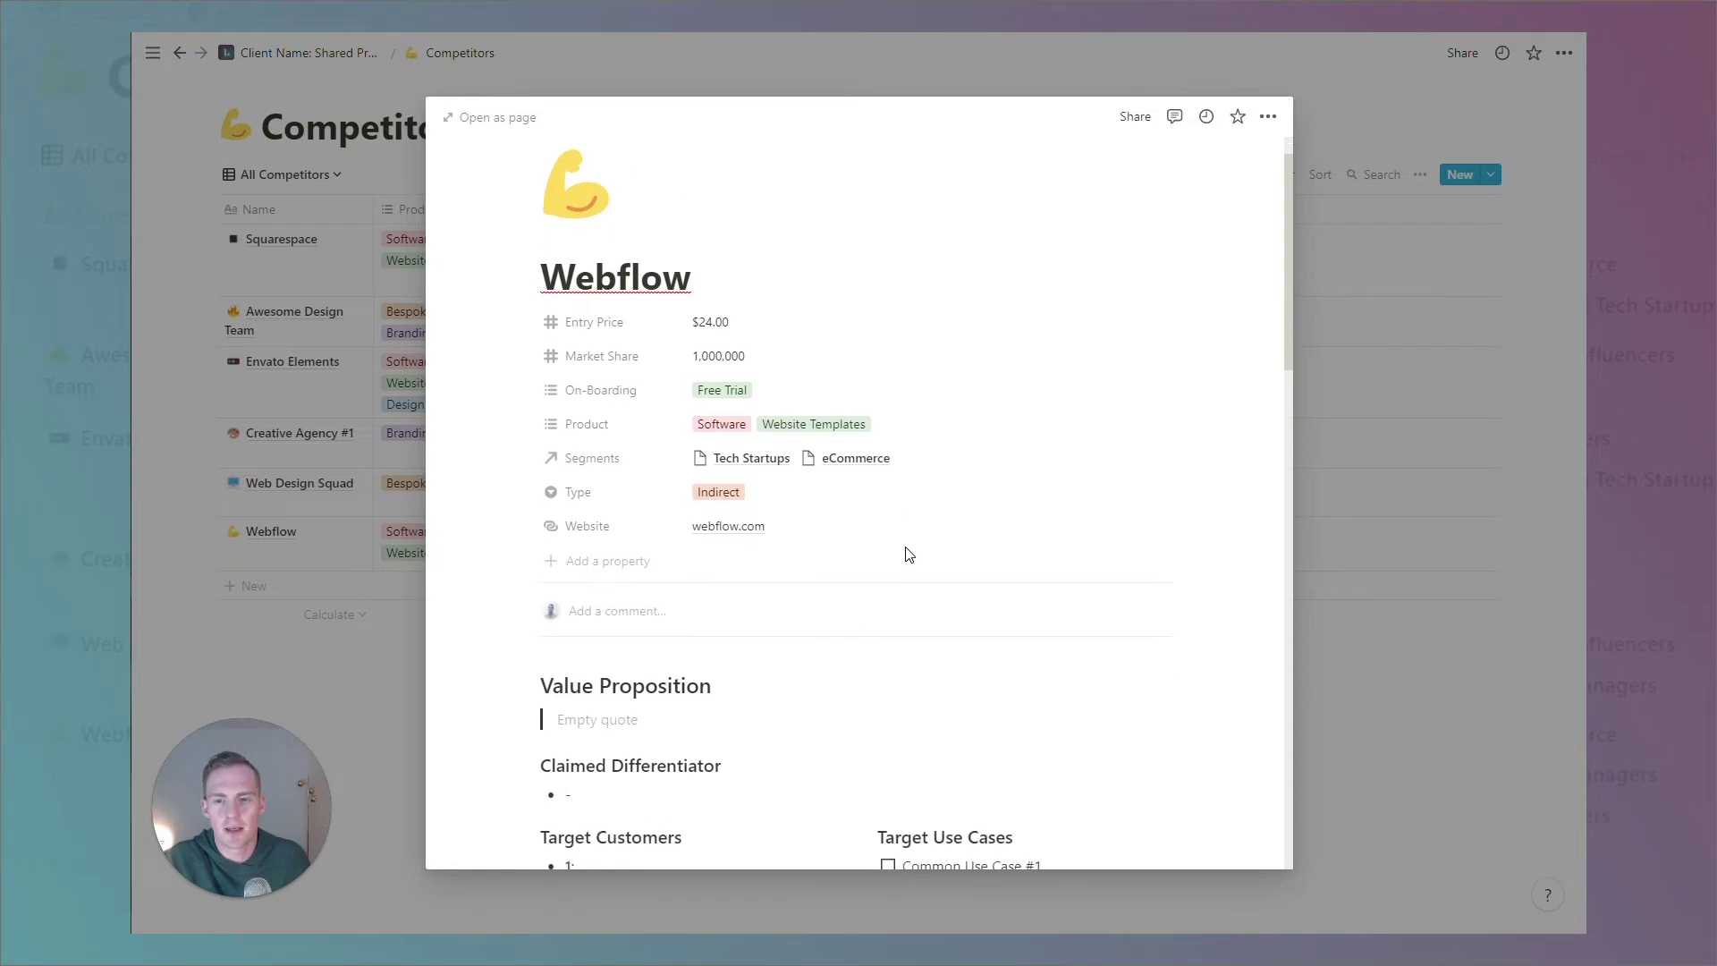
left_click(616, 438)
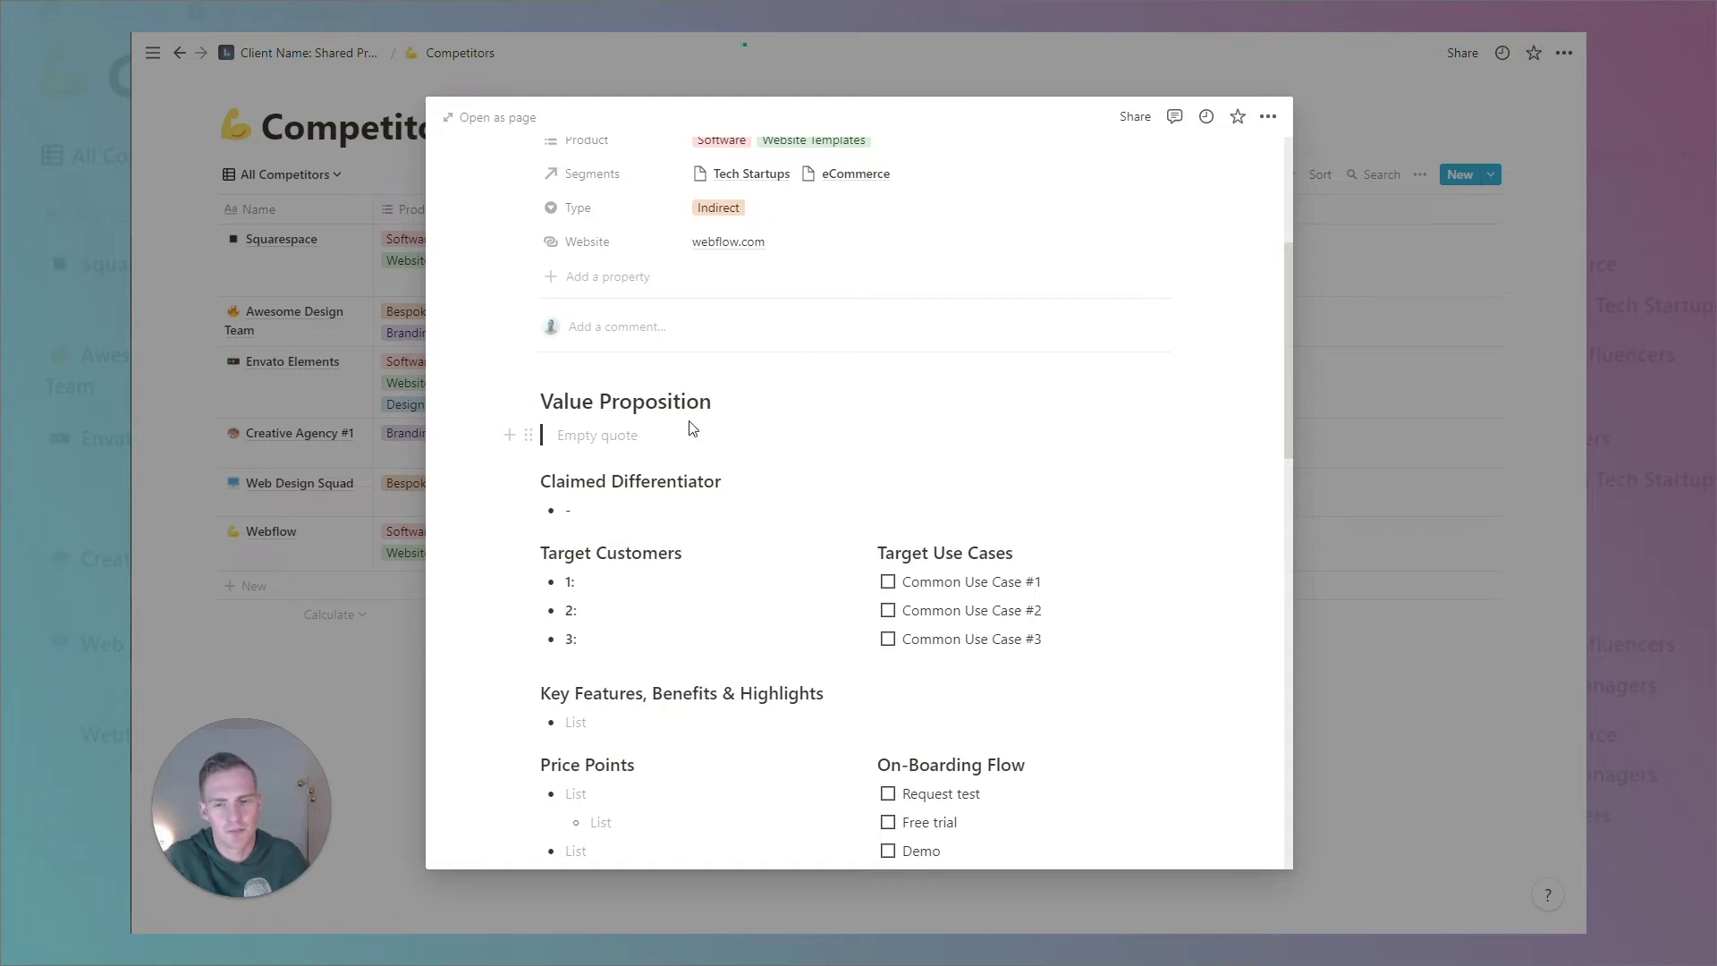
scroll(693, 429, "down", 1)
left_click_drag(573, 420, 561, 430)
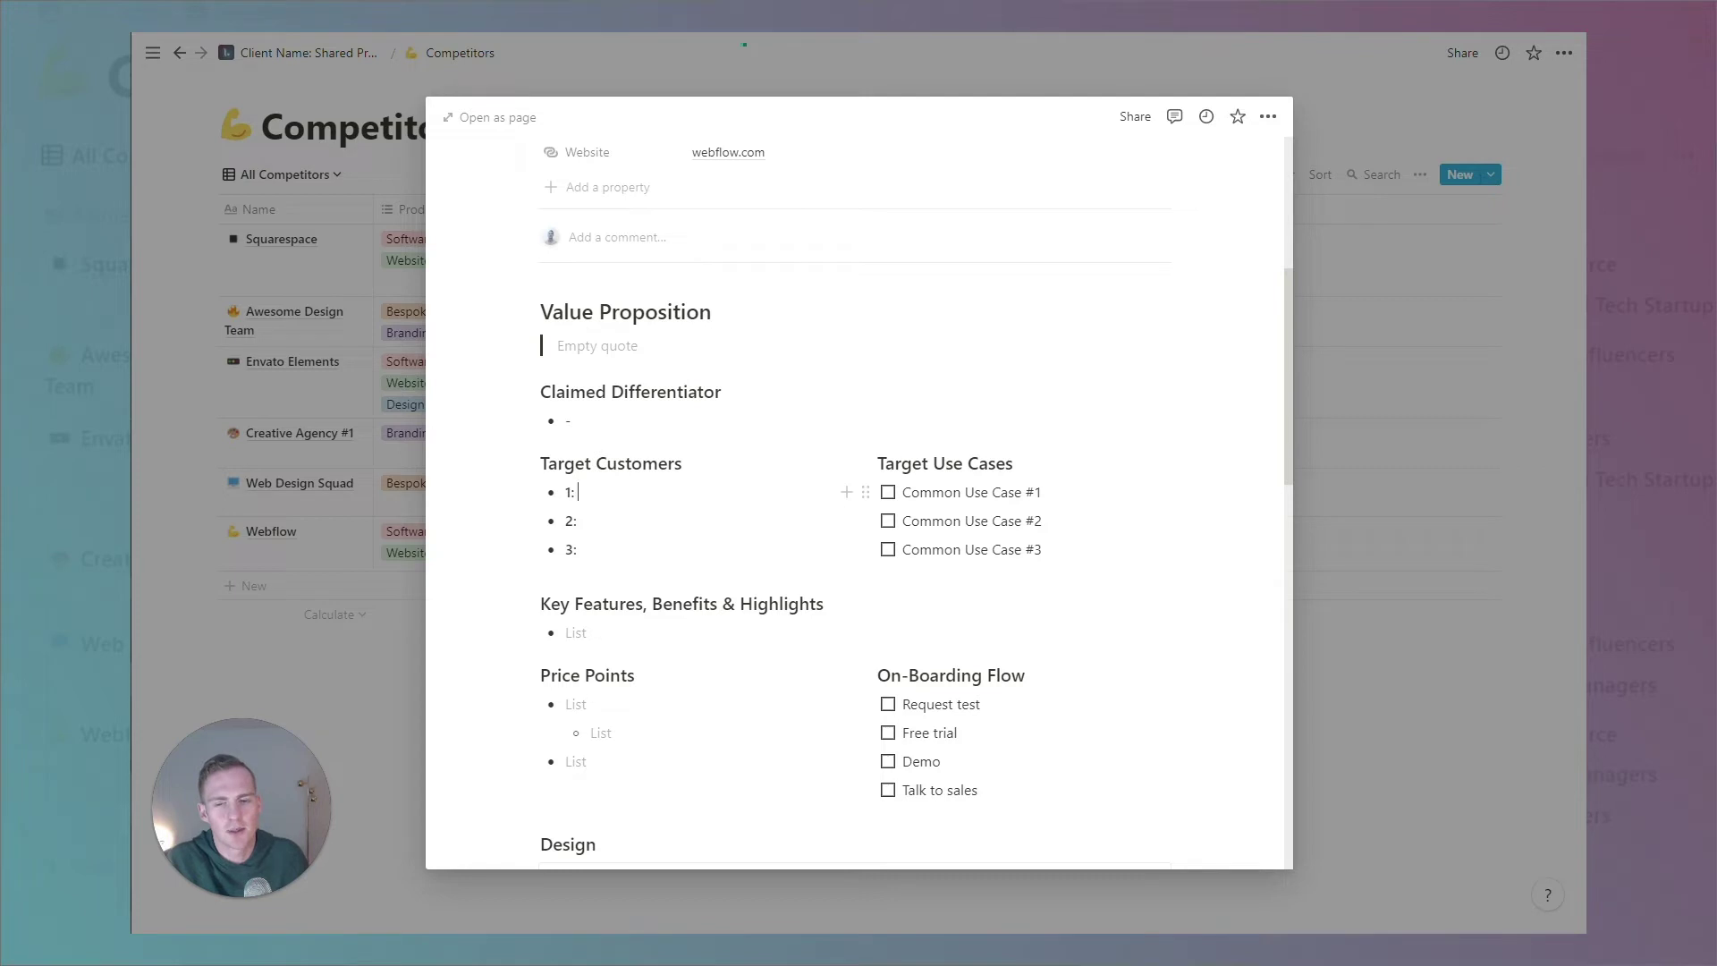
scroll(885, 410, "down", 2)
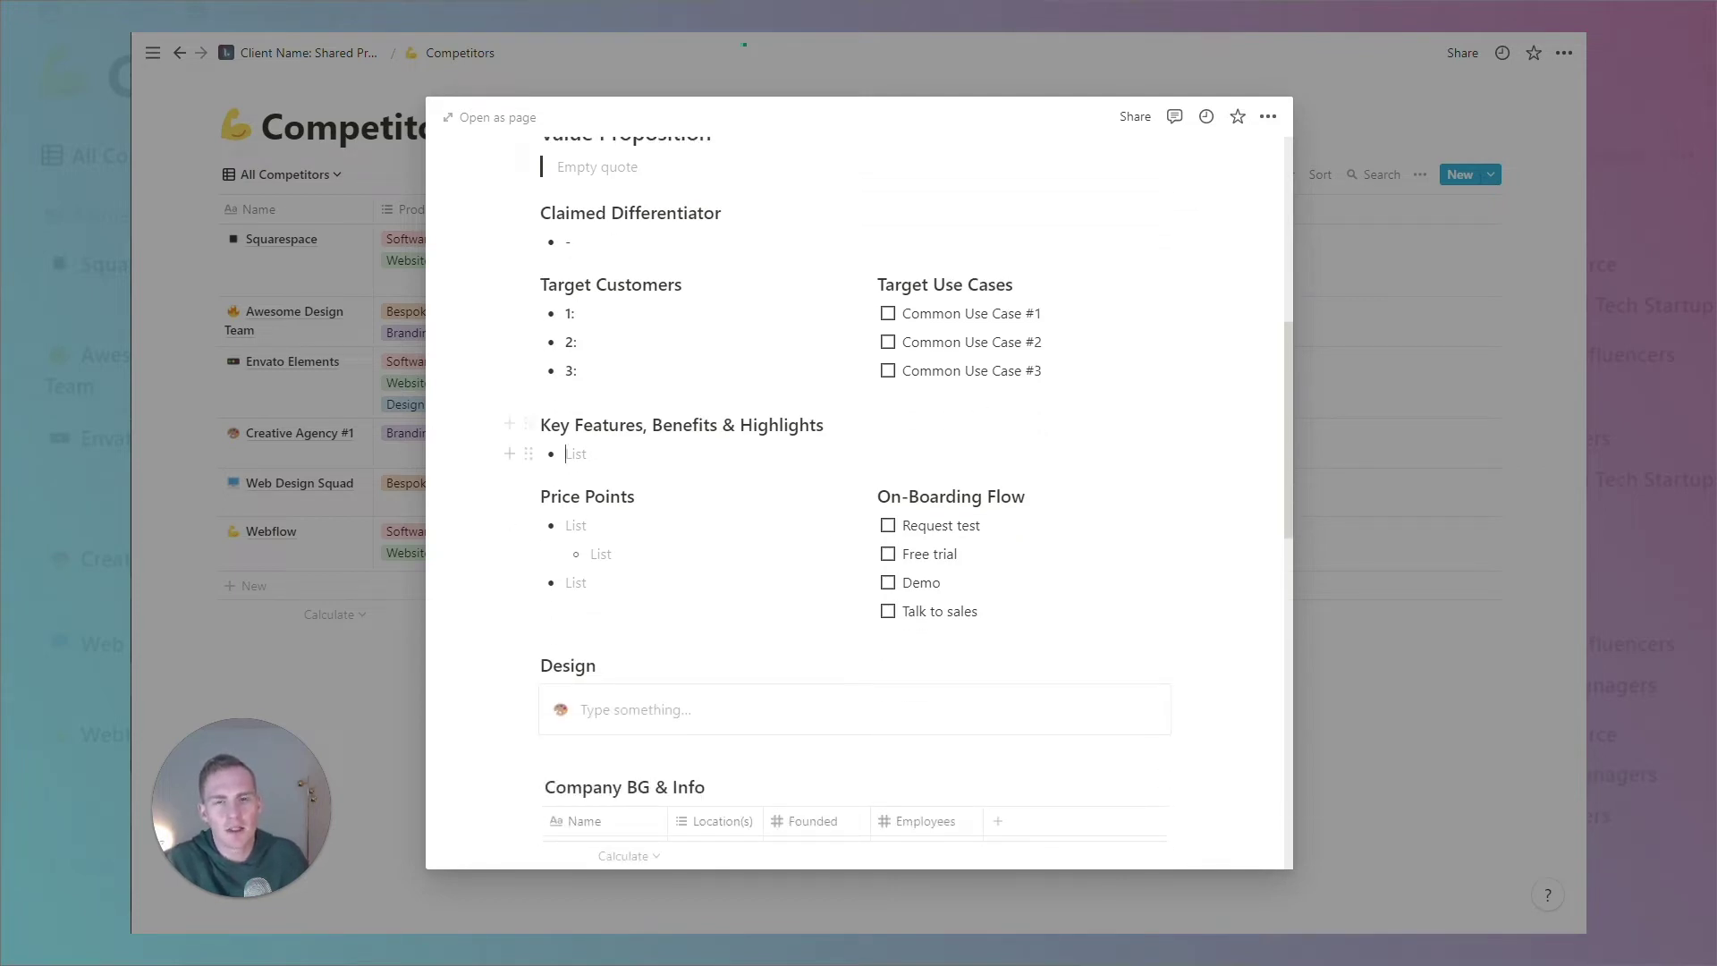
scroll(720, 398, "down", 1)
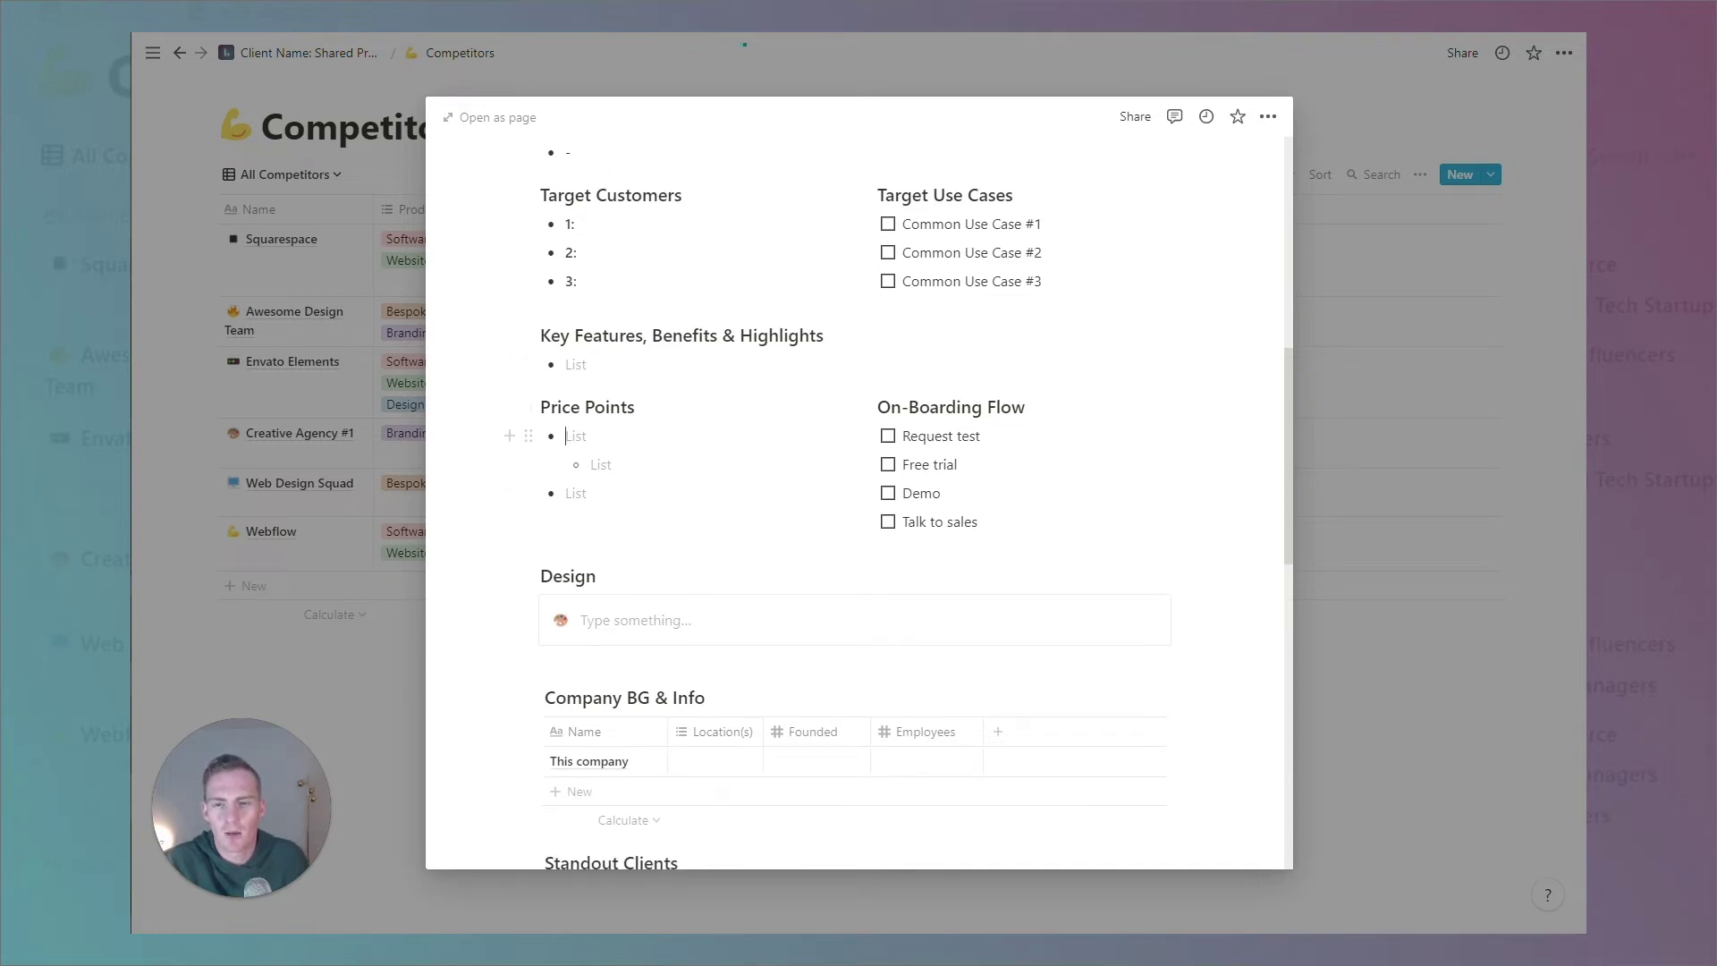
scroll(859, 483, "down", 1)
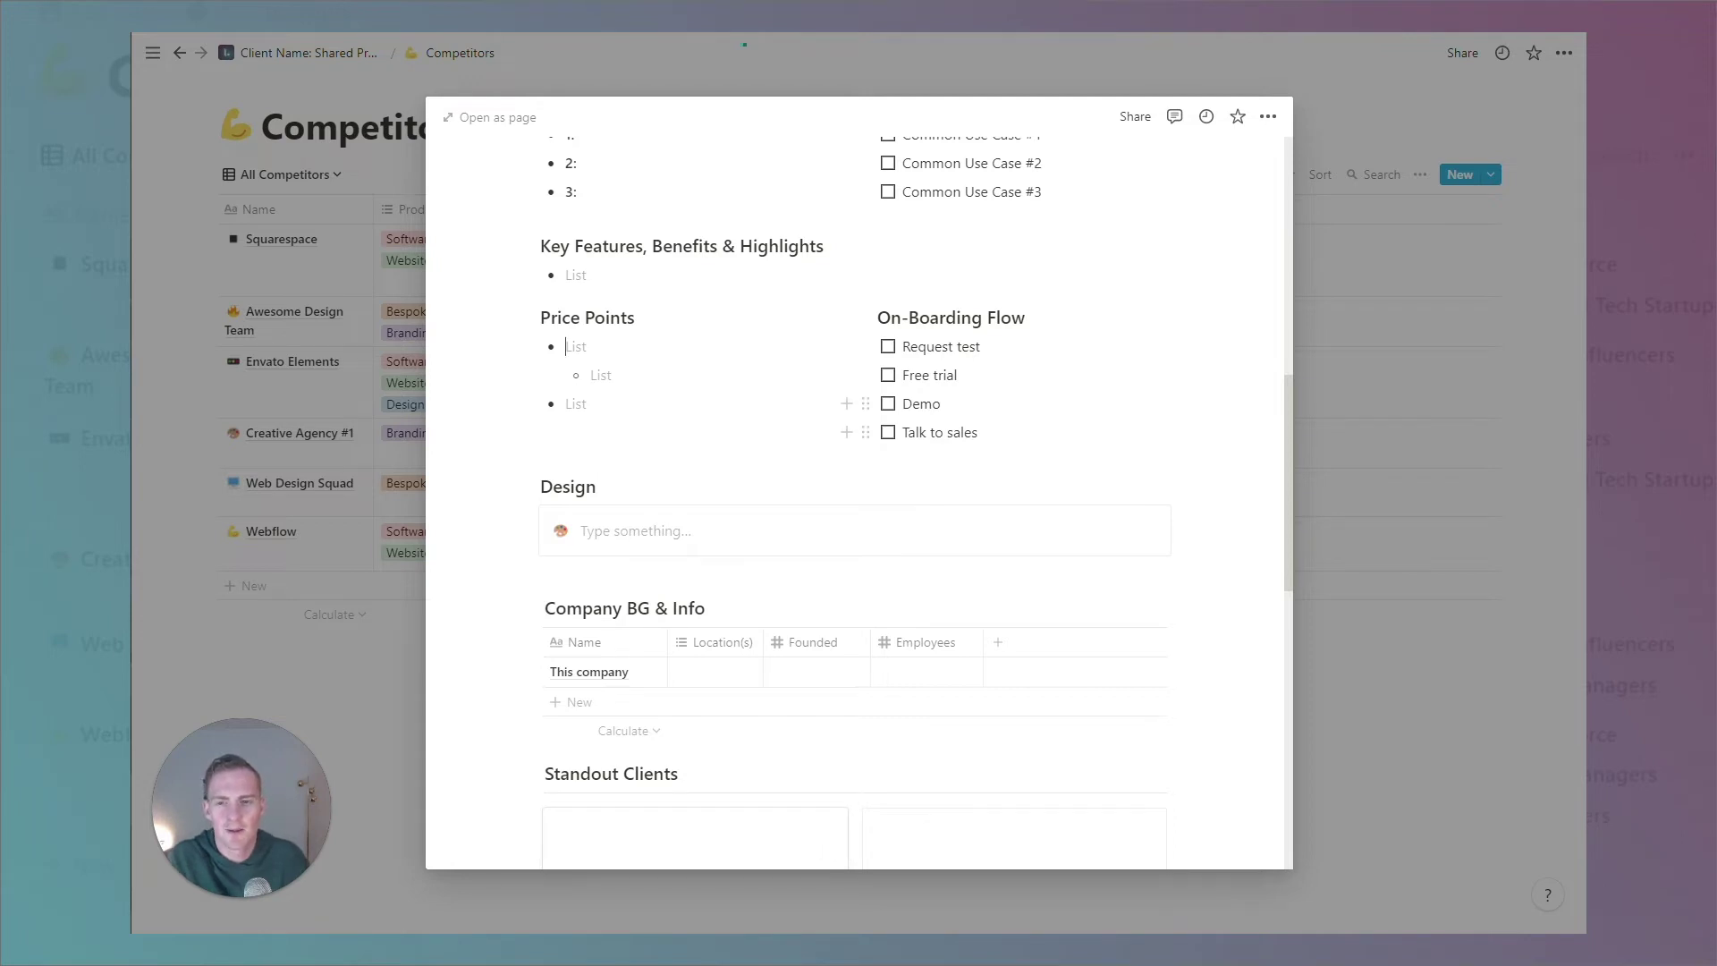
scroll(850, 447, "down", 1)
left_click(672, 451)
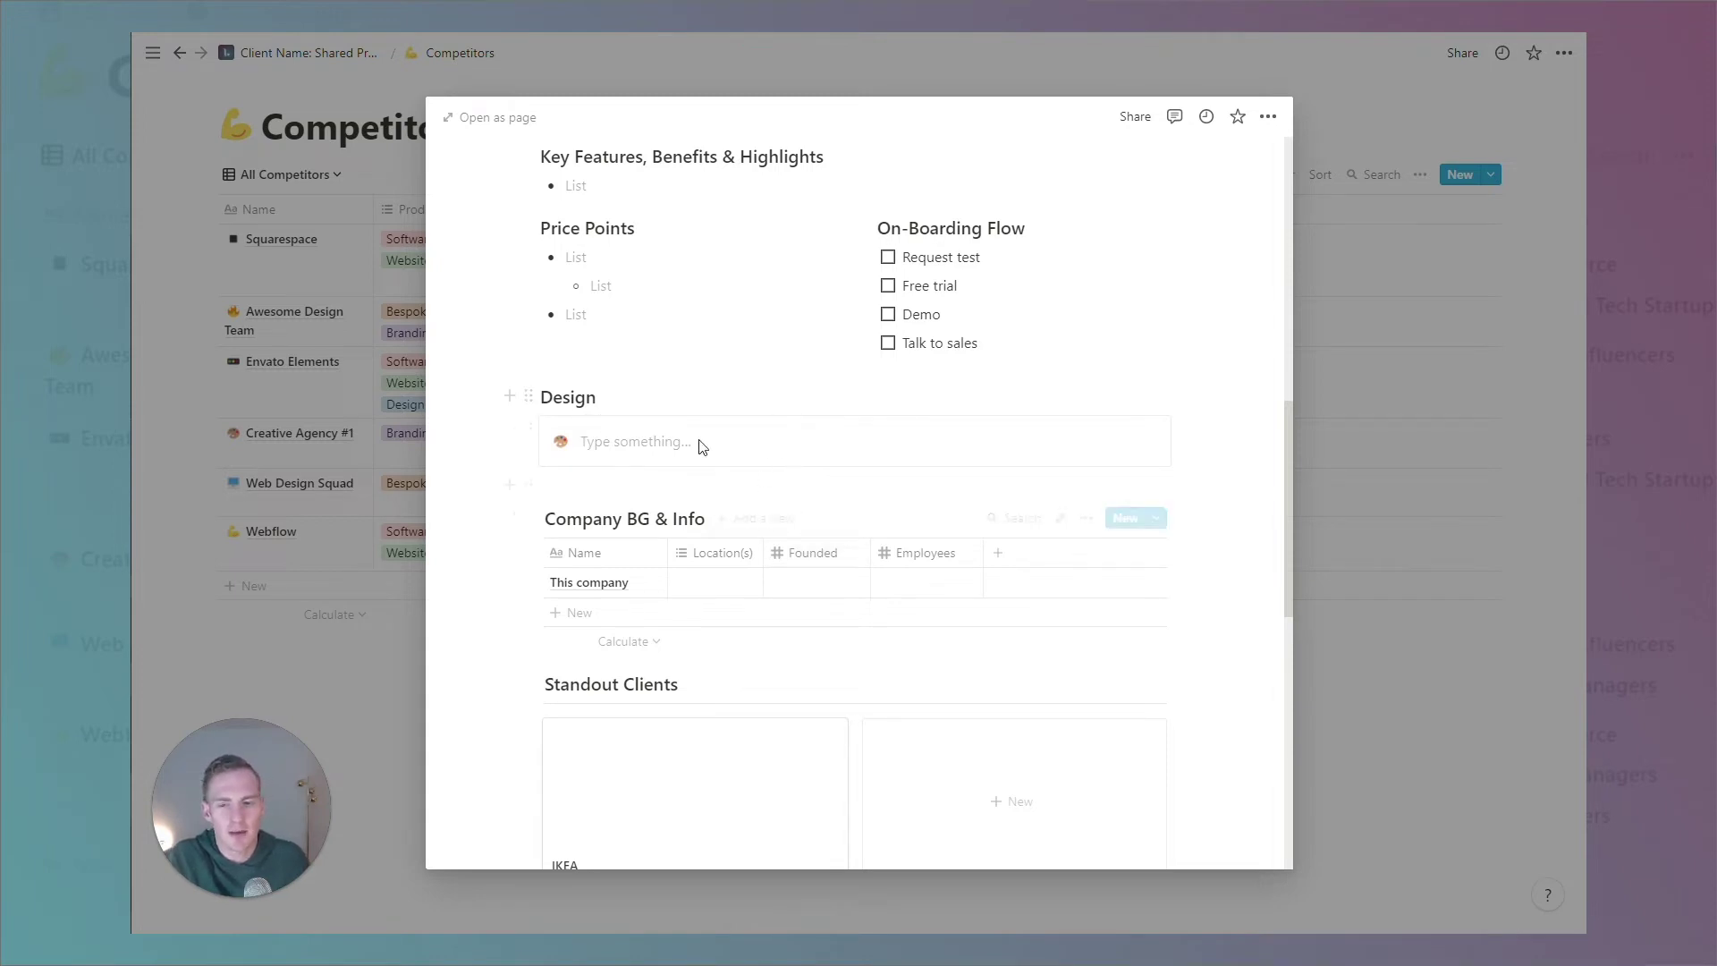
scroll(828, 647, "down", 2)
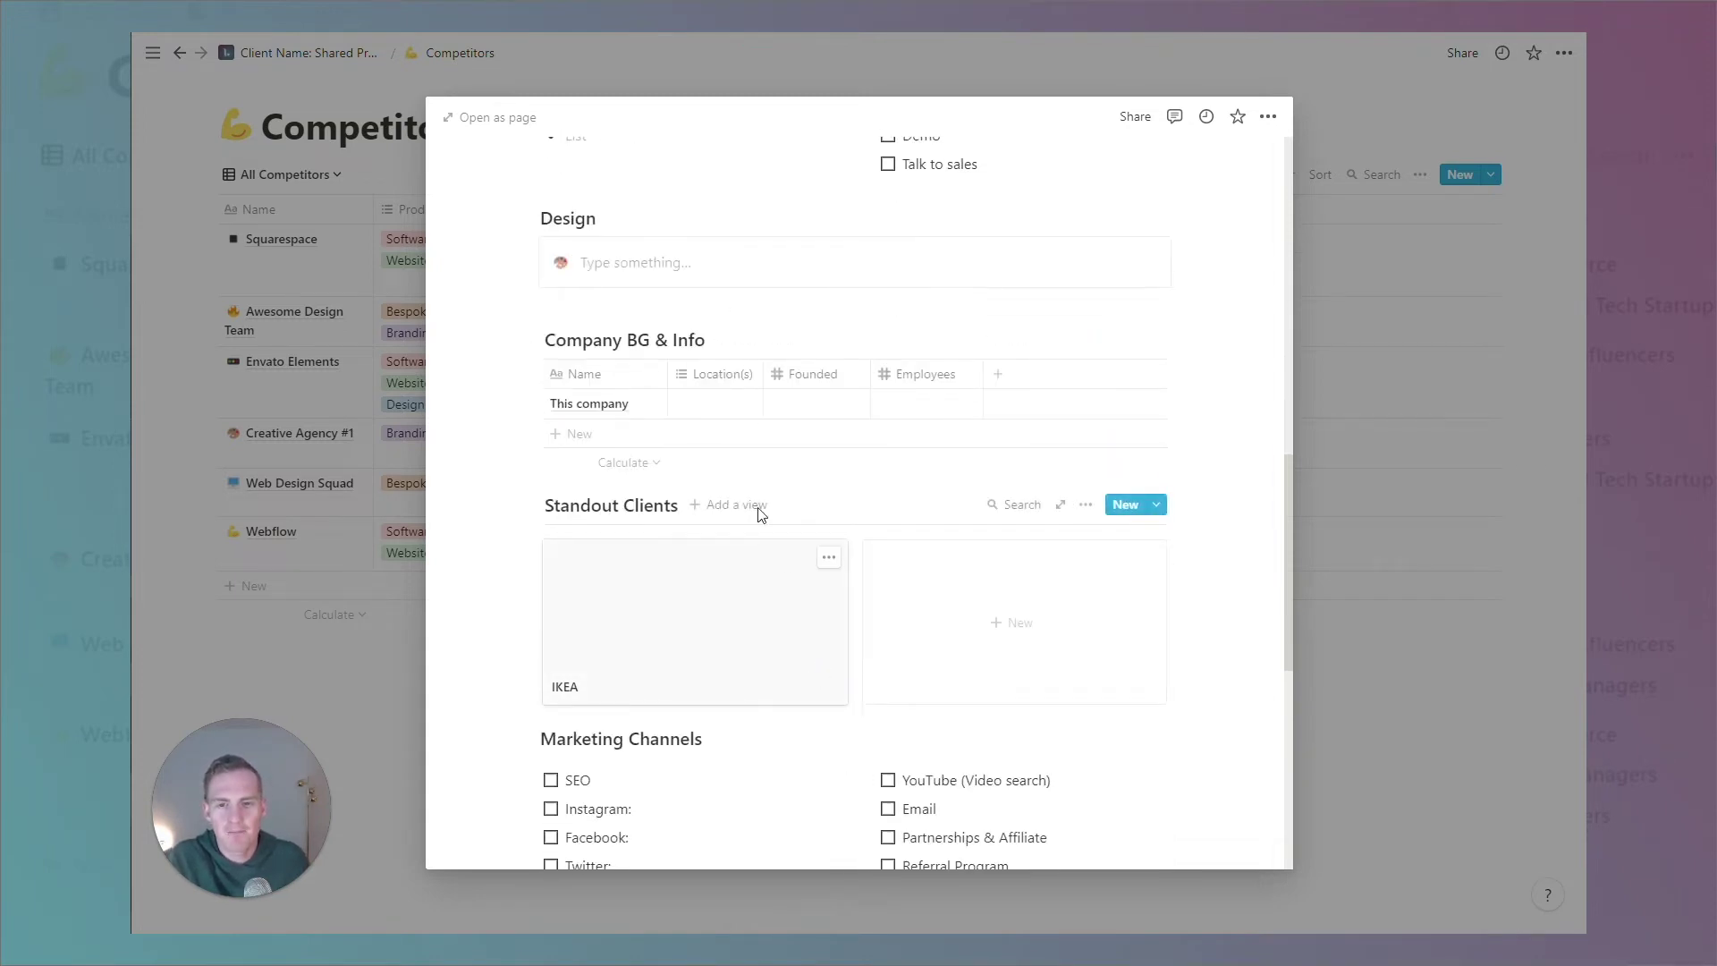
Add UK, US and China as Location(s) tags in the Company BG & Info row.
left_click(717, 407)
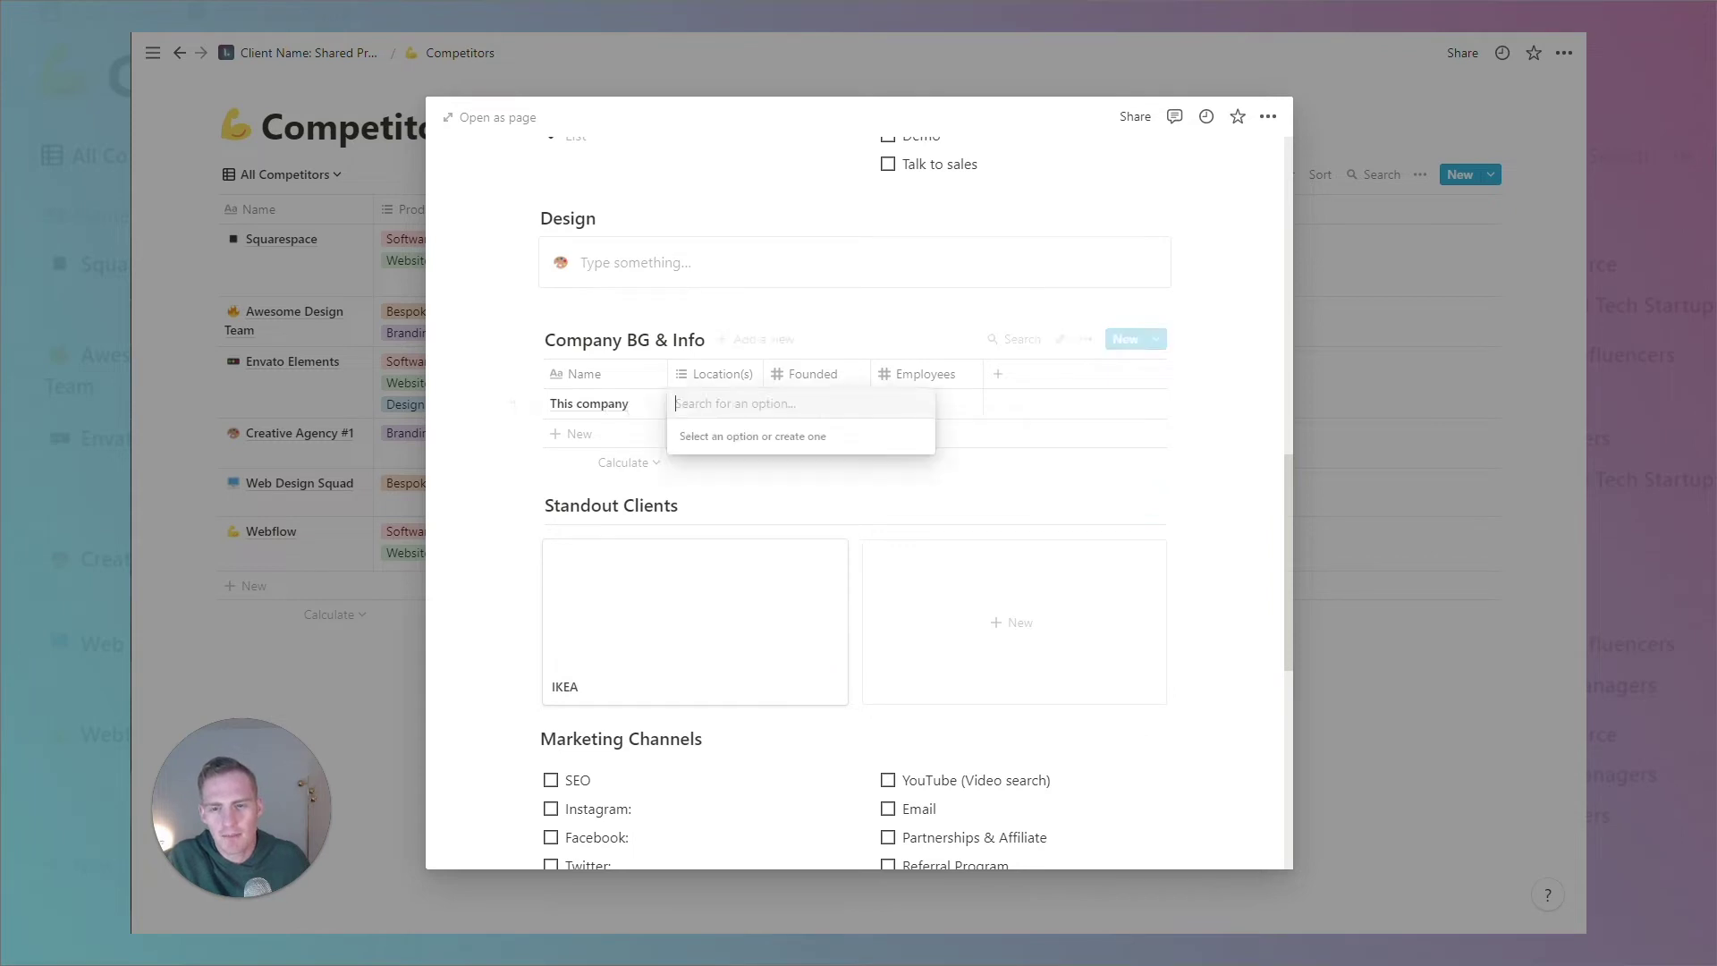
key("Escape")
left_click(728, 410)
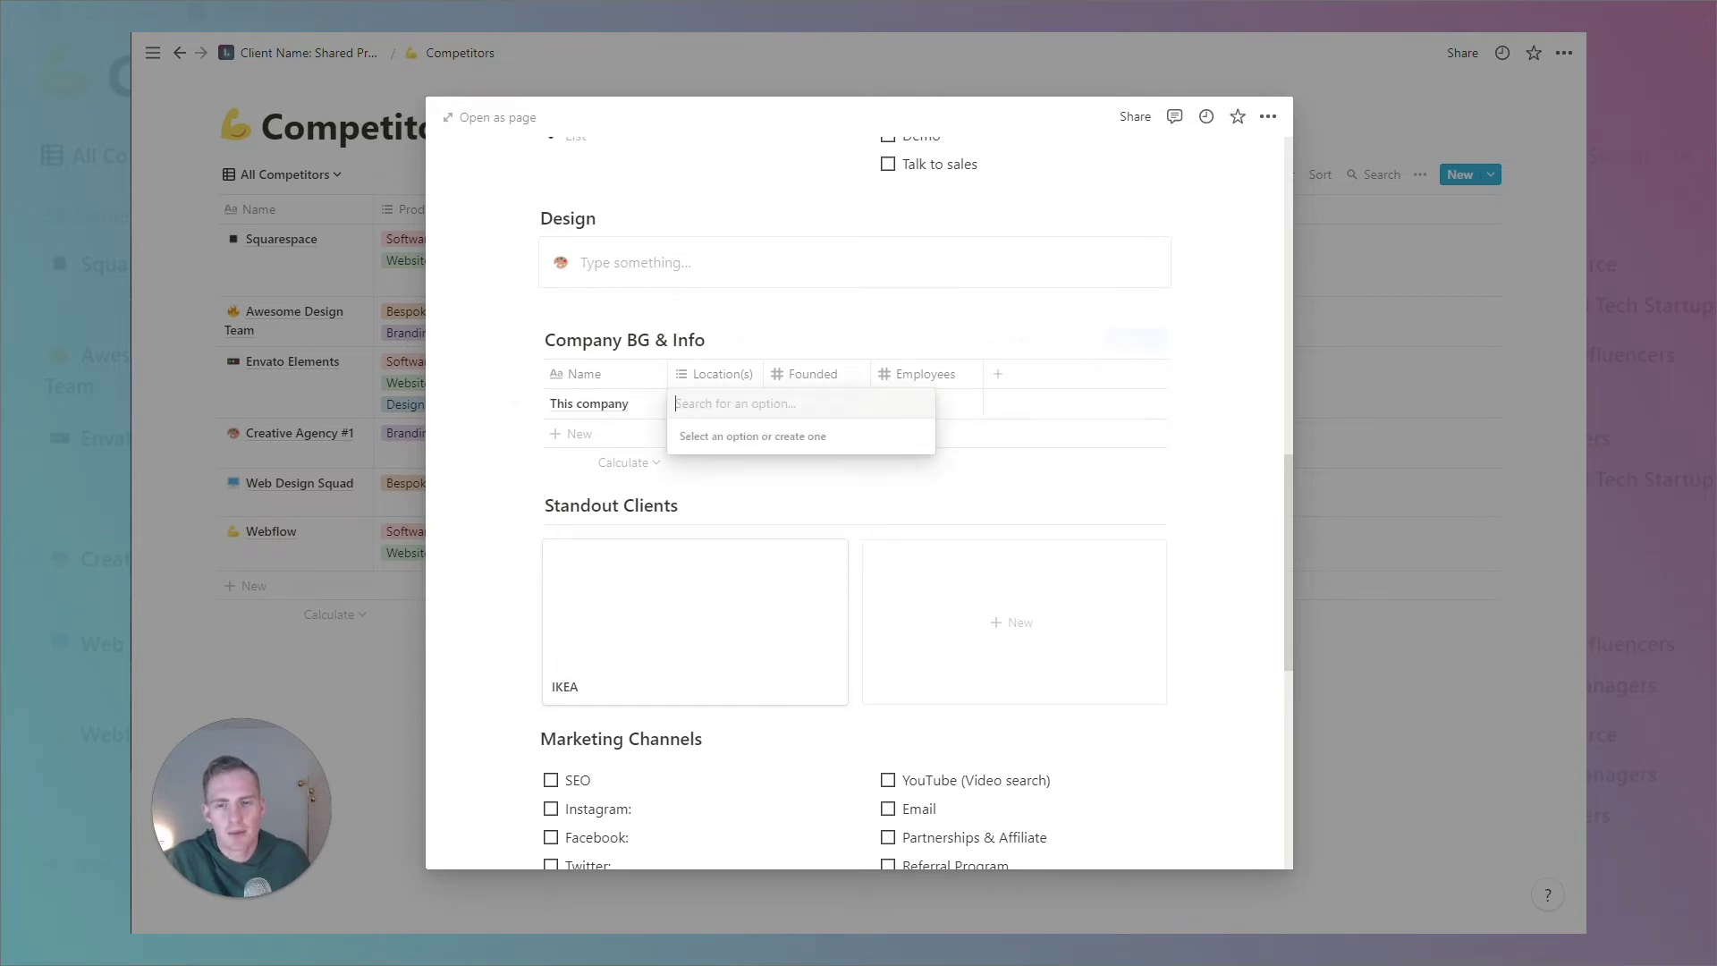
type("UK")
key("Return")
type("US")
key("Return")
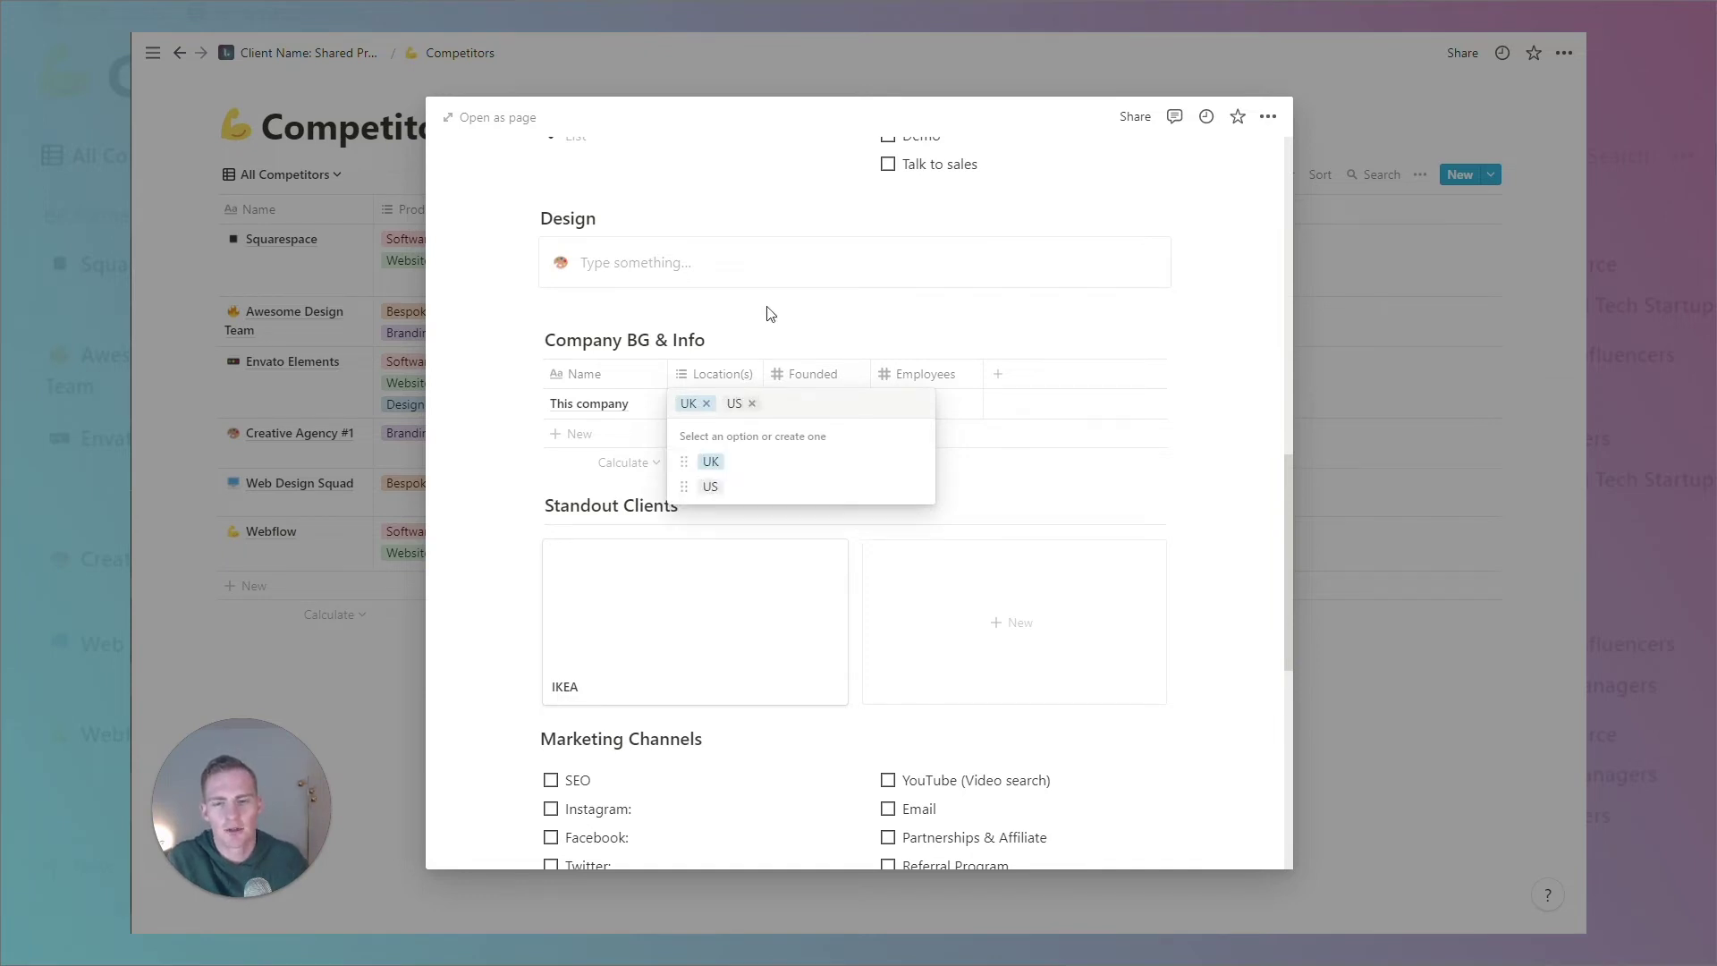
type("China")
key("Return")
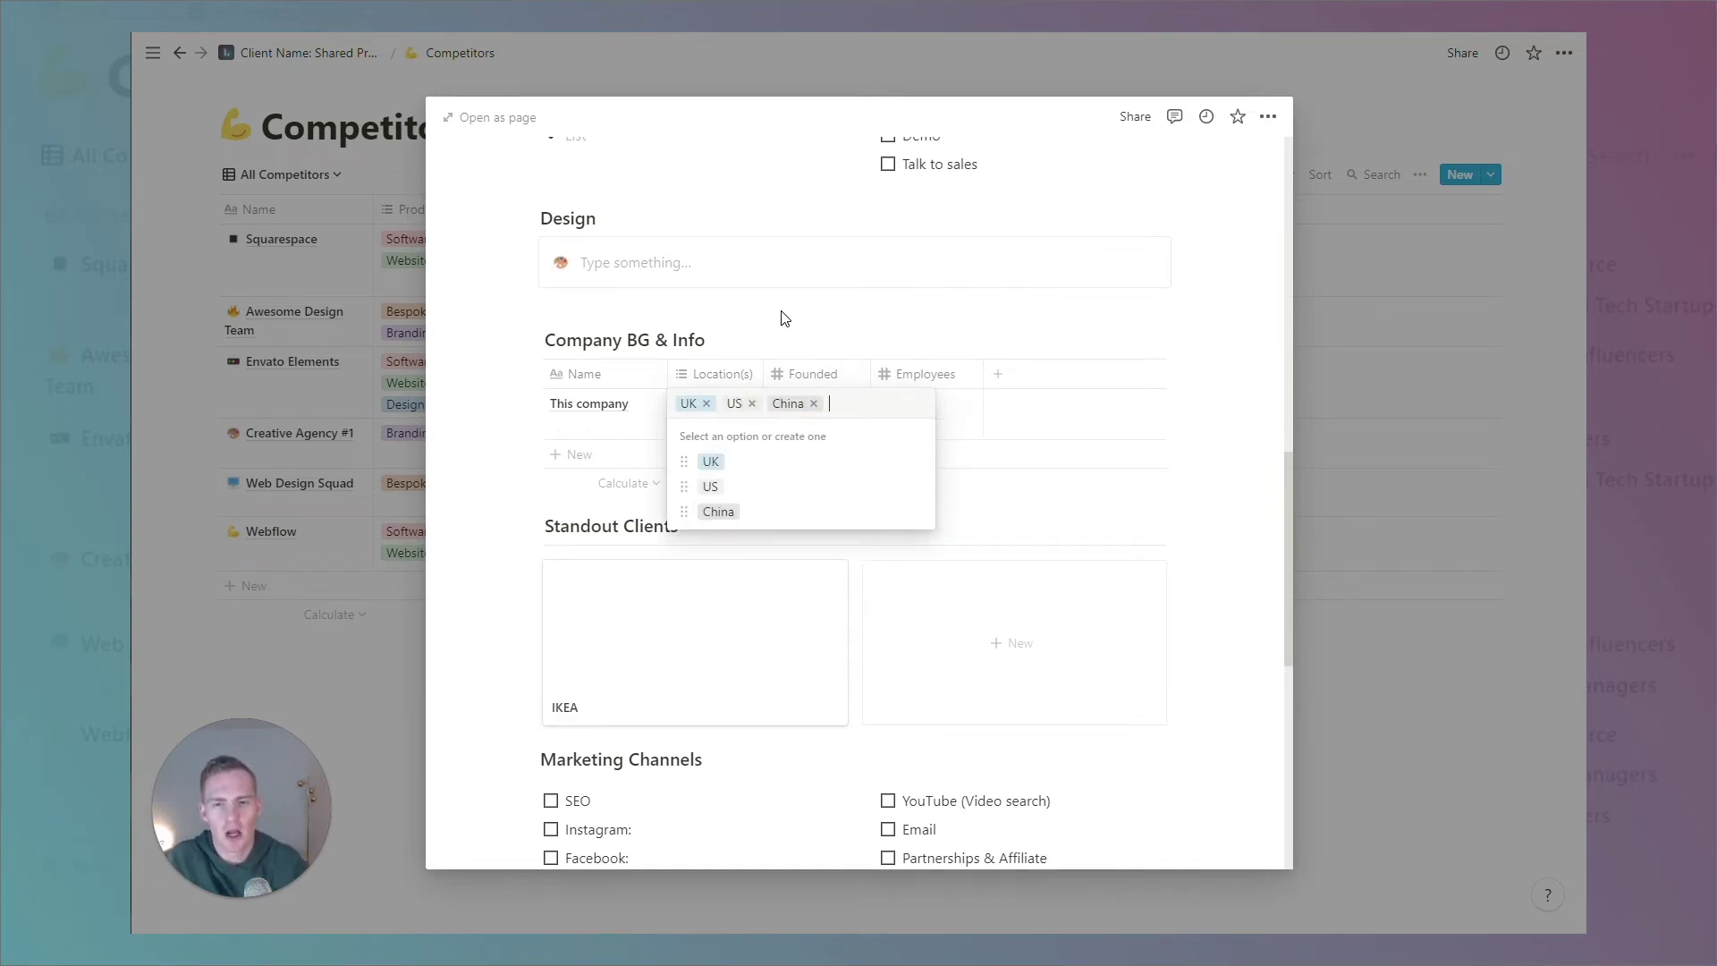
key("Escape")
Enter Founded year 2015 and Employees count 150.
left_click(816, 403)
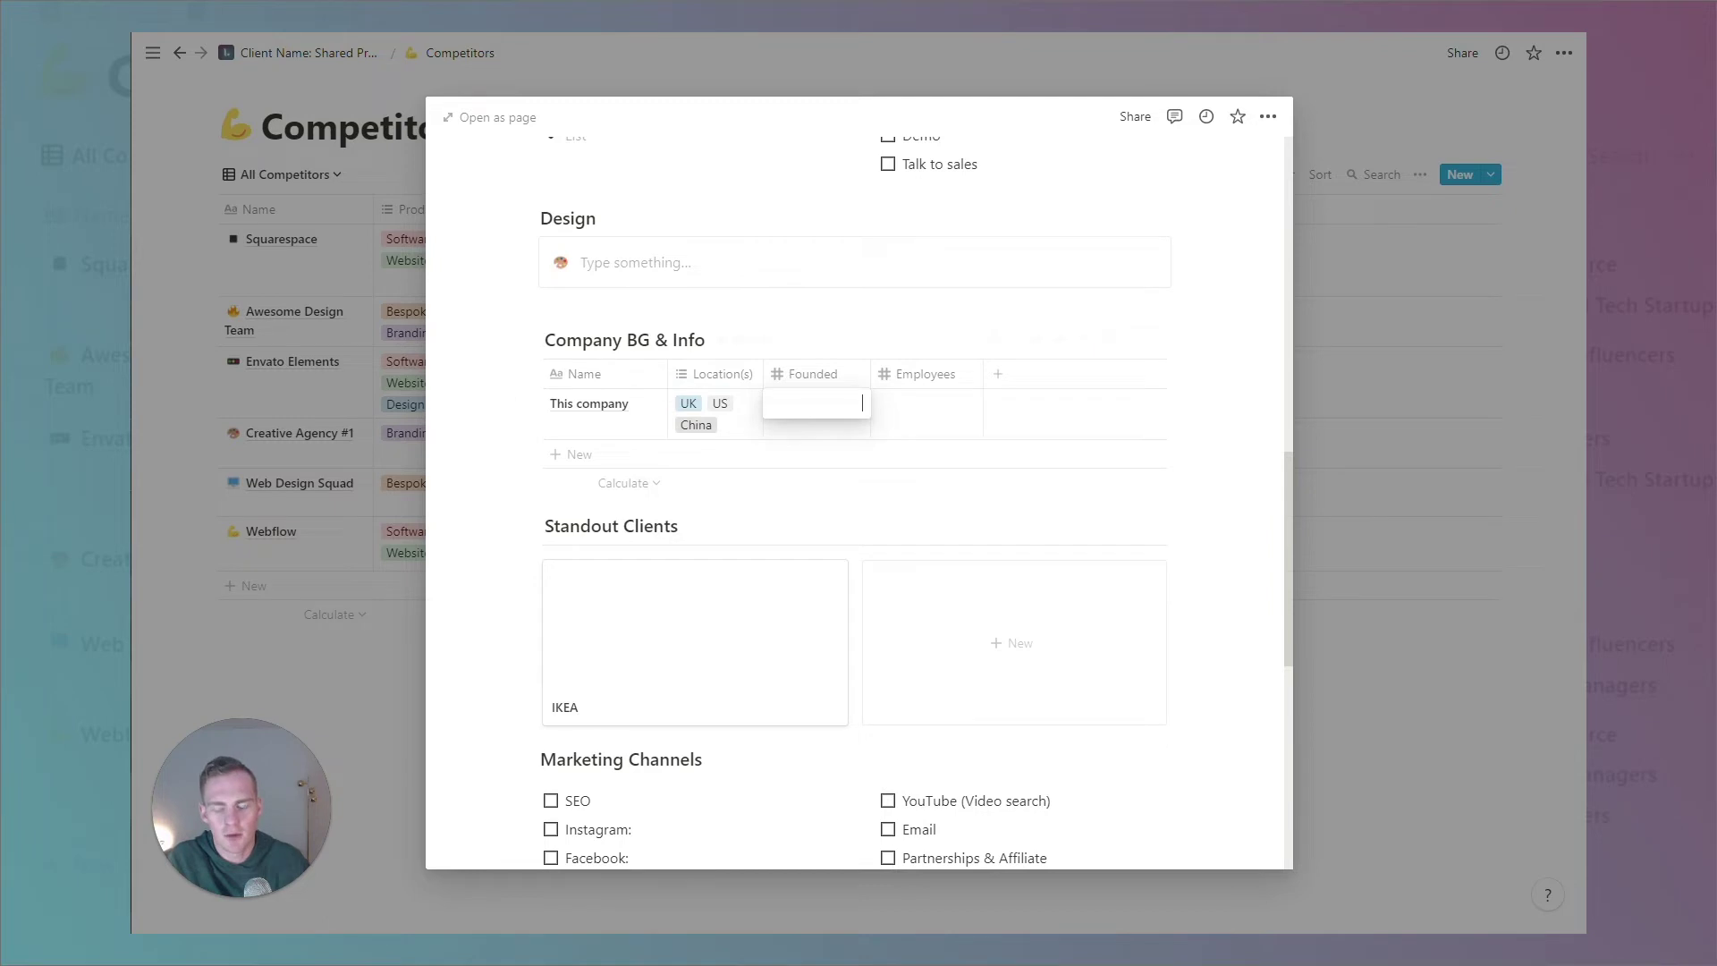
key("Escape")
key("Return")
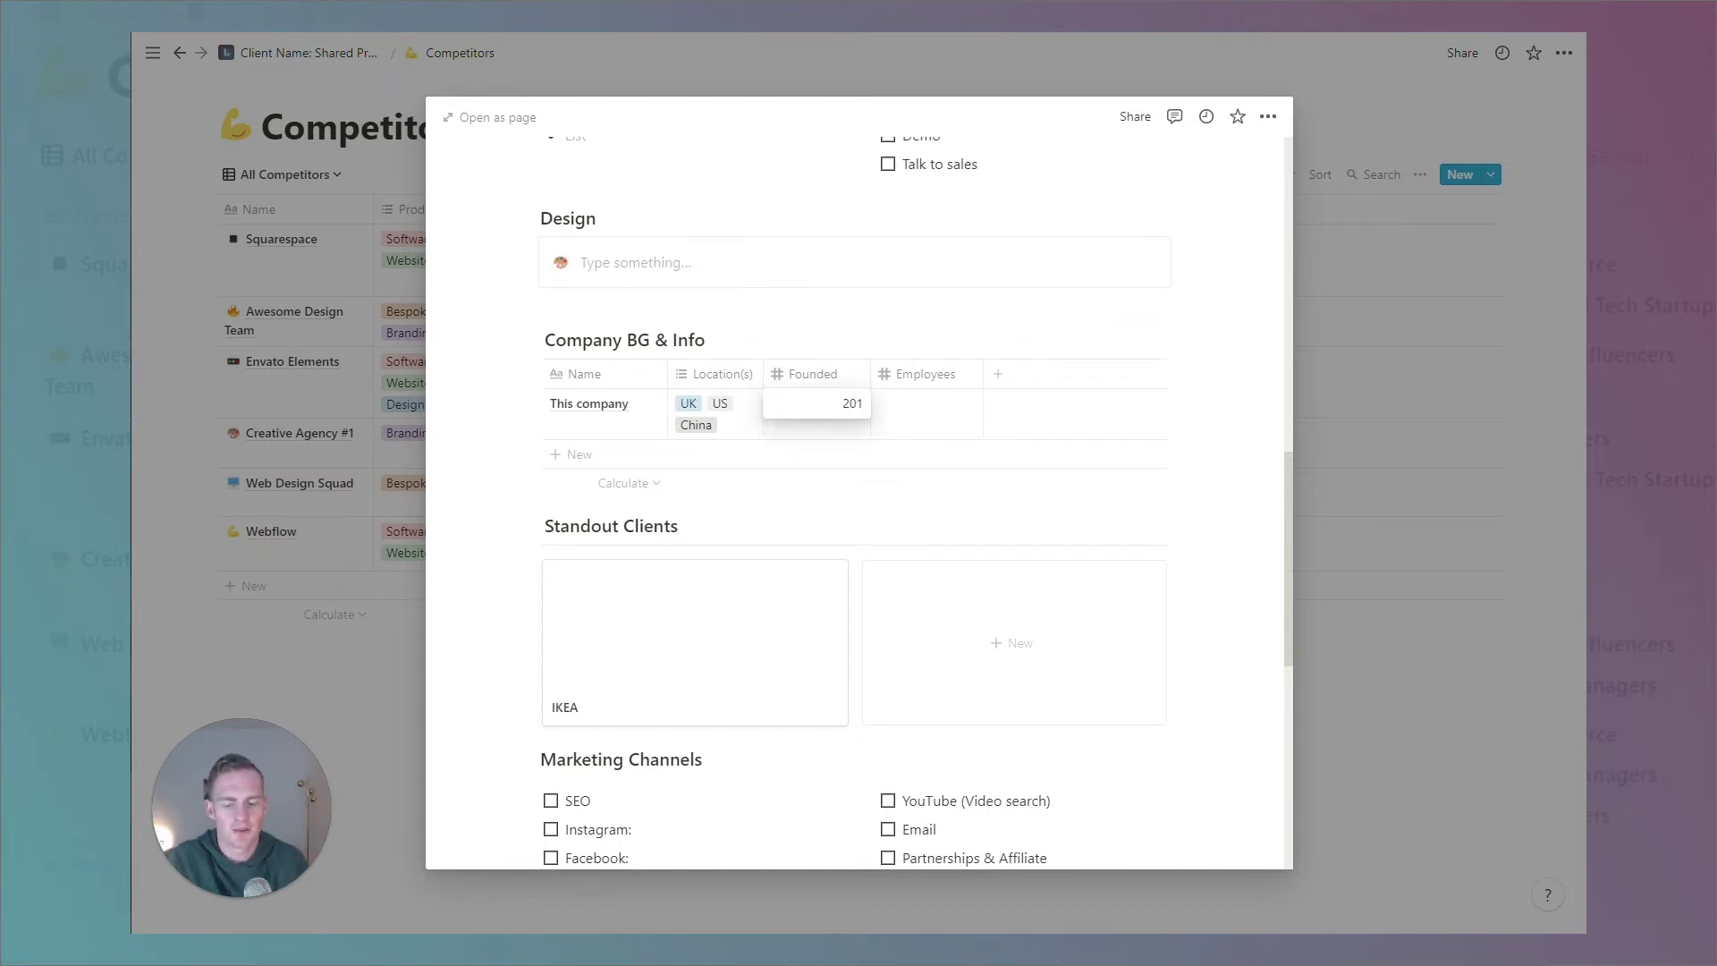
key("Escape")
left_click(924, 421)
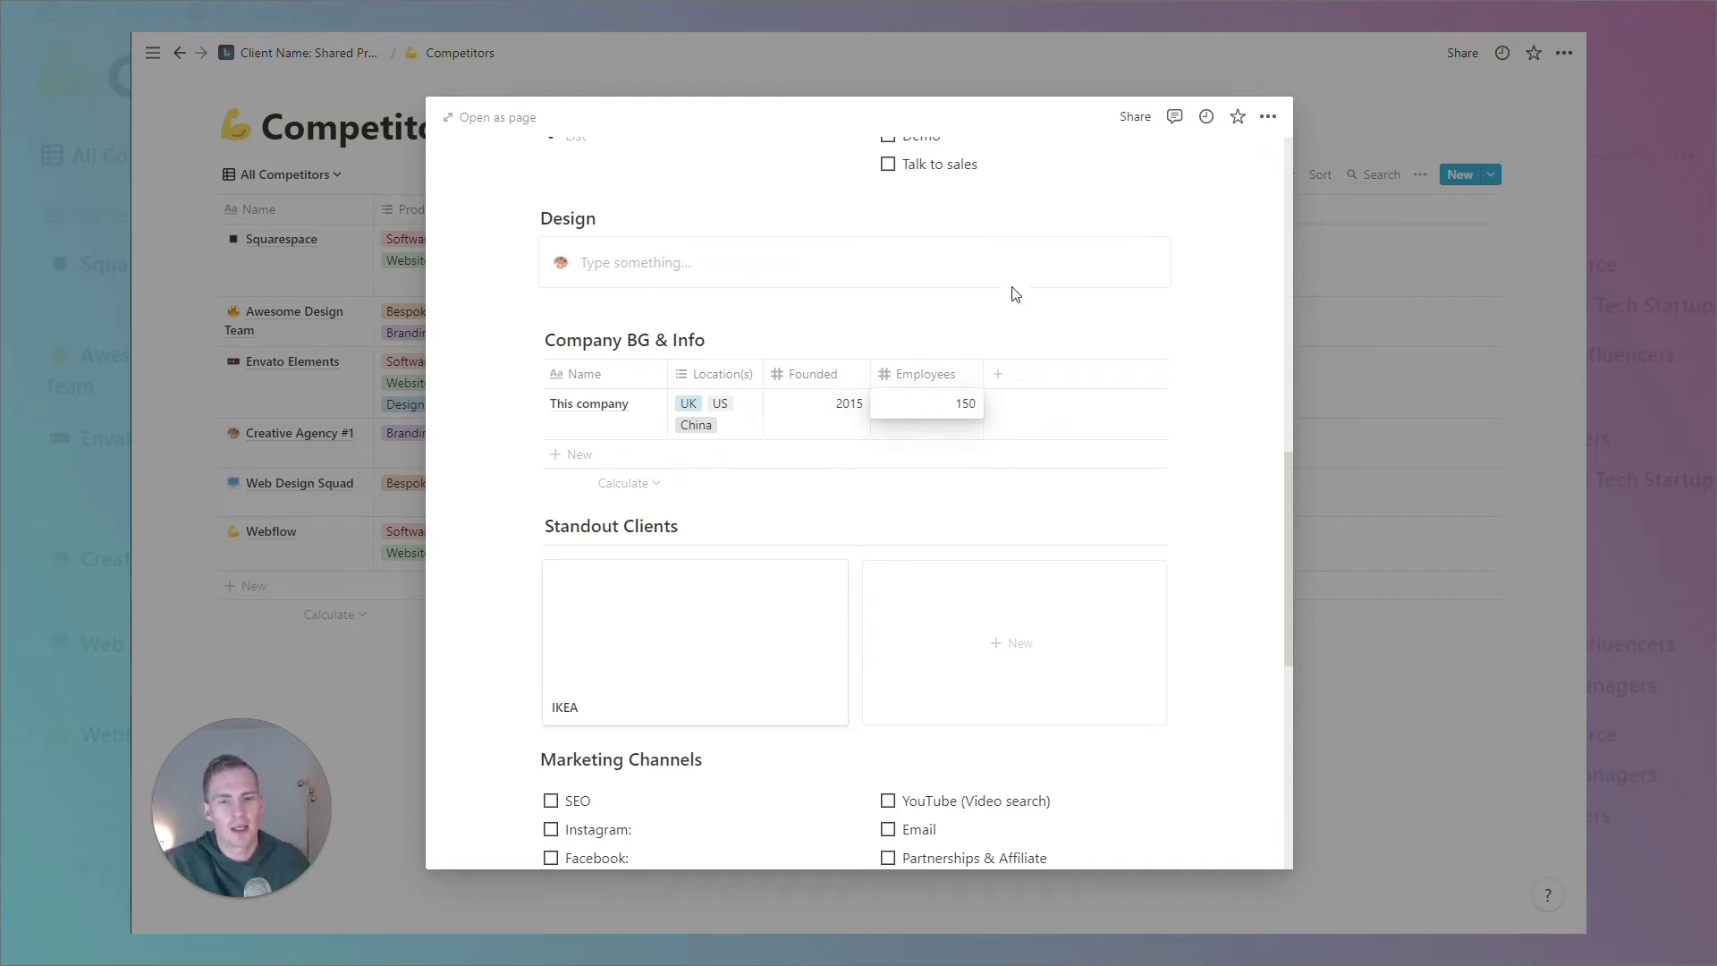
key("Escape")
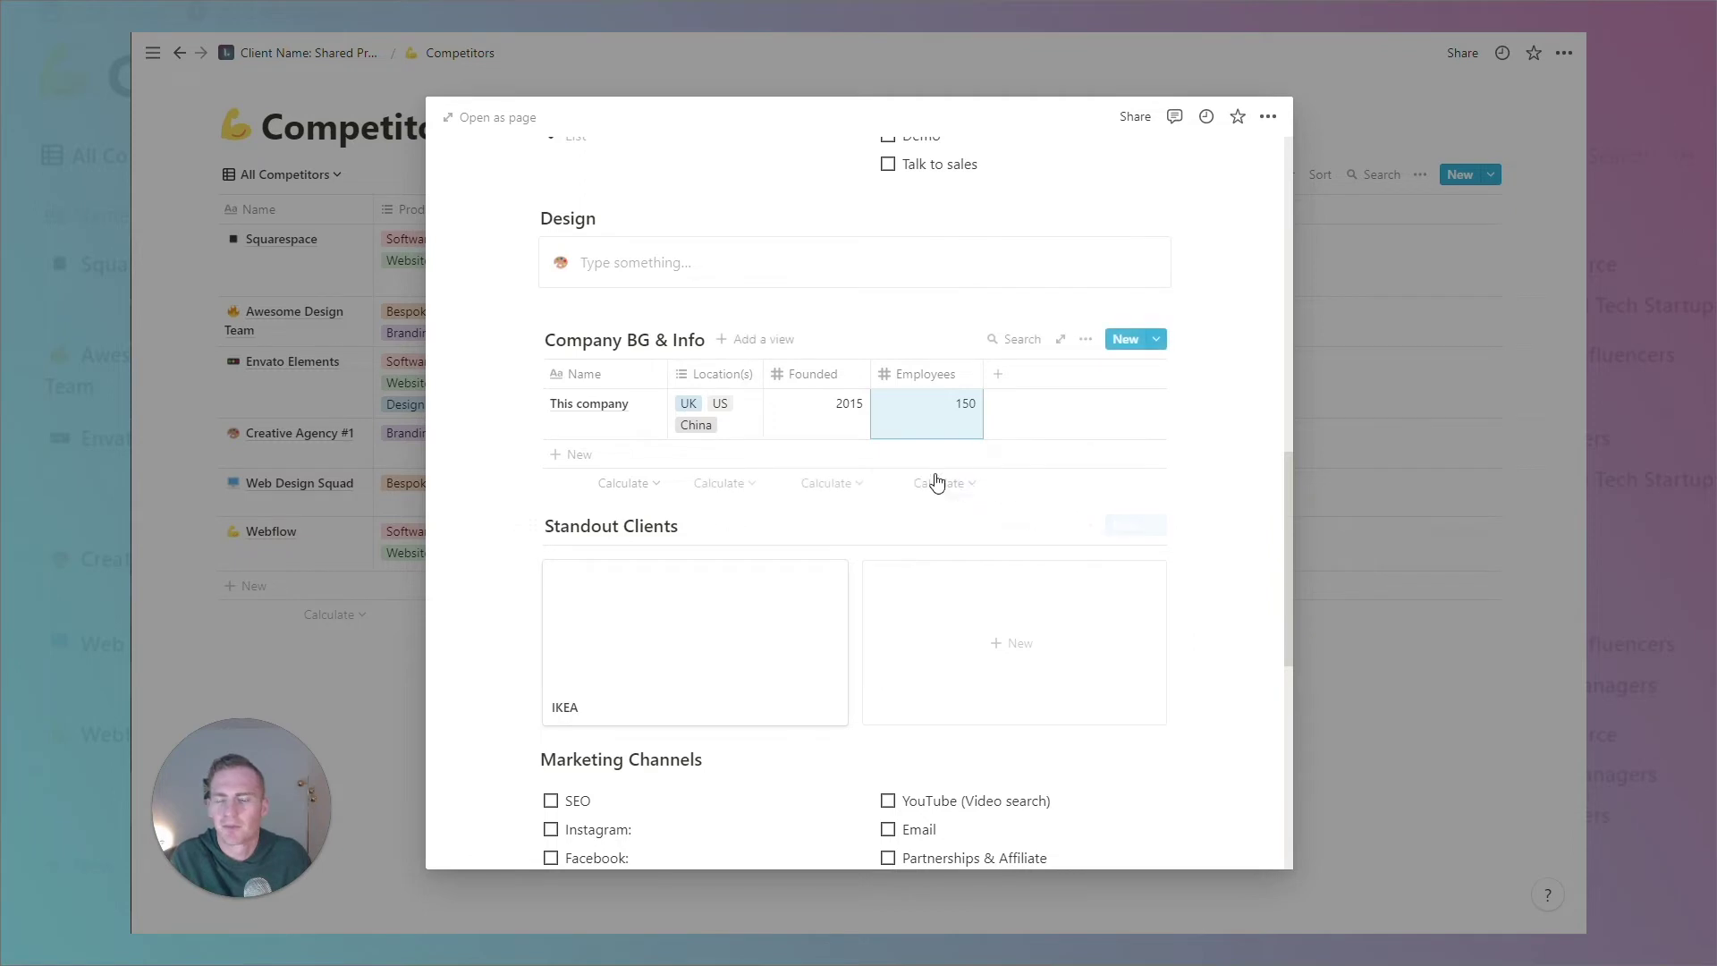
scroll(984, 479, "down", 2)
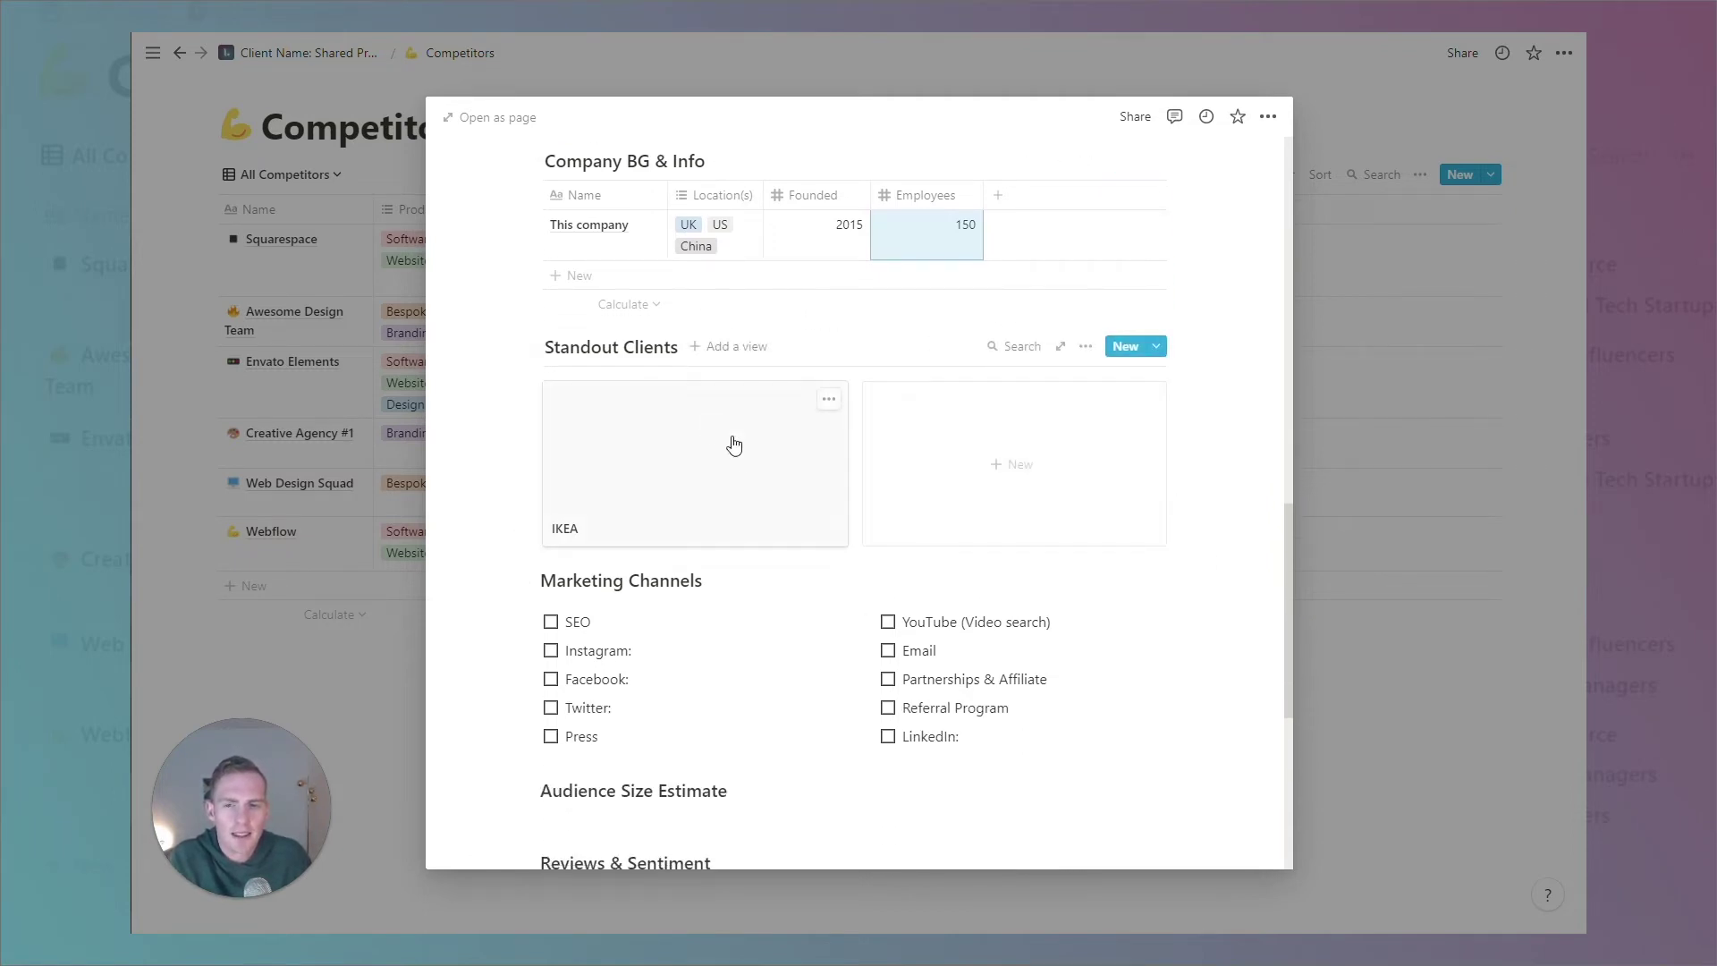
scroll(980, 461, "down", 1)
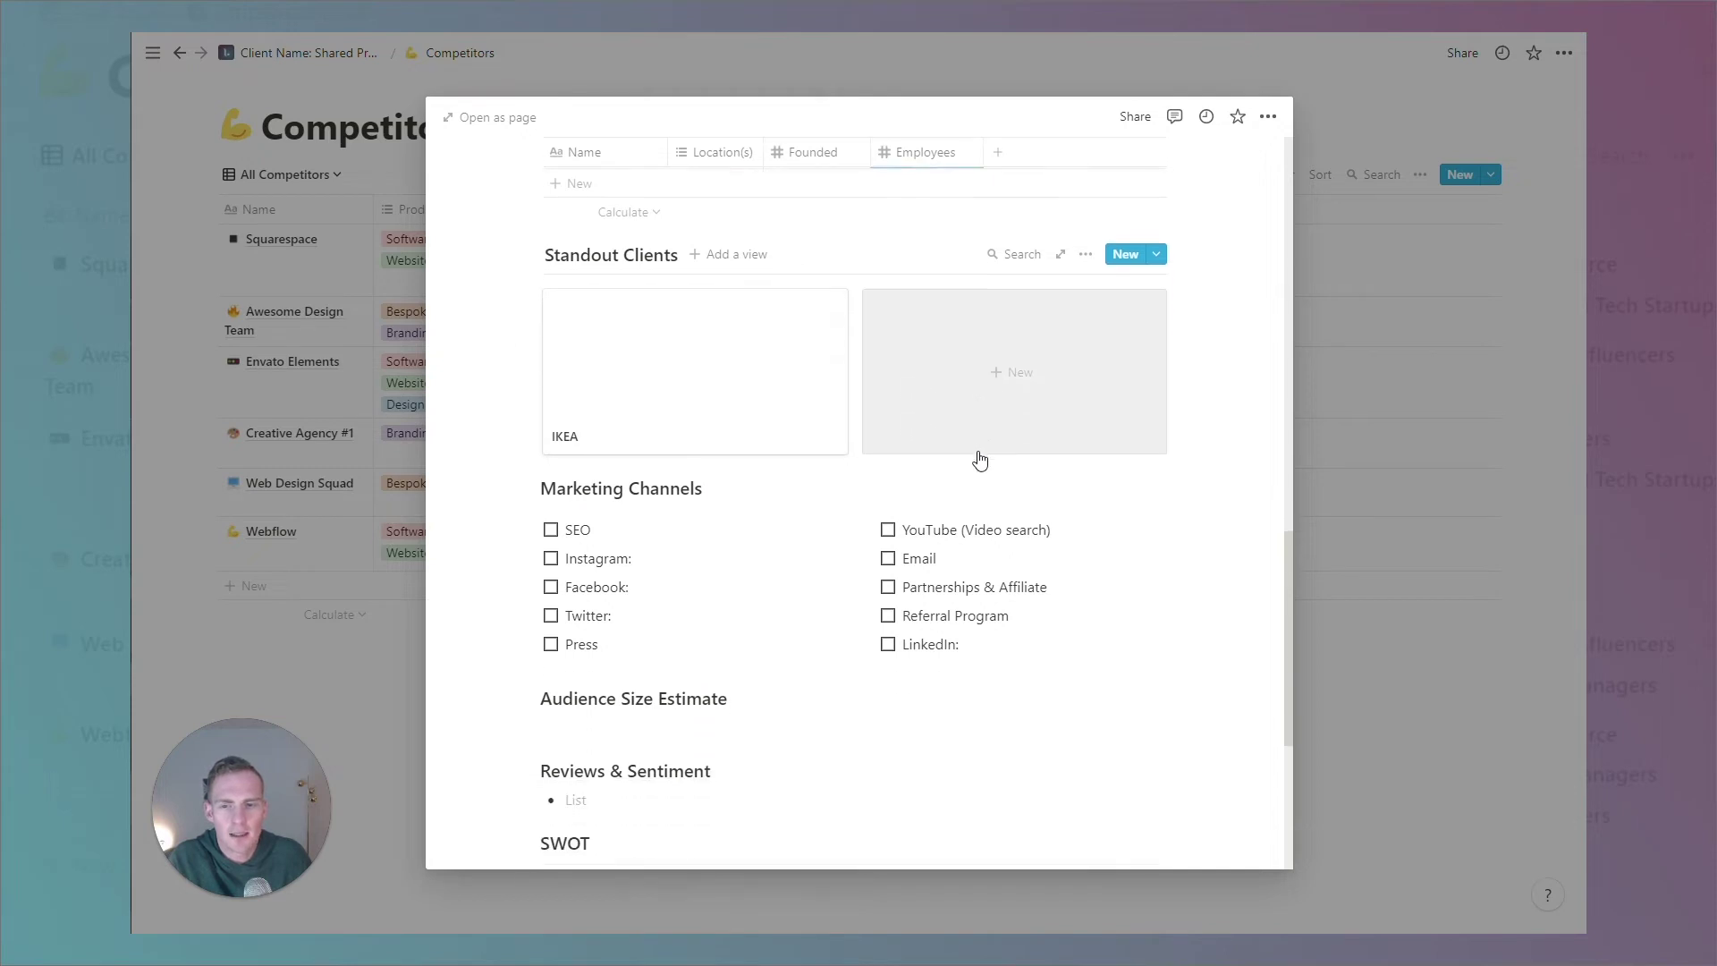
scroll(981, 460, "down", 2)
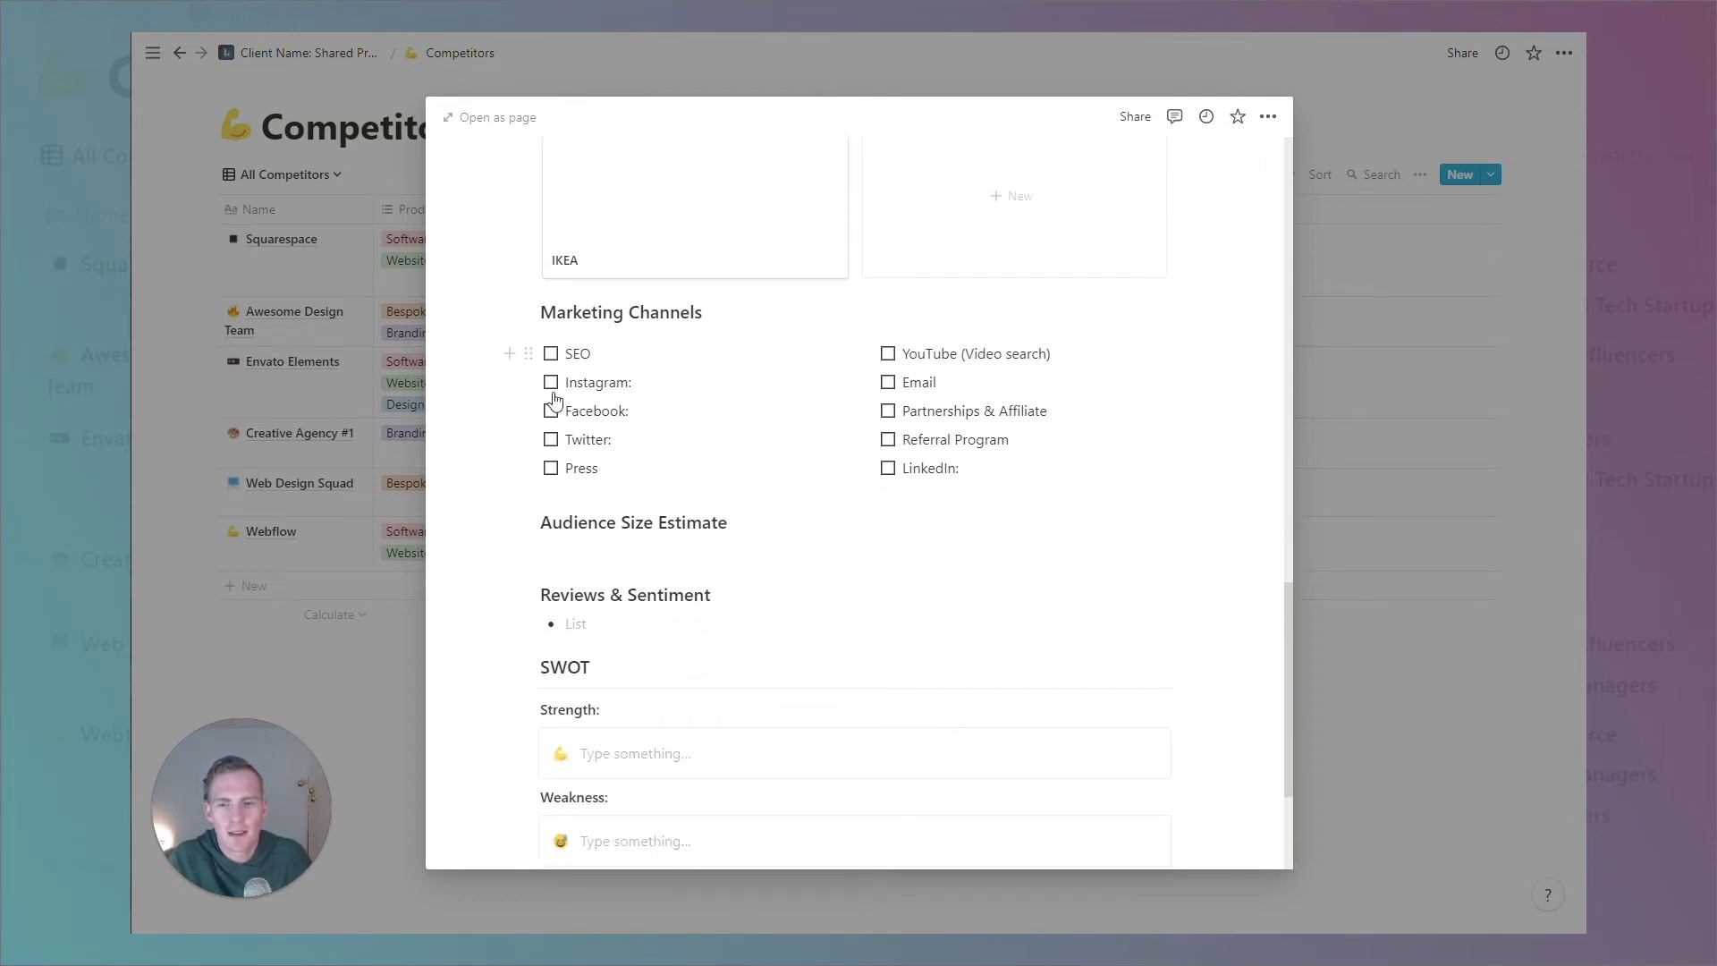
scroll(890, 434, "down", 2)
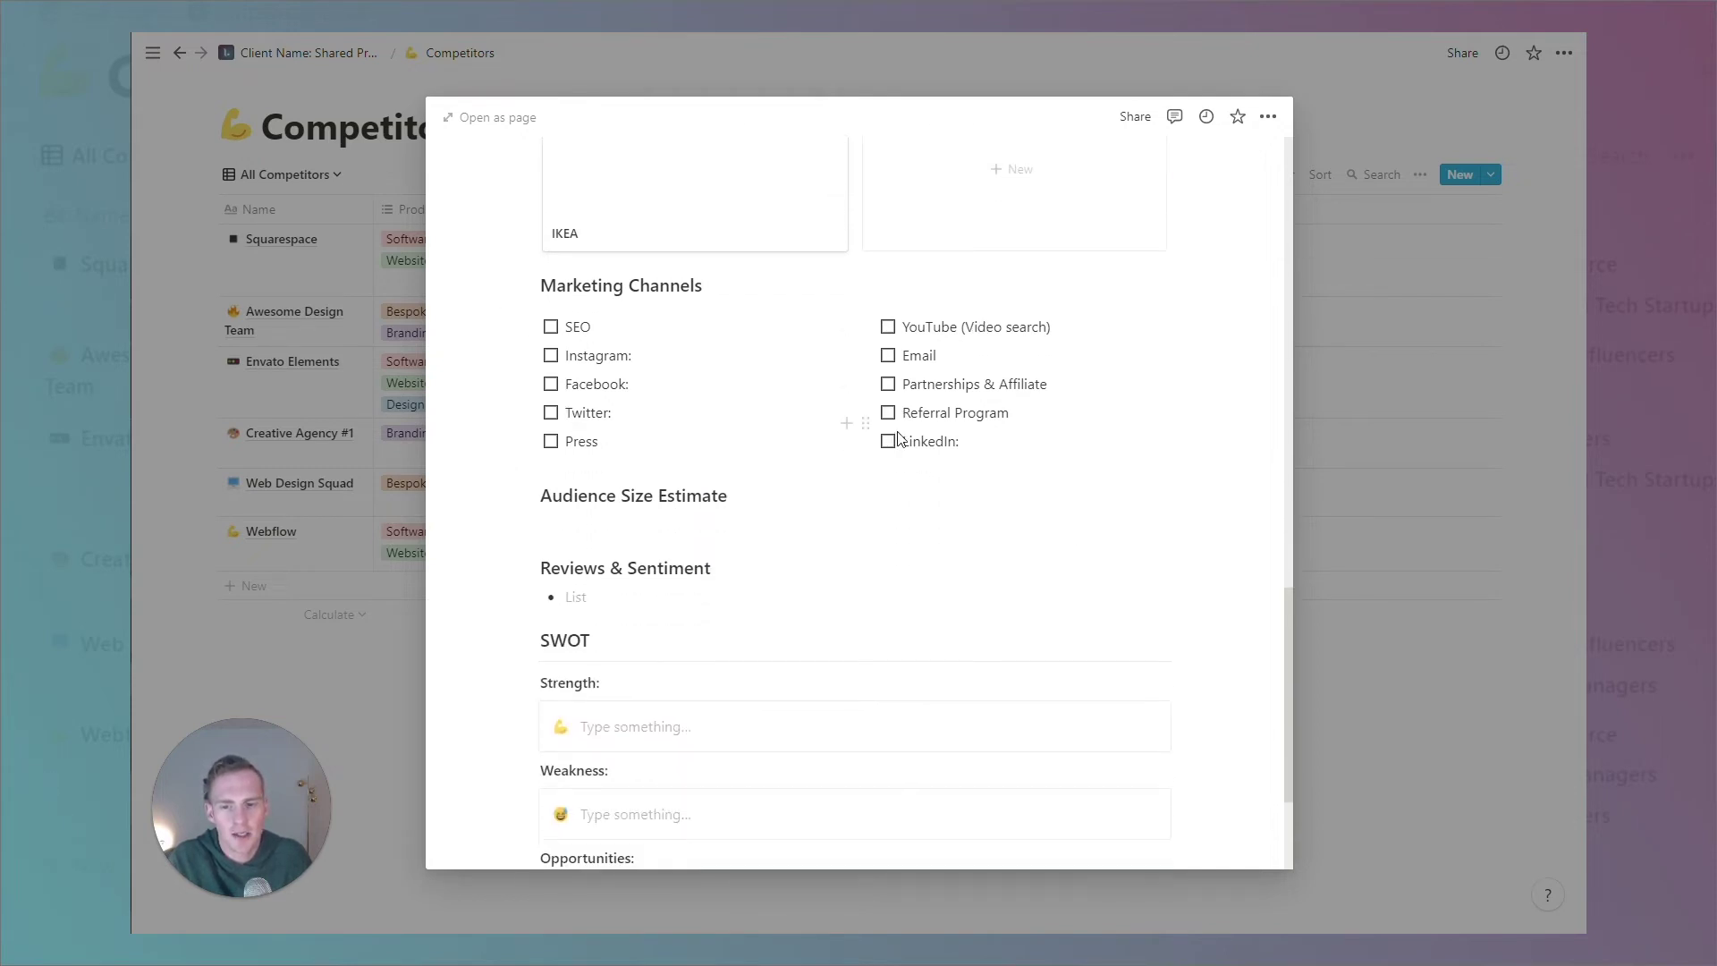
scroll(727, 398, "up", 10)
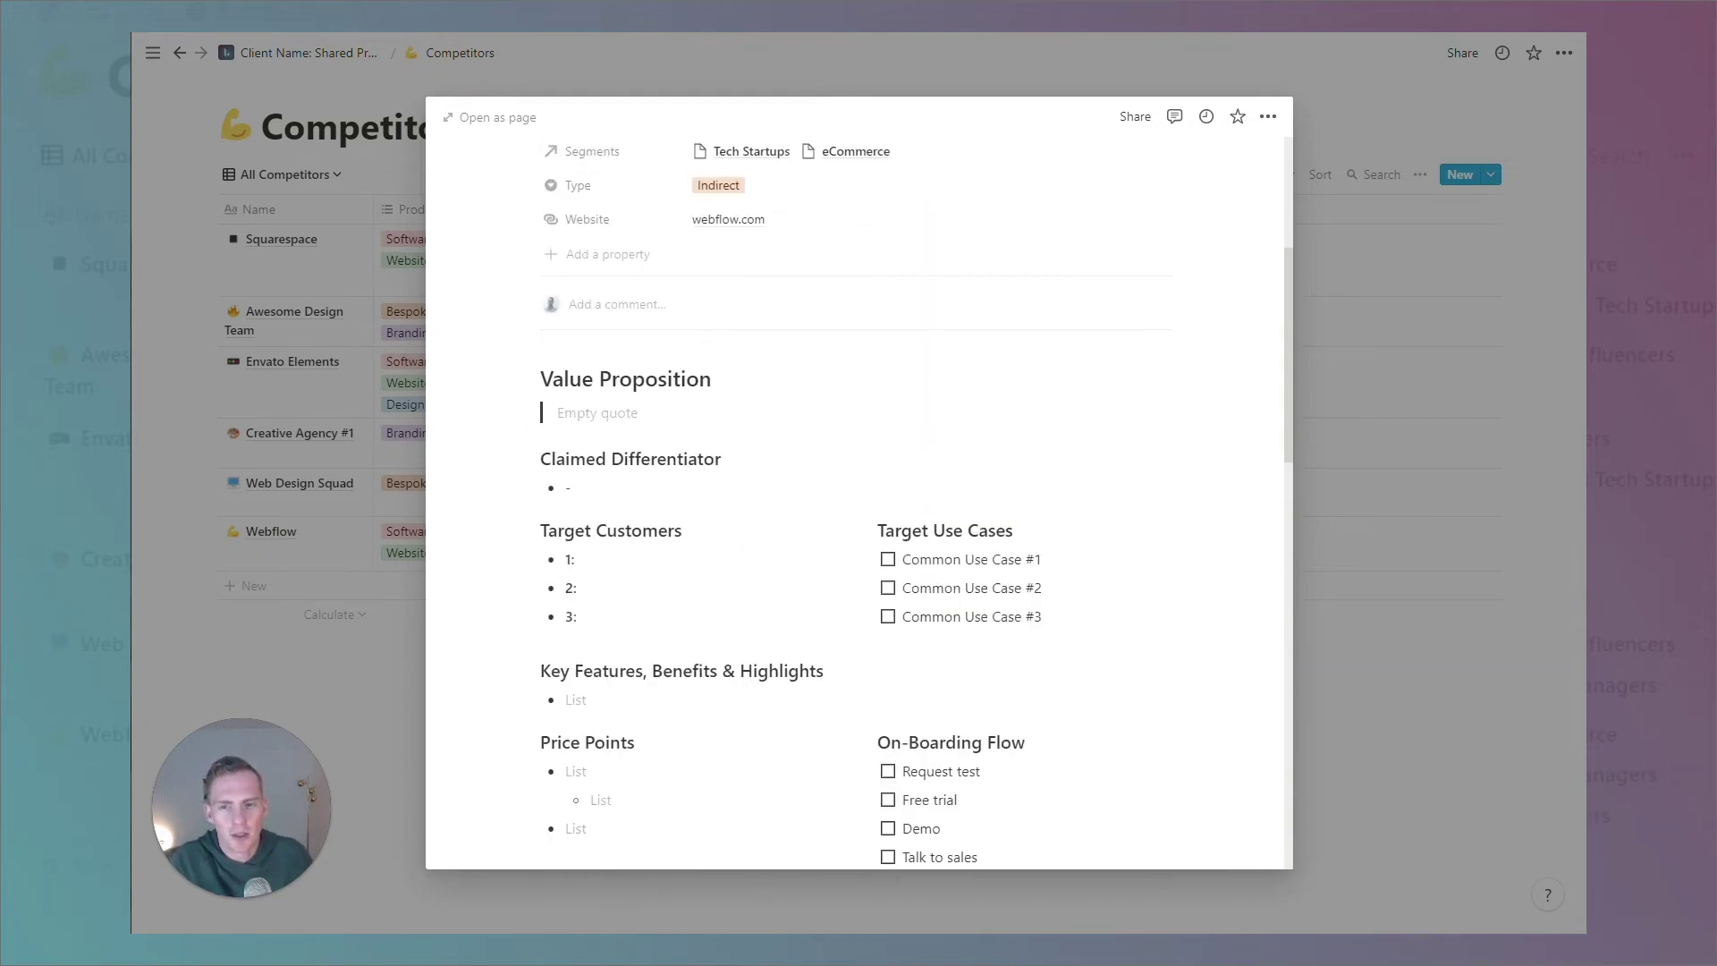
scroll(707, 393, "up", 5)
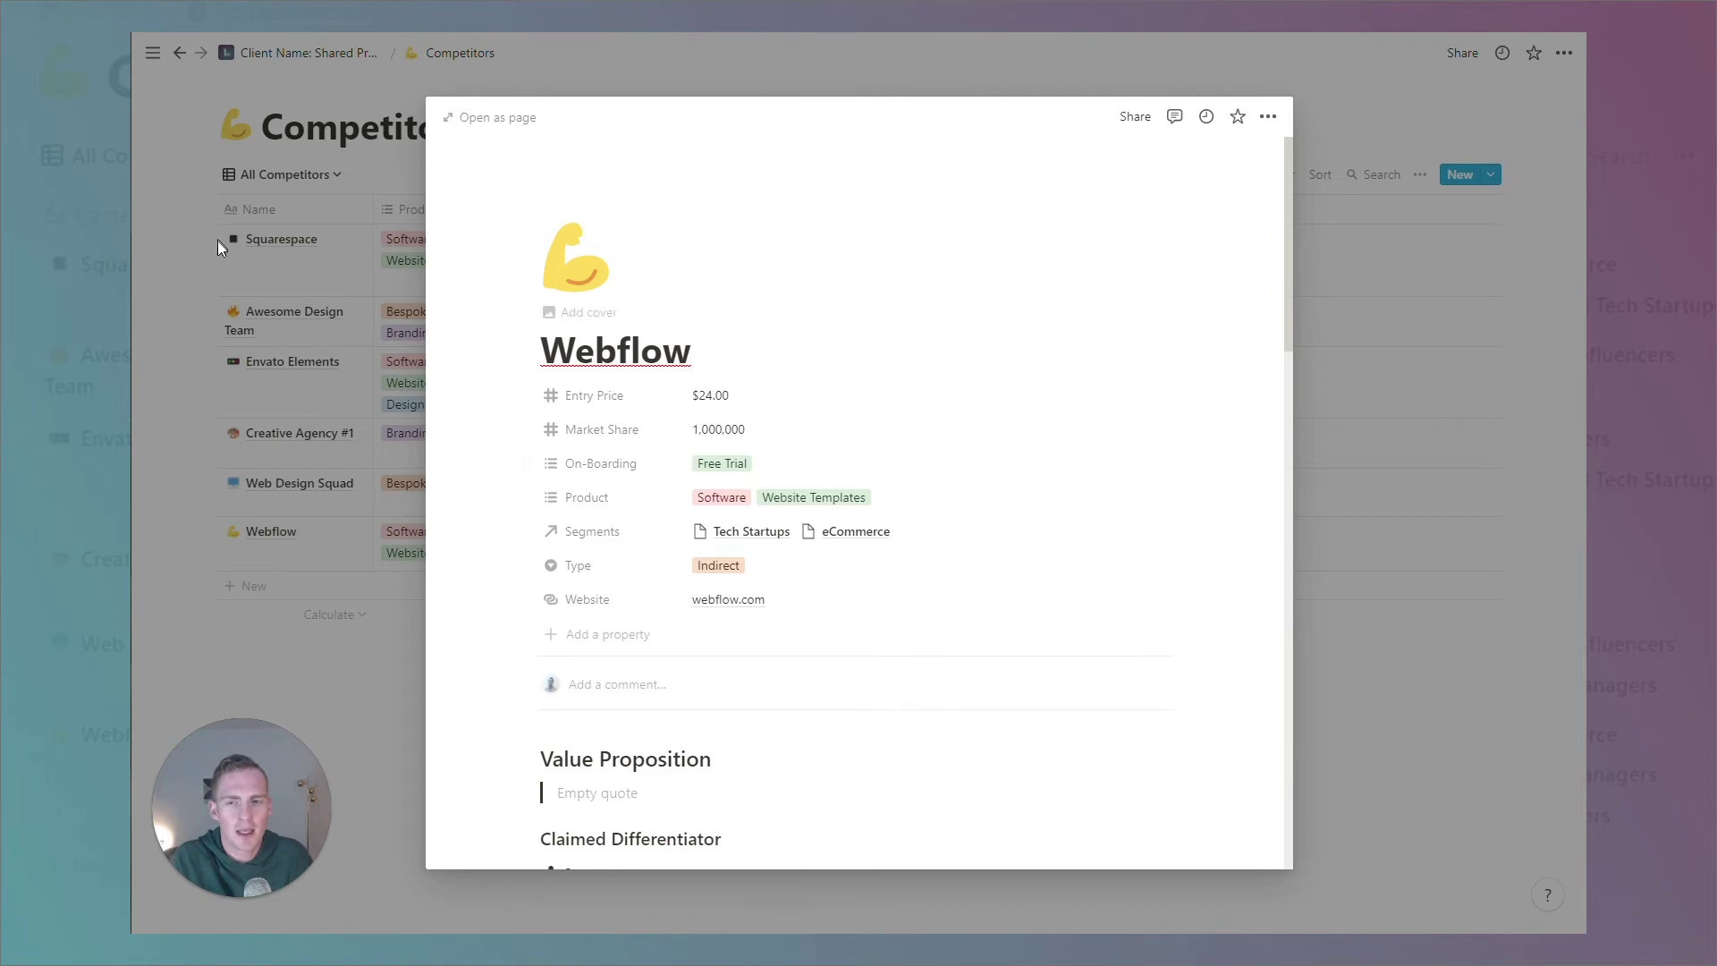
scroll(809, 420, "down", 15)
scroll(803, 405, "down", 3)
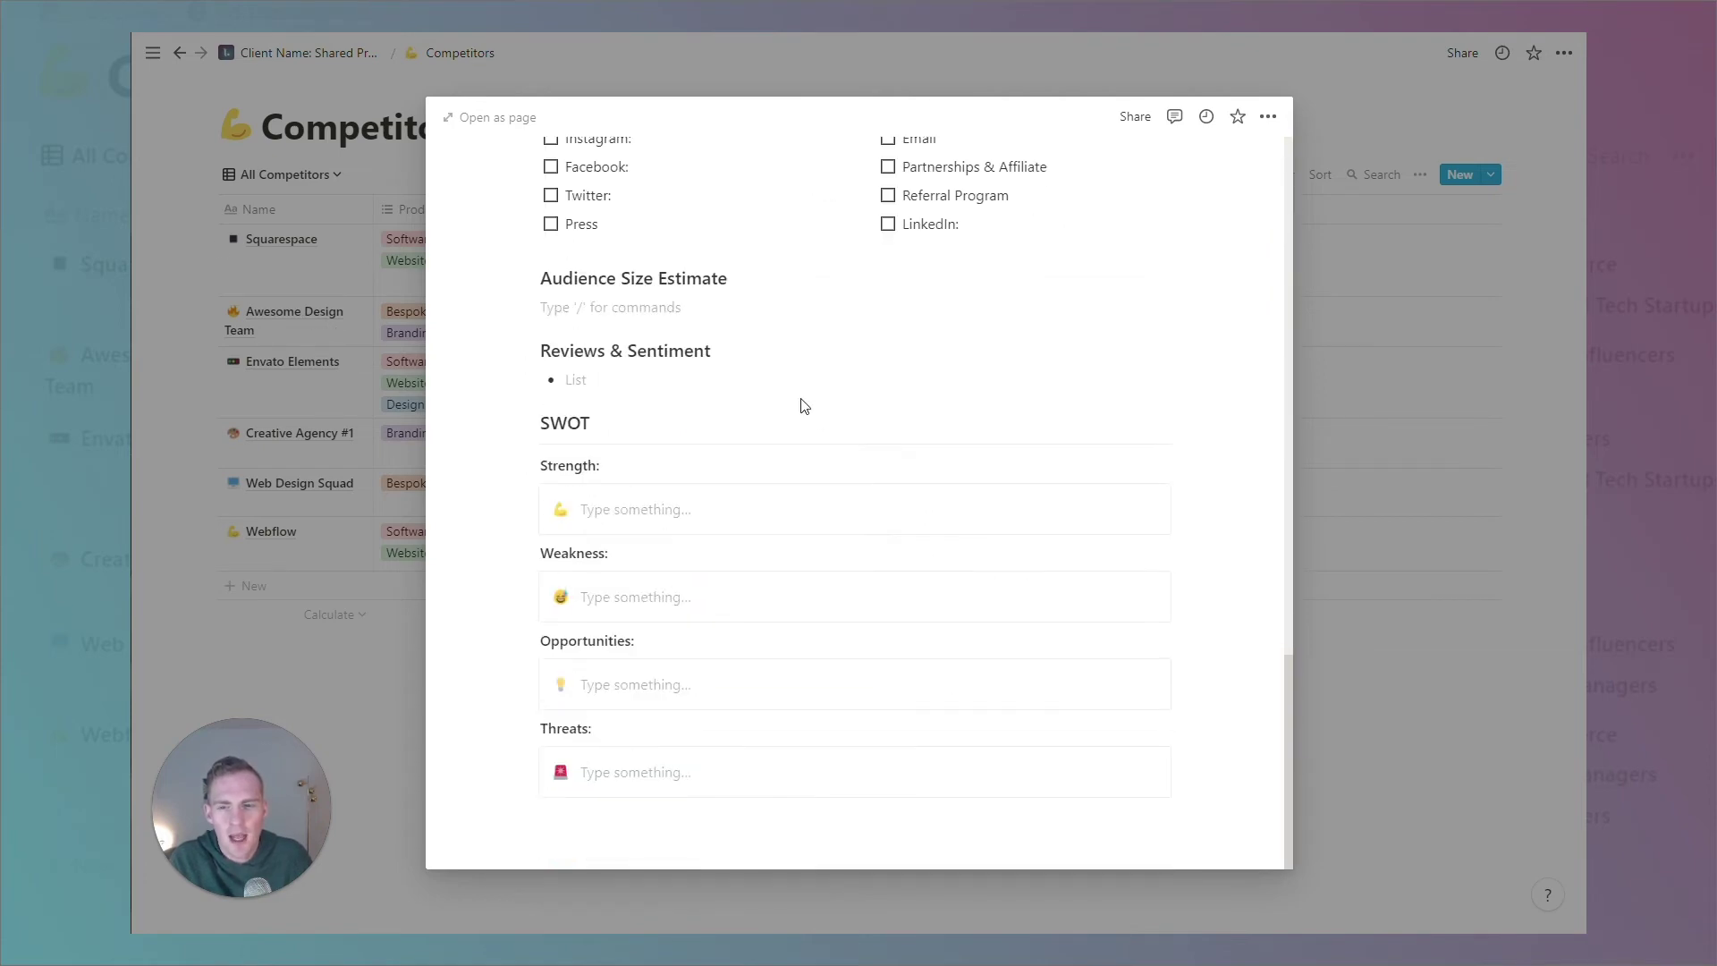
key("Down")
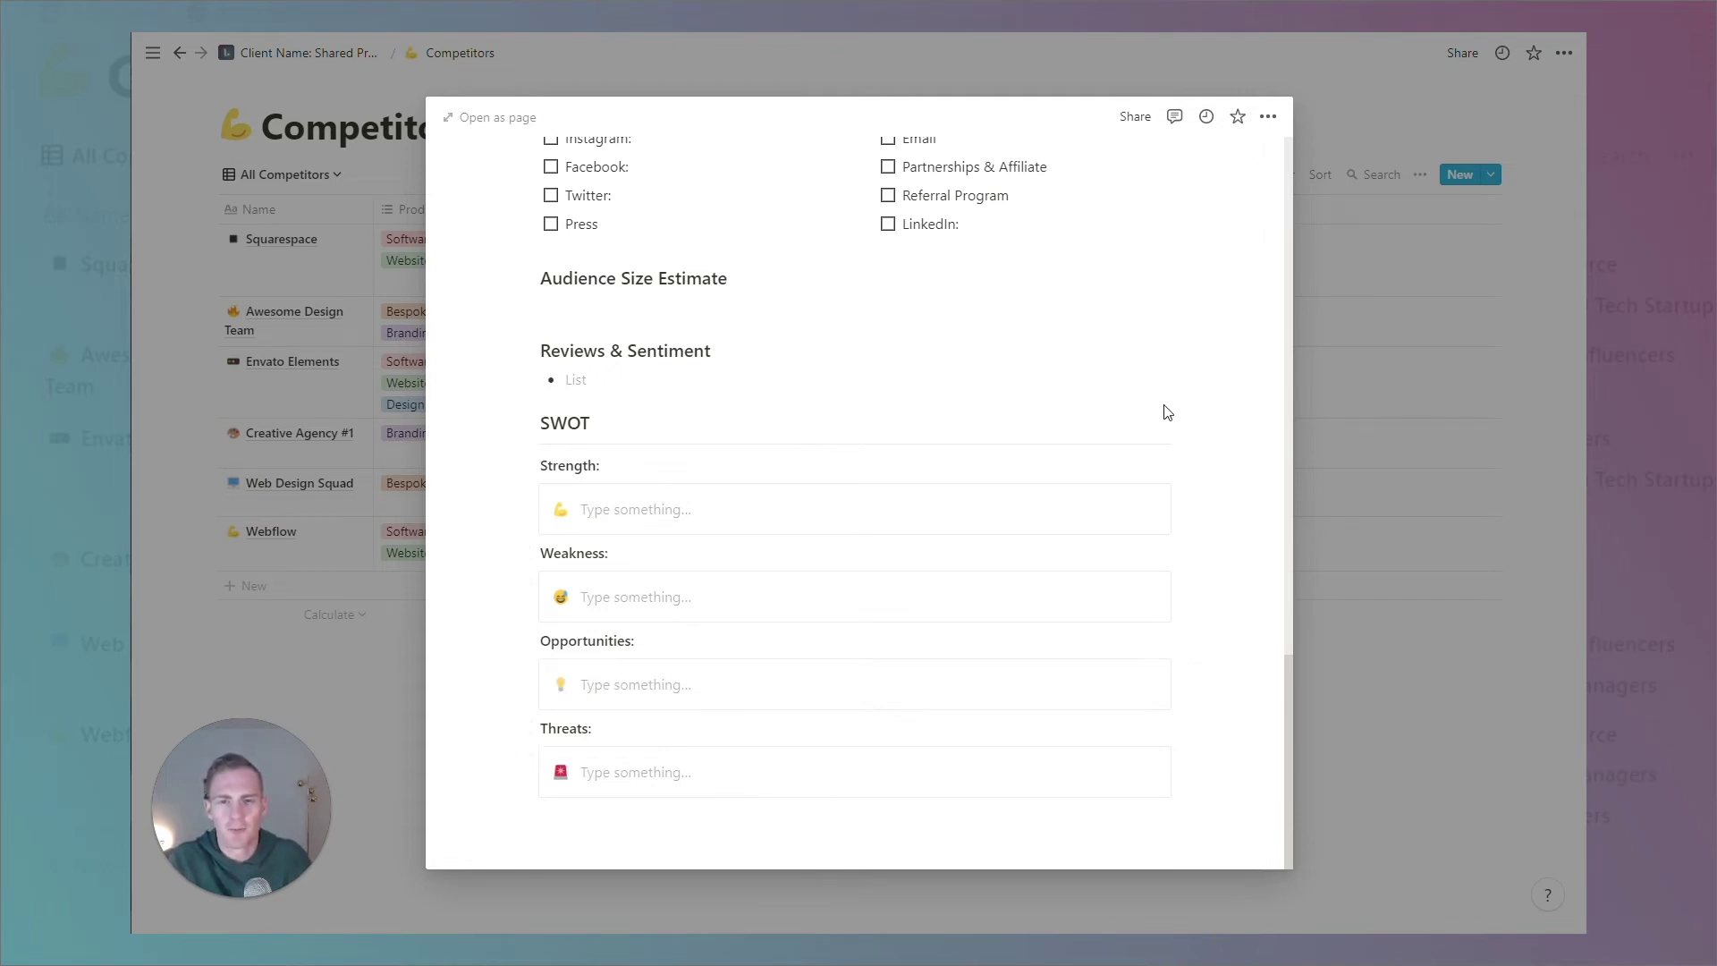
scroll(1167, 412, "up", 5)
scroll(1171, 408, "up", 12)
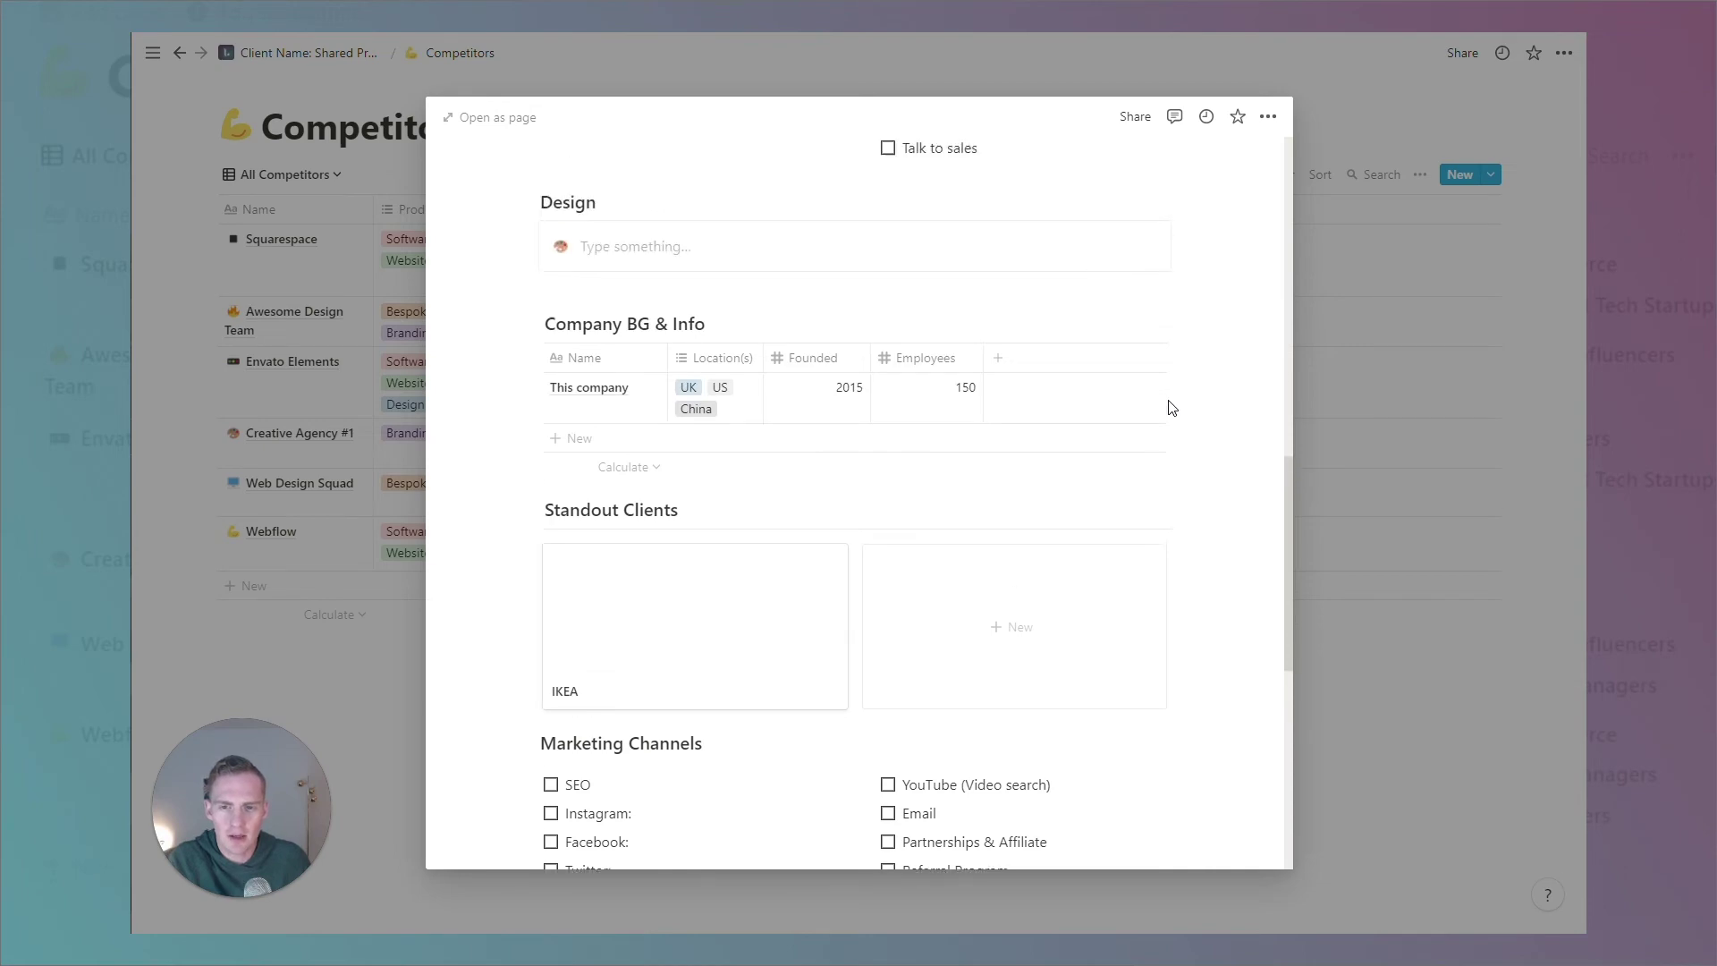
scroll(1169, 402, "up", 4)
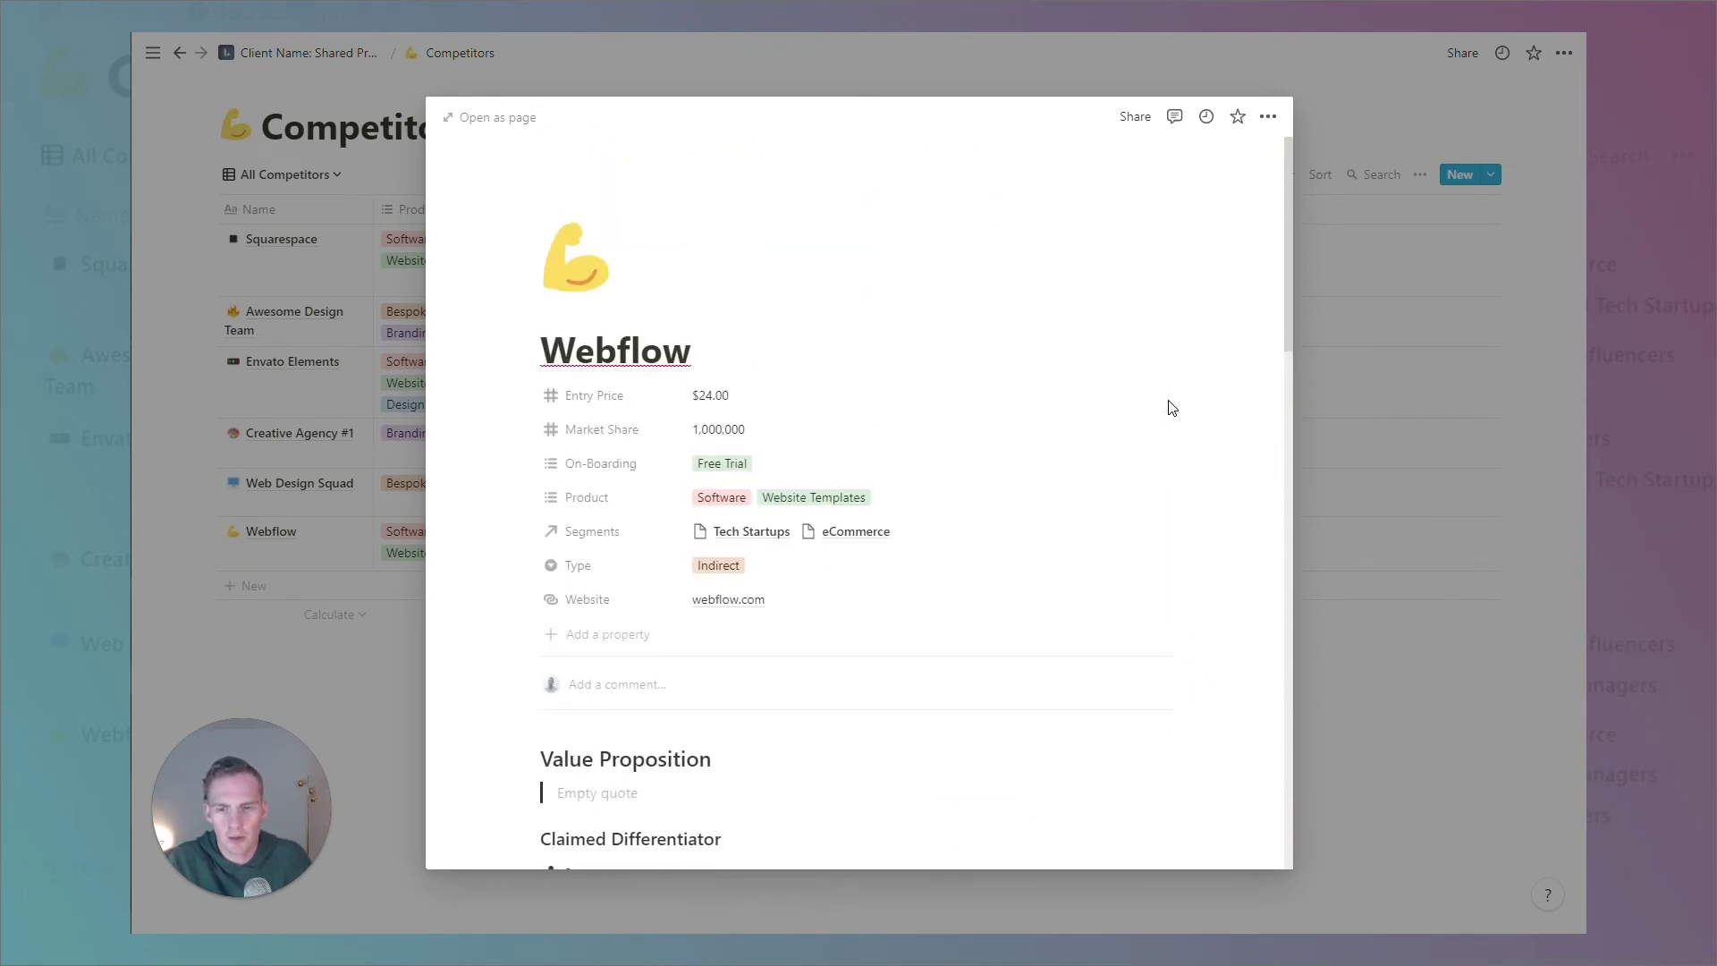
scroll(820, 575, "down", 4)
scroll(1171, 465, "up", 4)
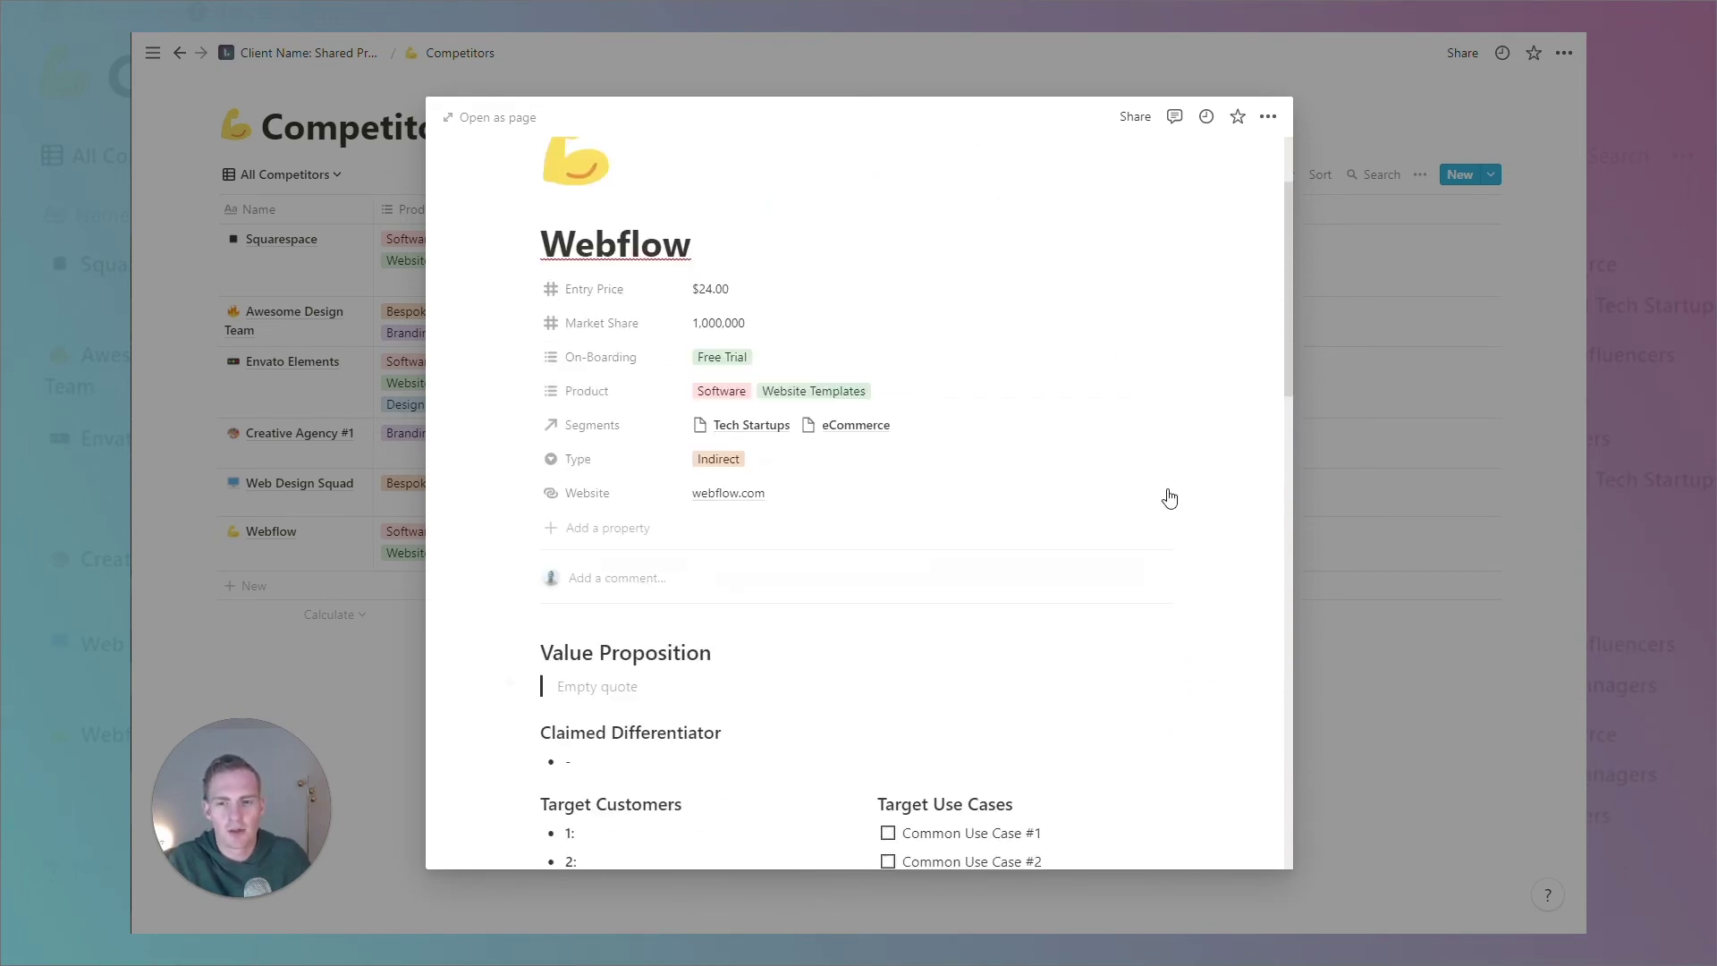
scroll(1158, 498, "down", 9)
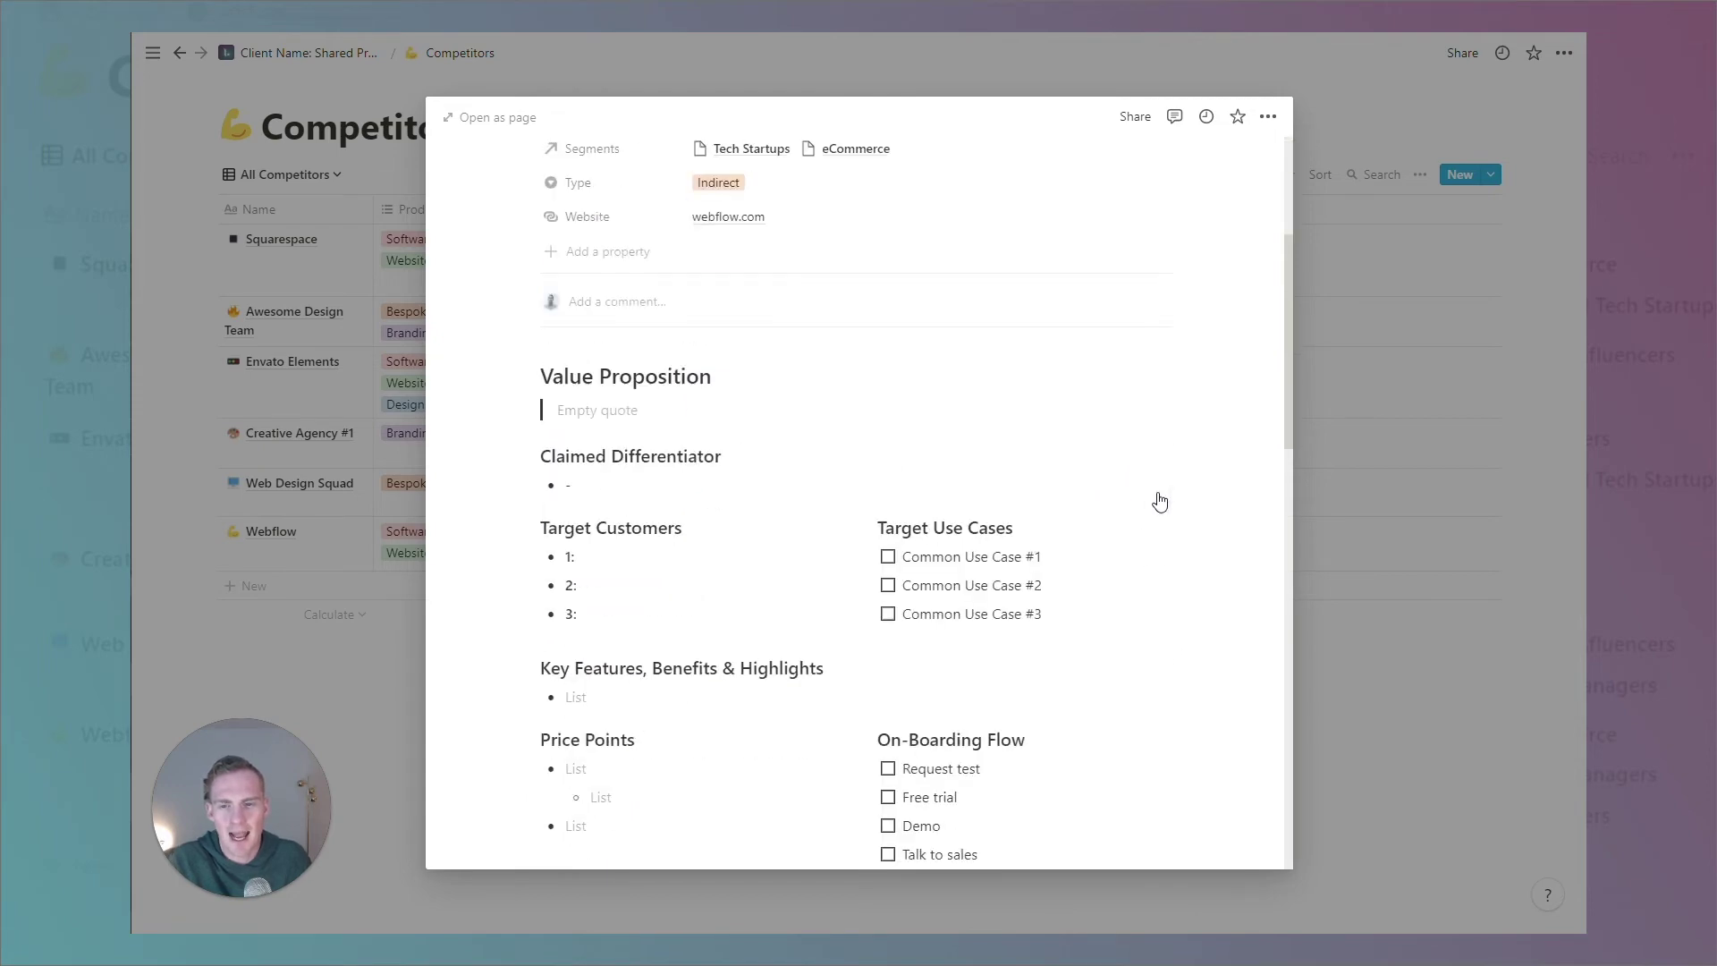
scroll(858, 483, "down", 5)
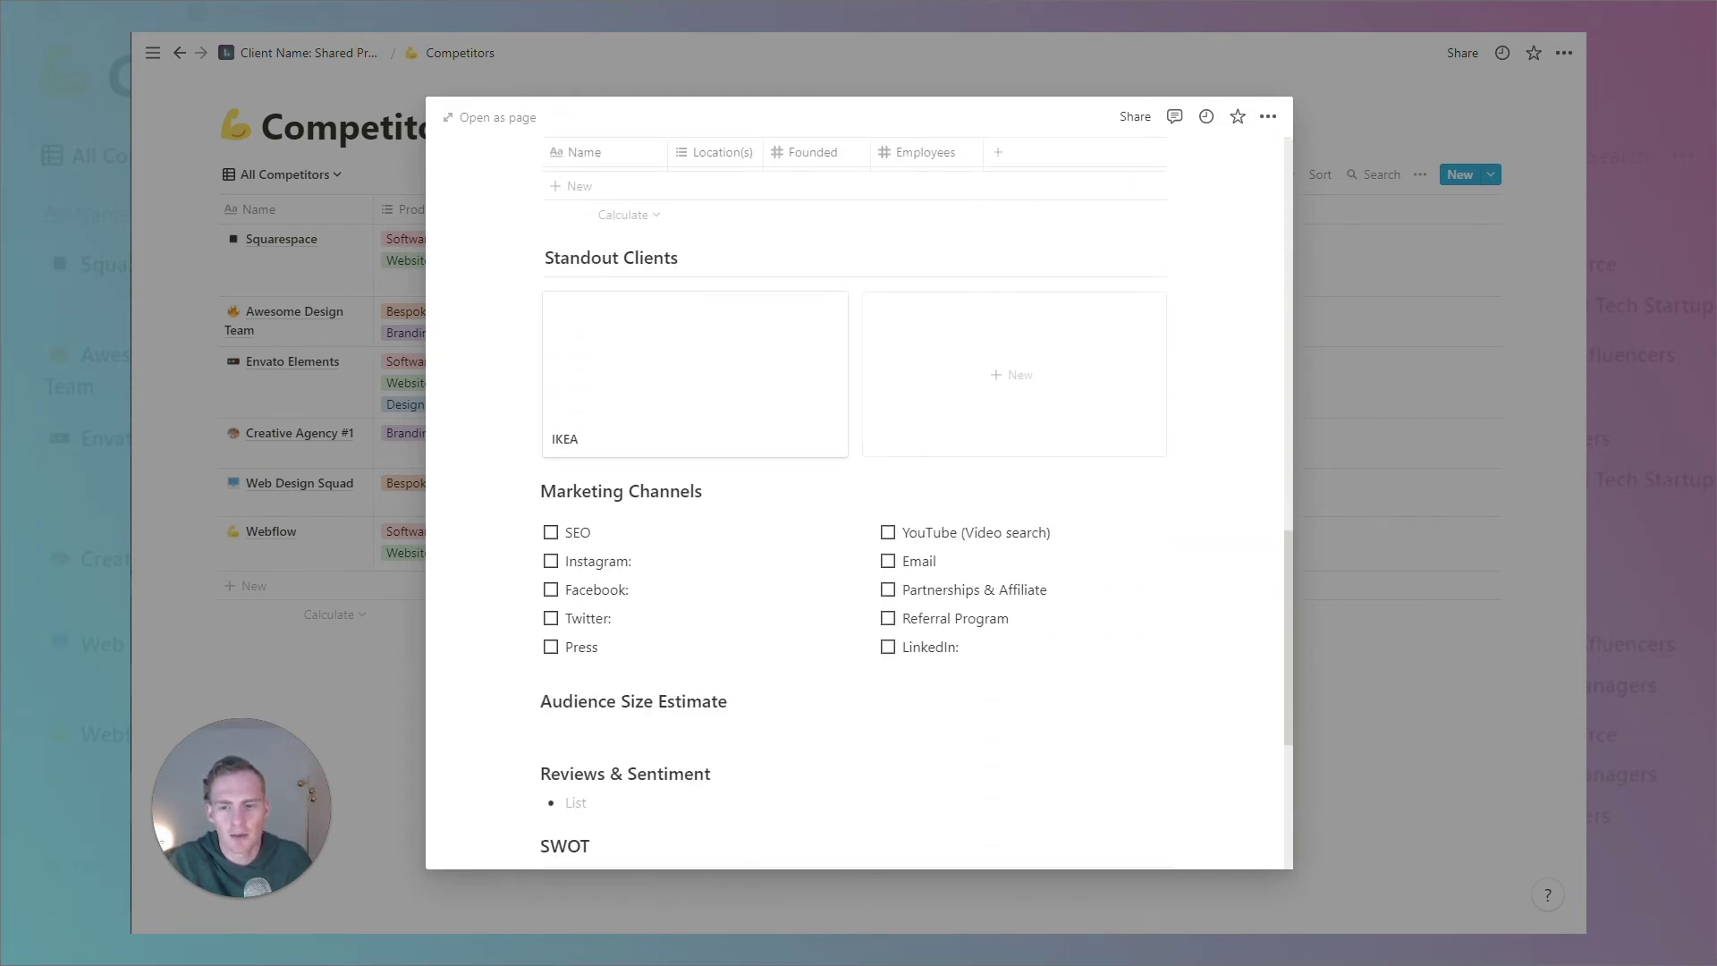
scroll(1173, 537, "down", 5)
scroll(1172, 537, "up", 14)
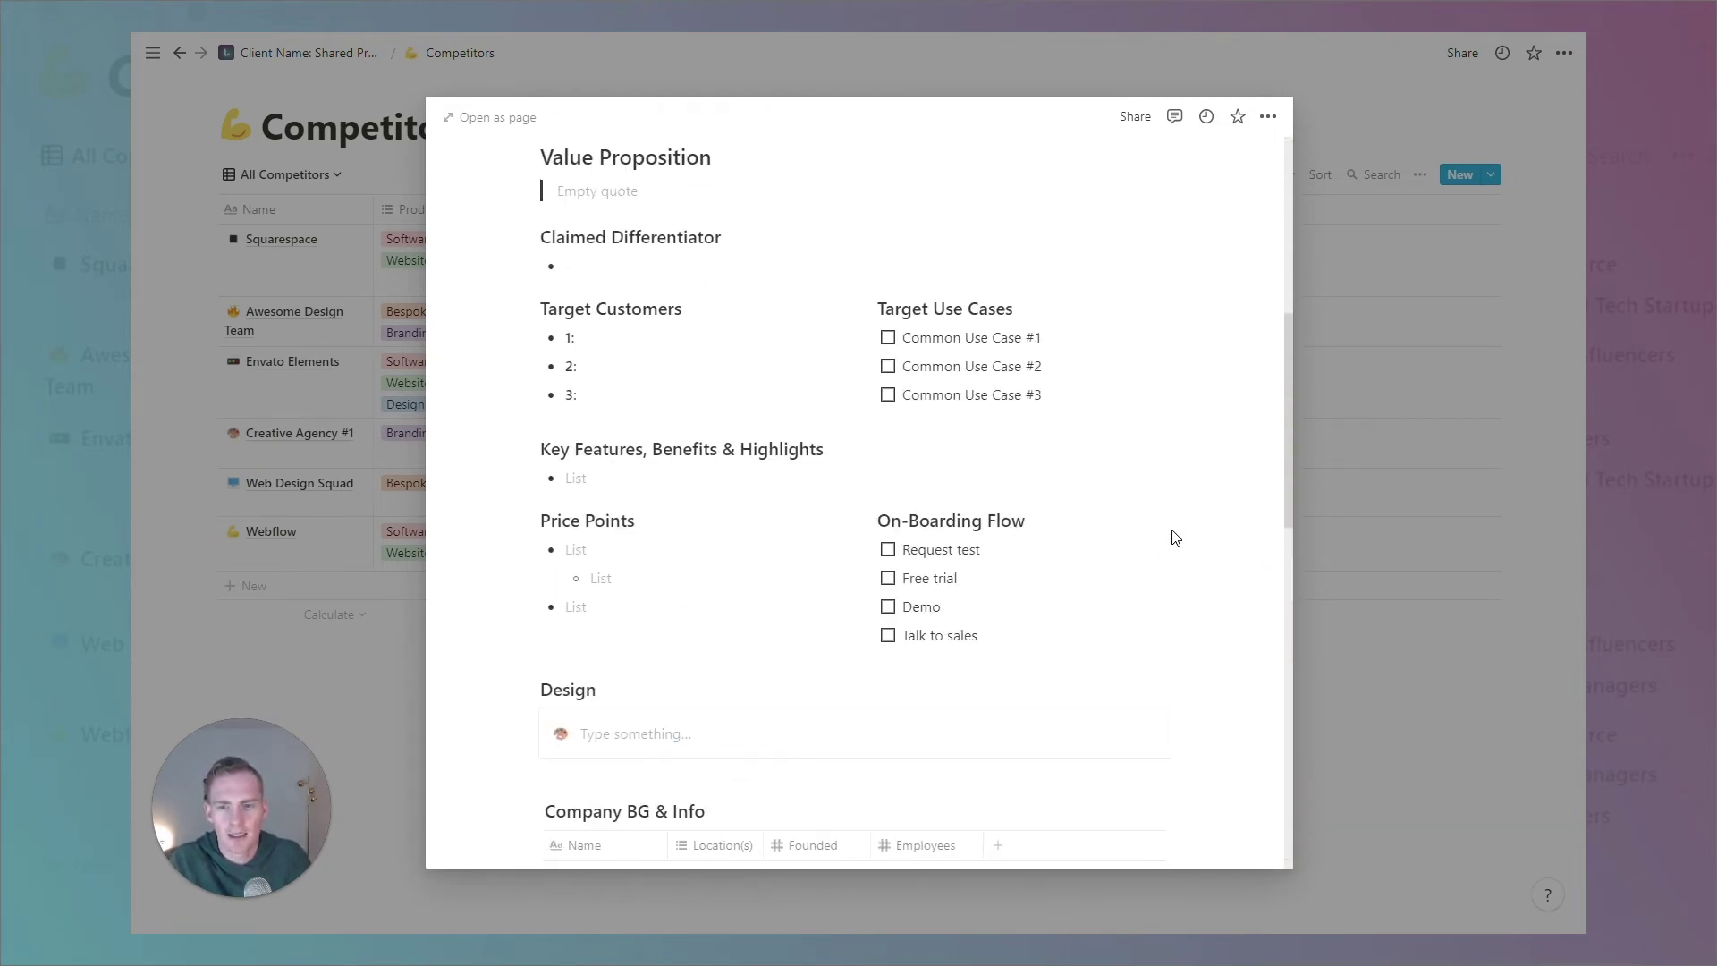
scroll(1175, 537, "up", 7)
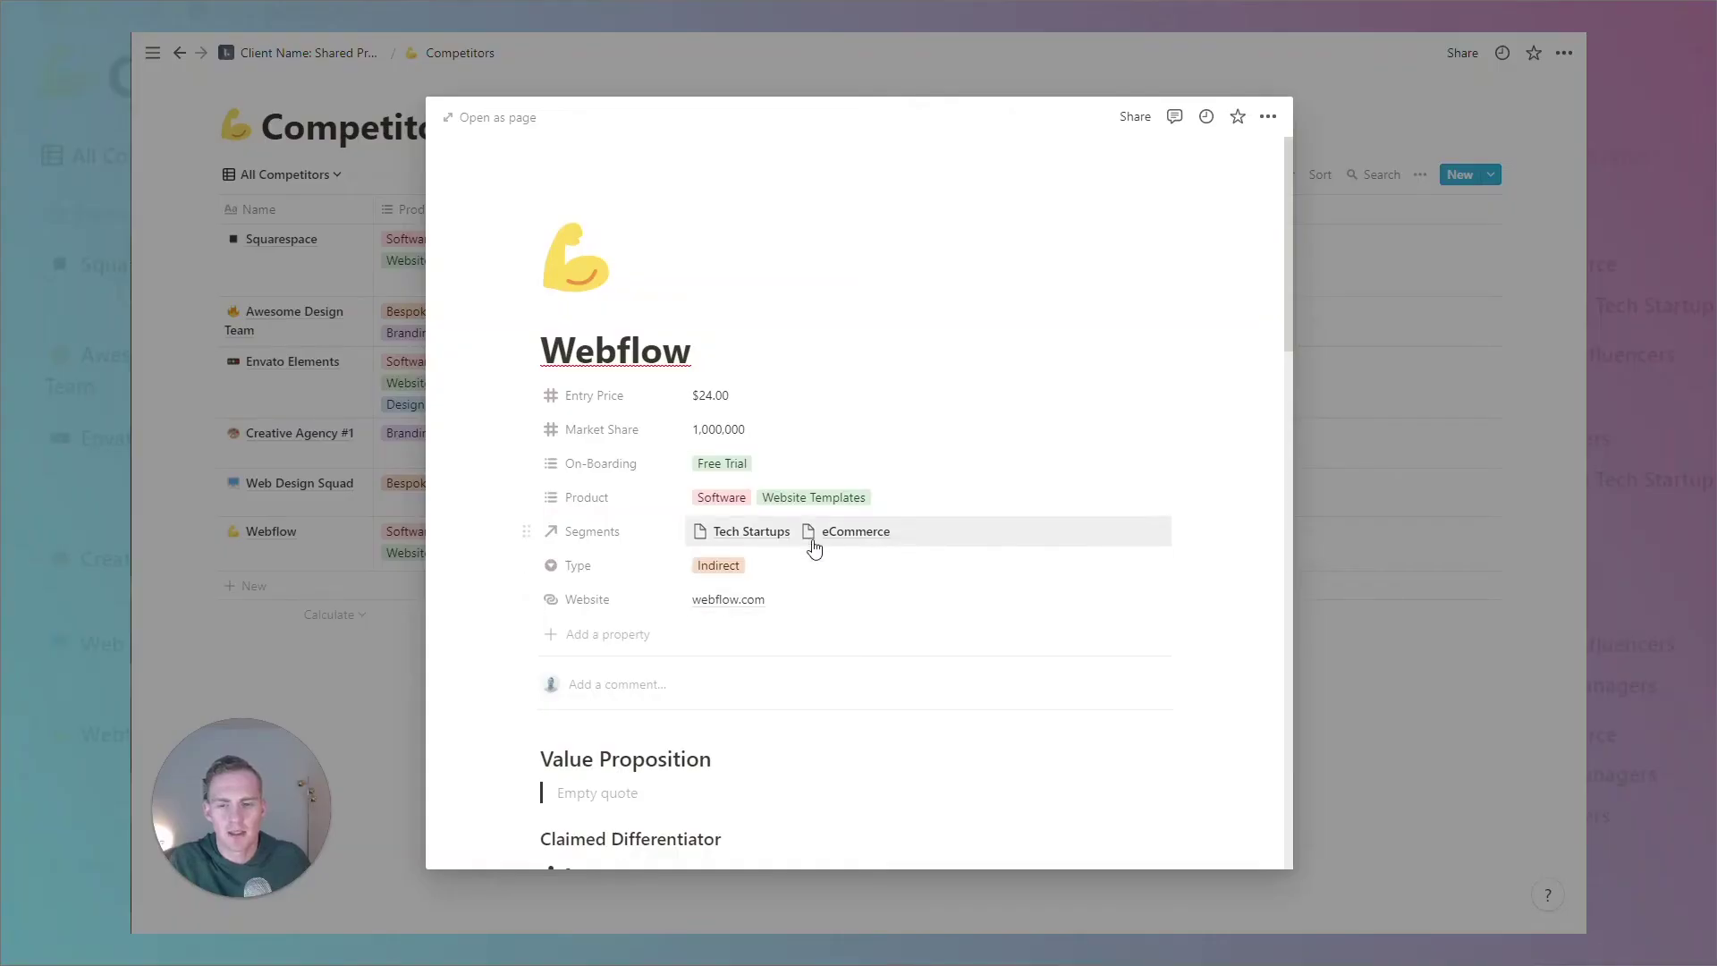
Create and link a Freelancers segment, then open the Target Segments Longlist database.
left_click(924, 539)
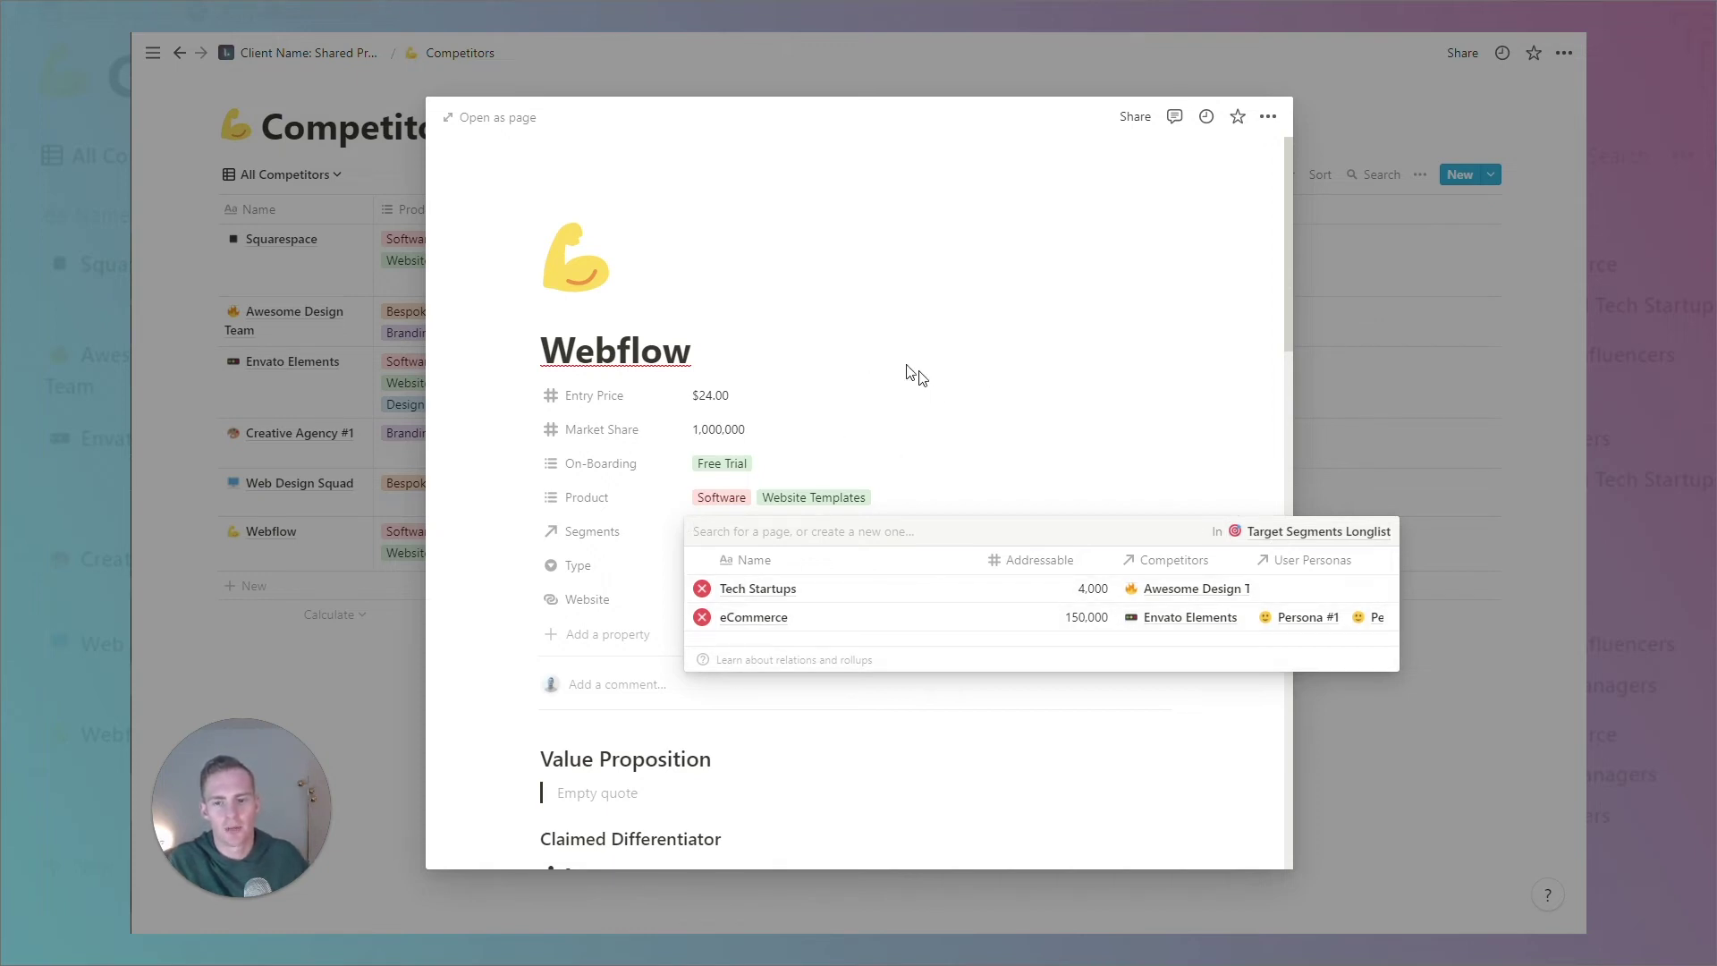
type("Freelancers")
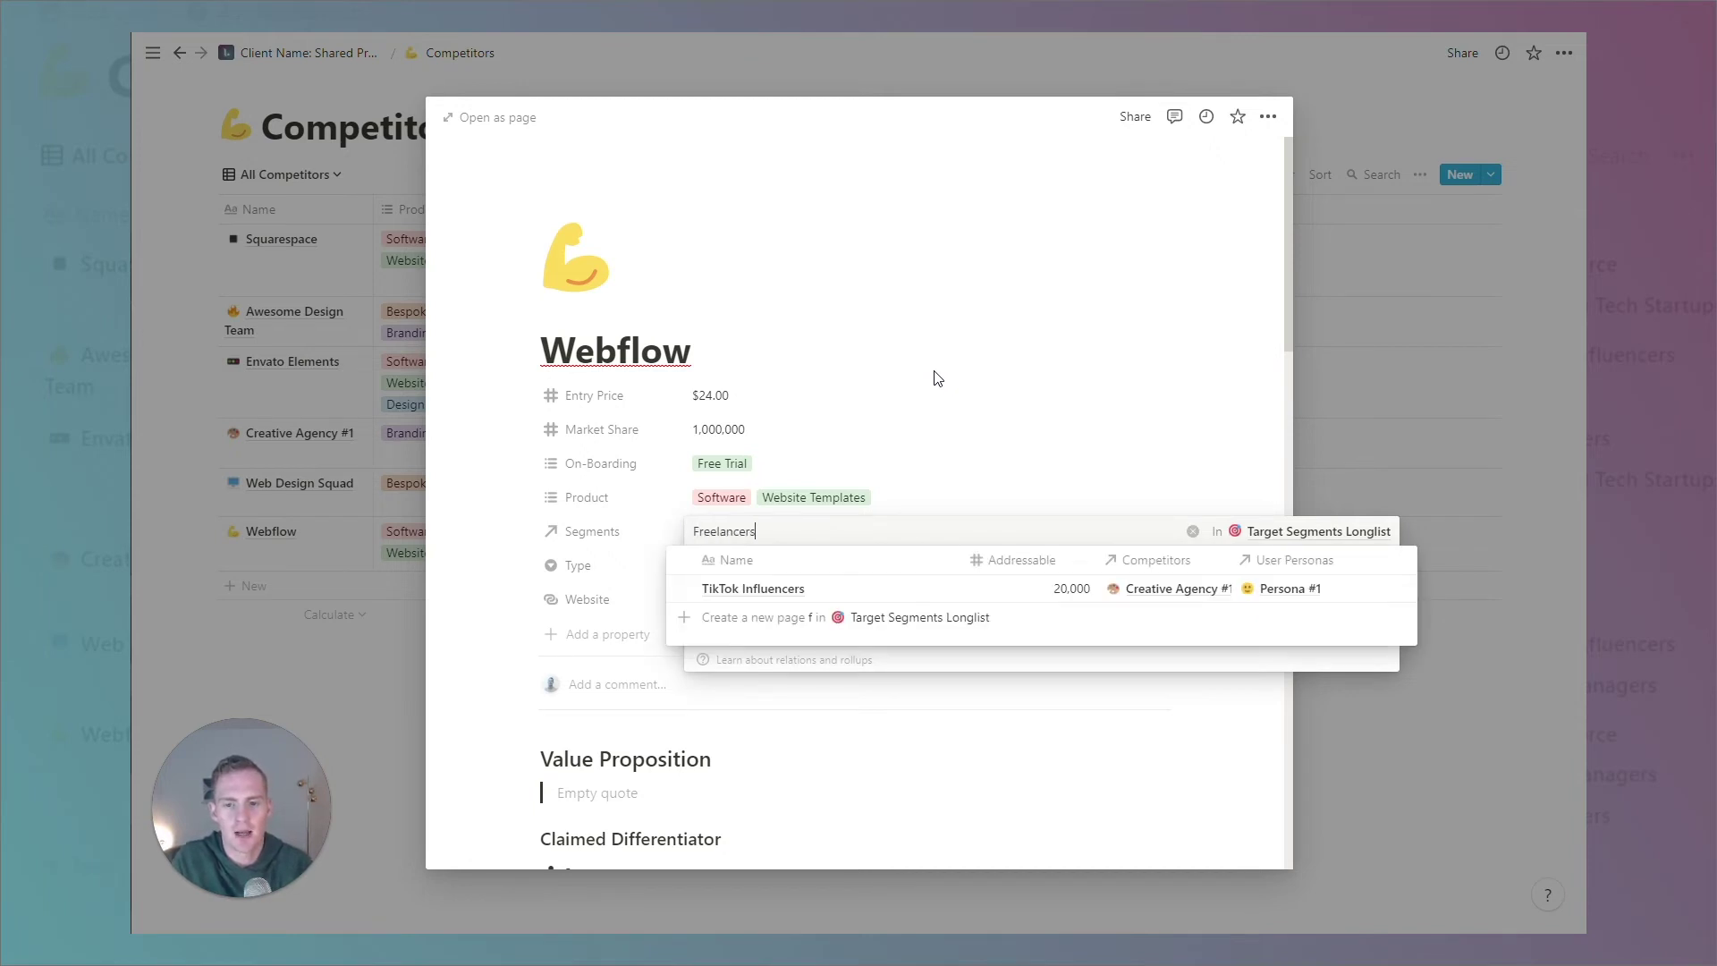
left_click(796, 588)
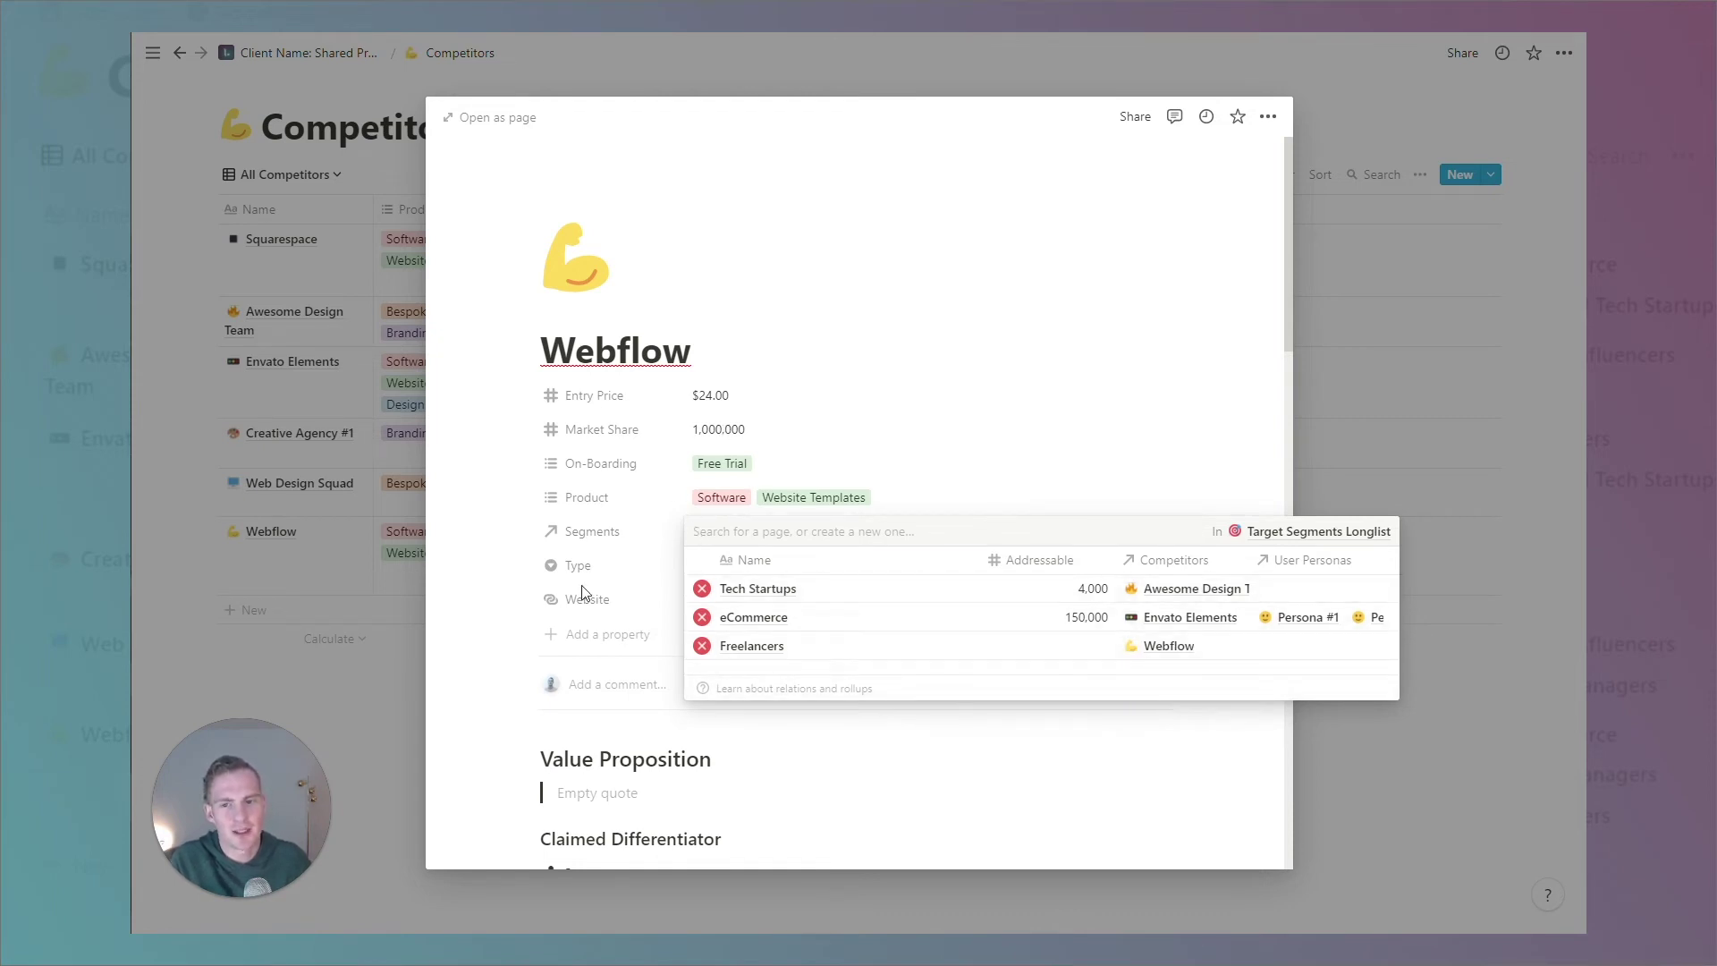
left_click(791, 350)
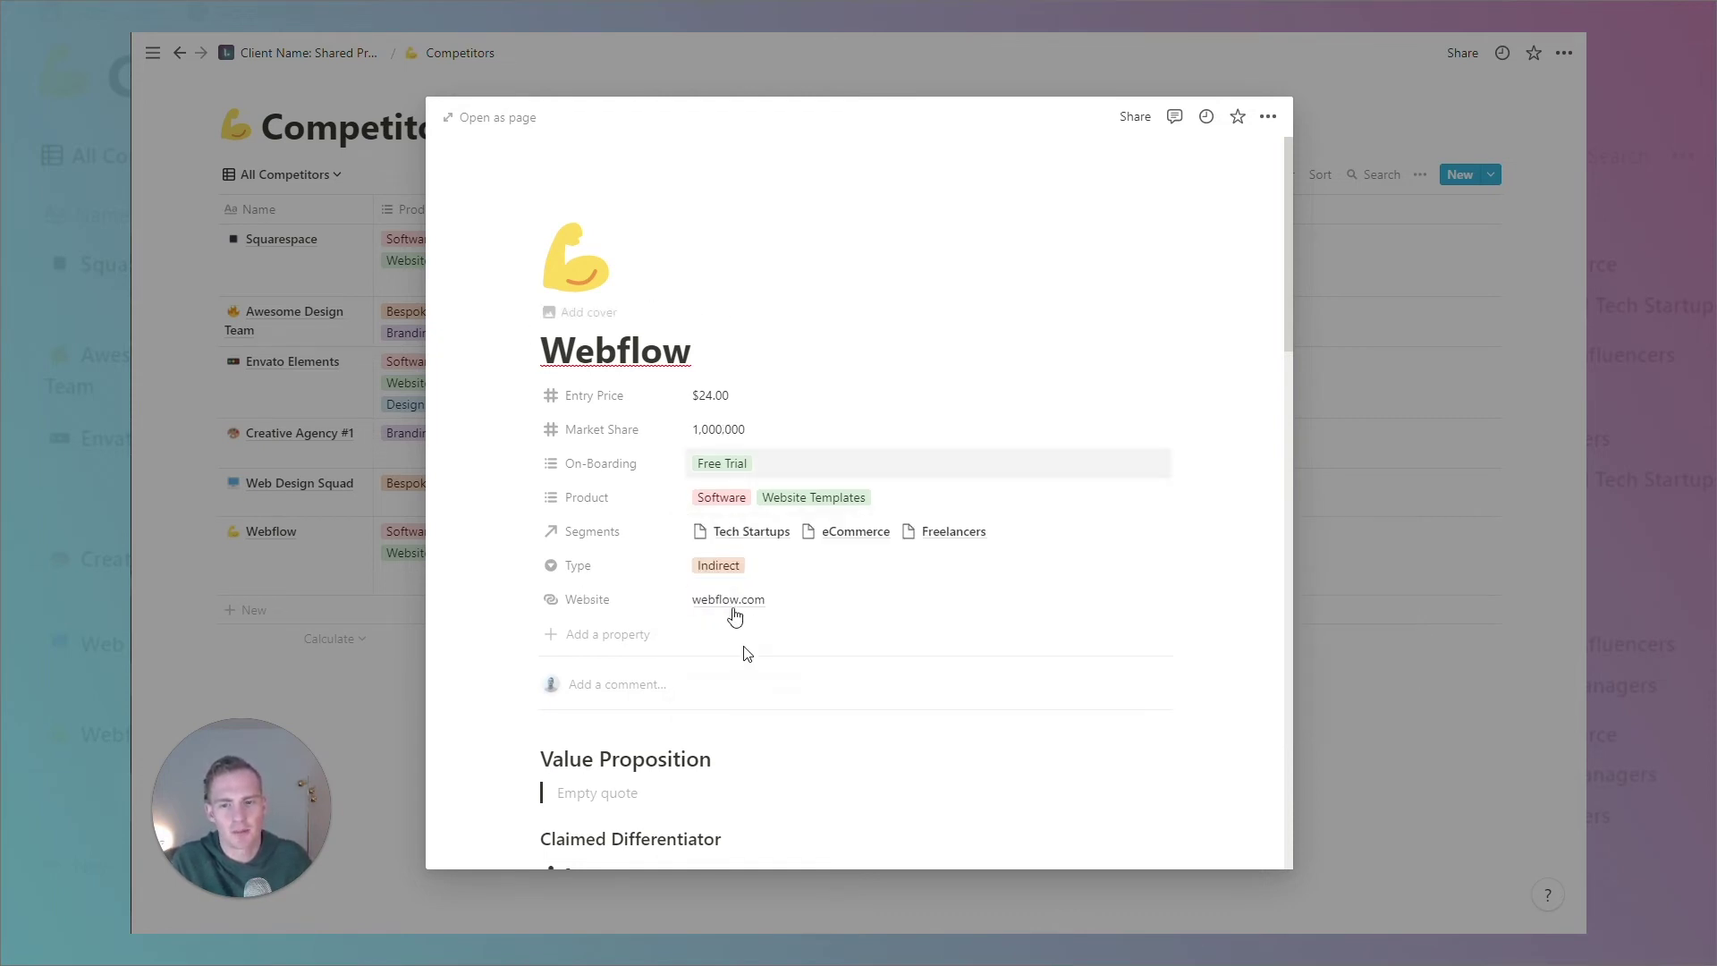
left_click(721, 532)
left_click(1308, 532)
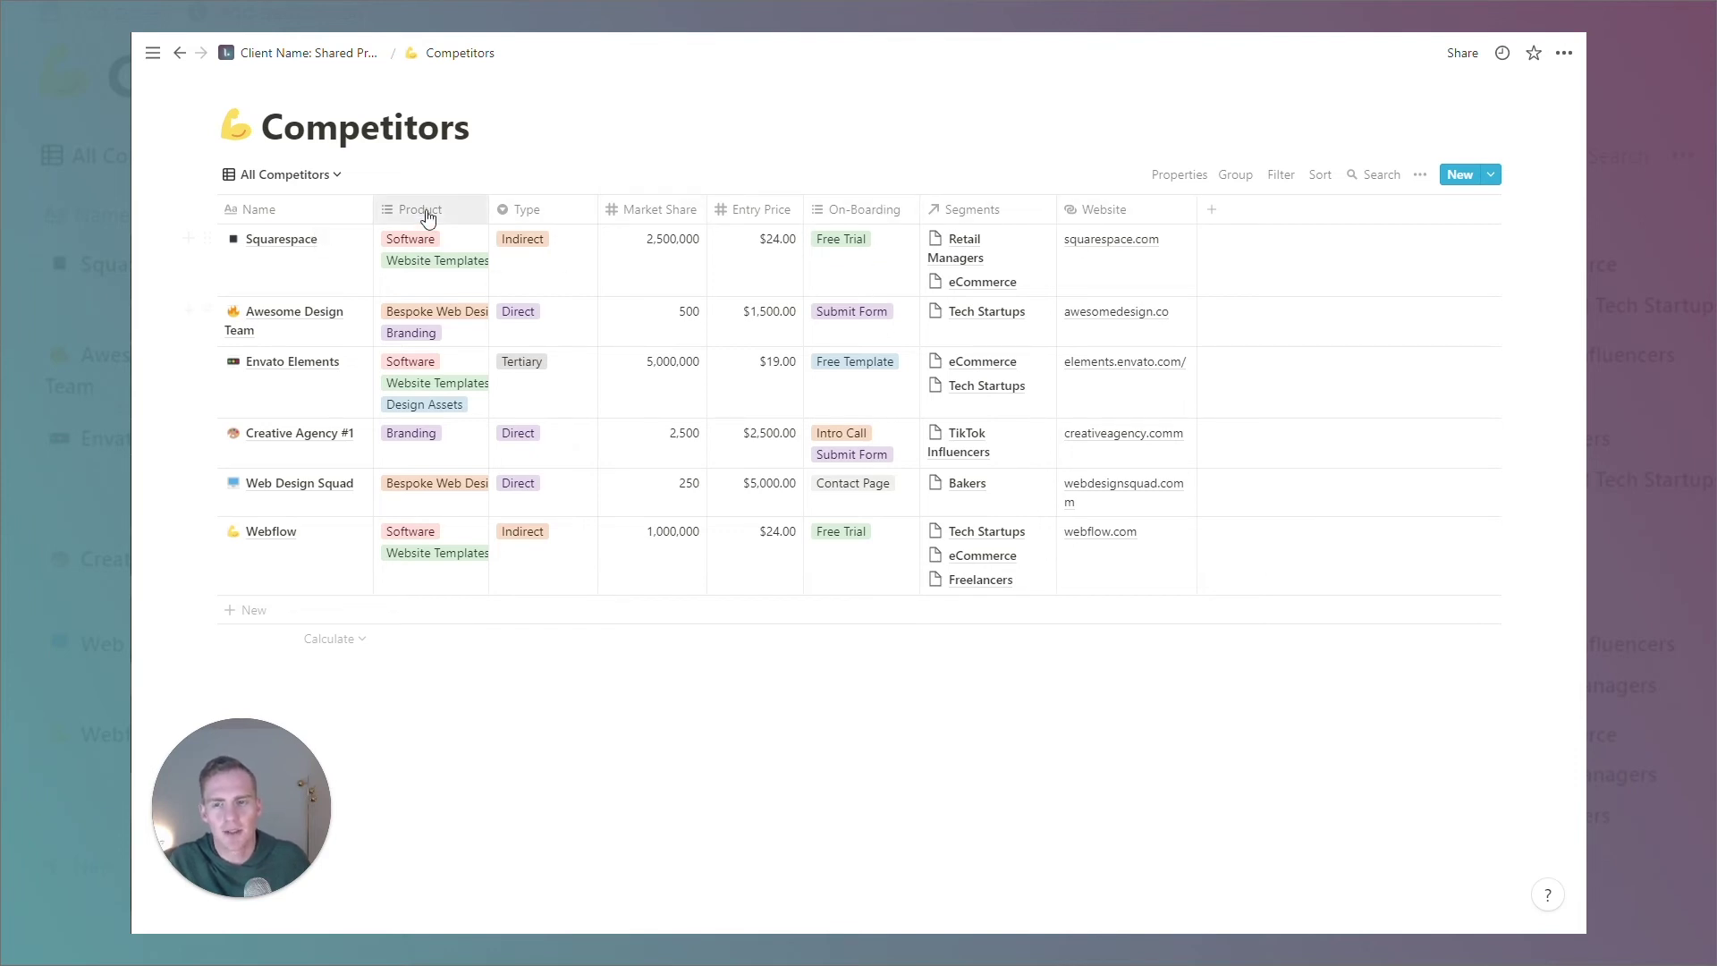
left_click(322, 177)
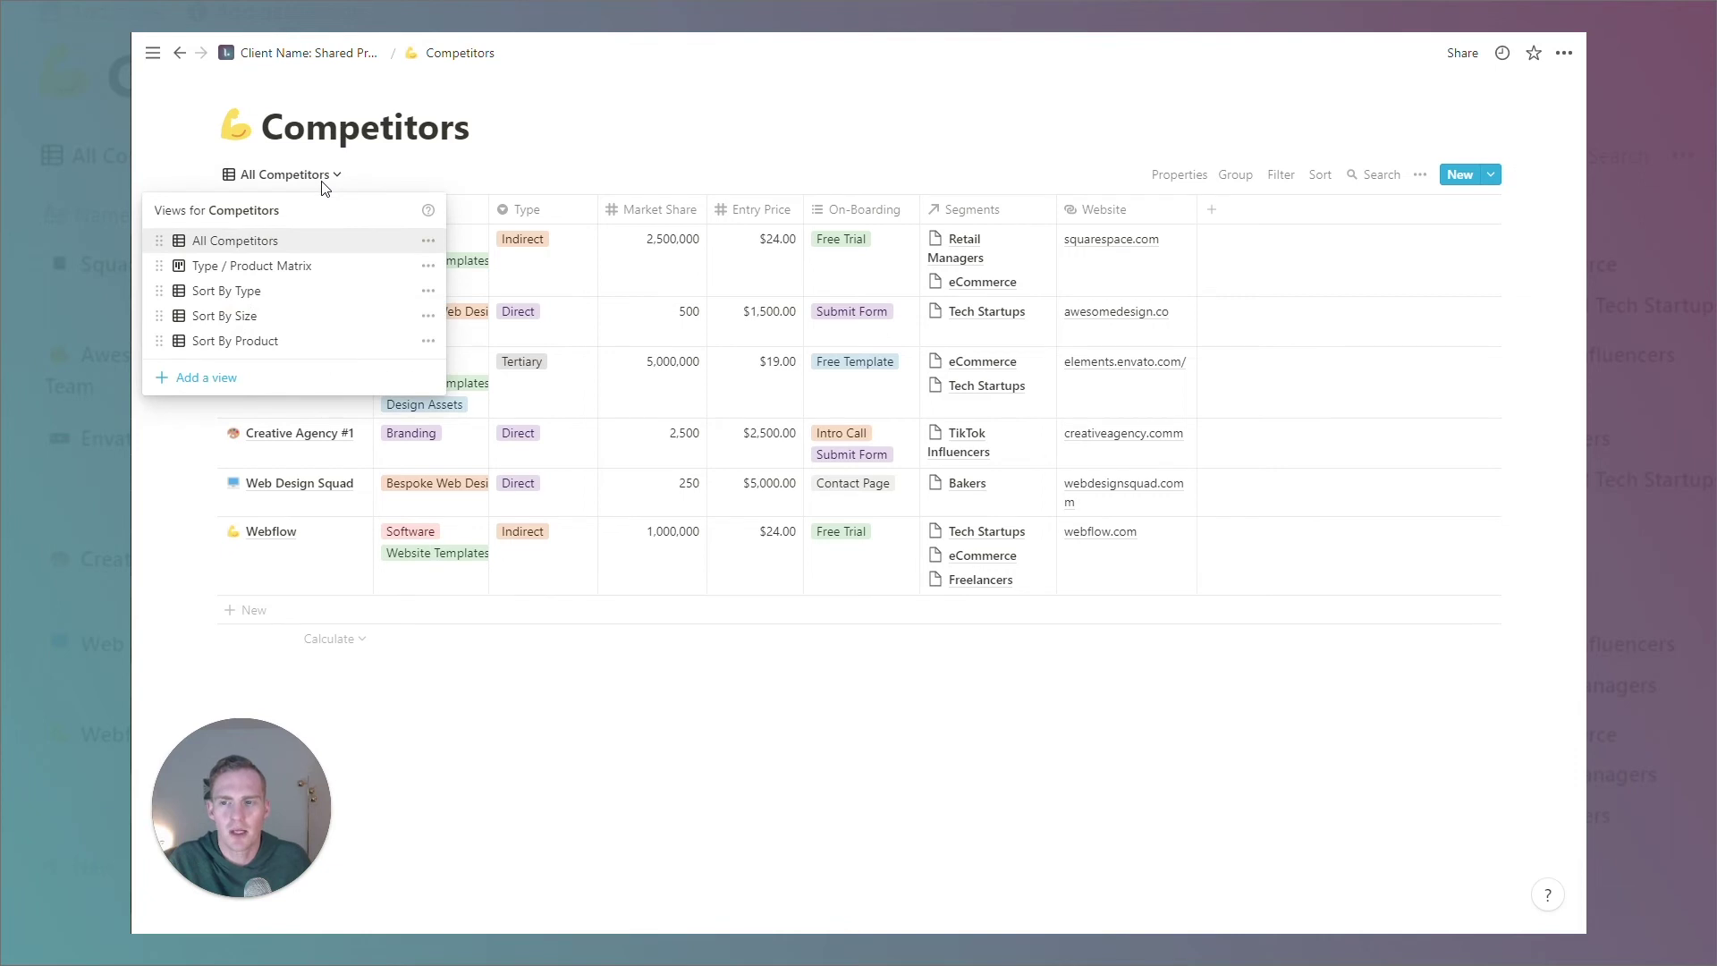
left_click(313, 269)
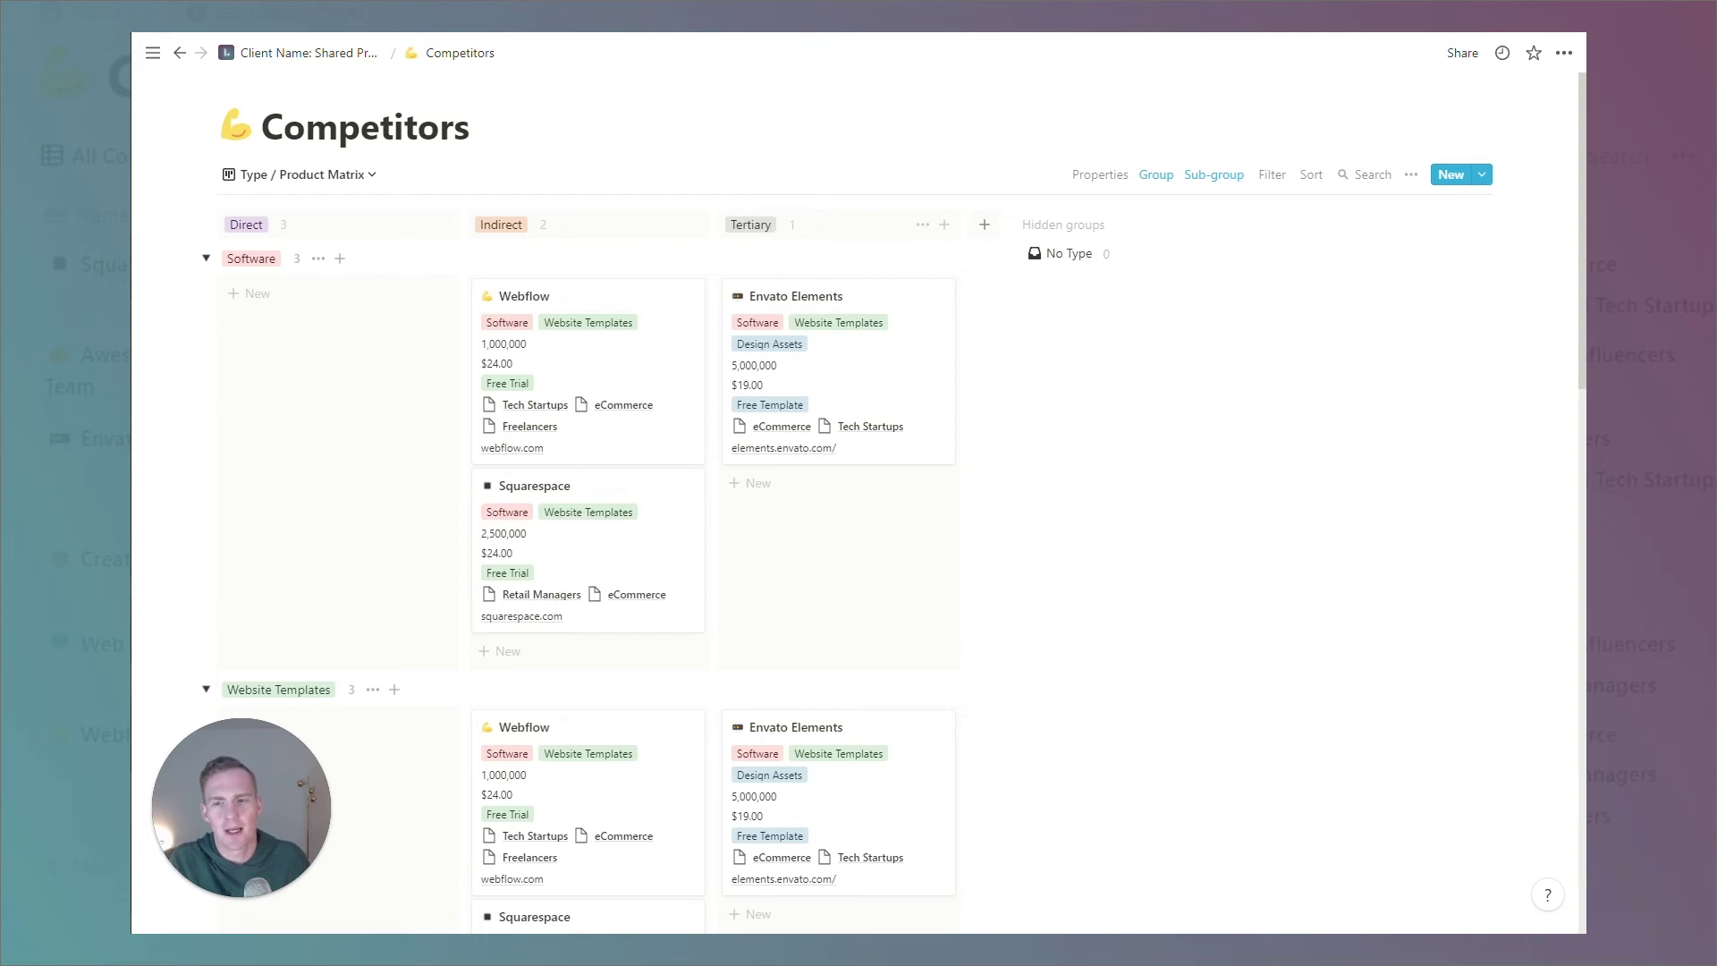
scroll(590, 501, "down", 8)
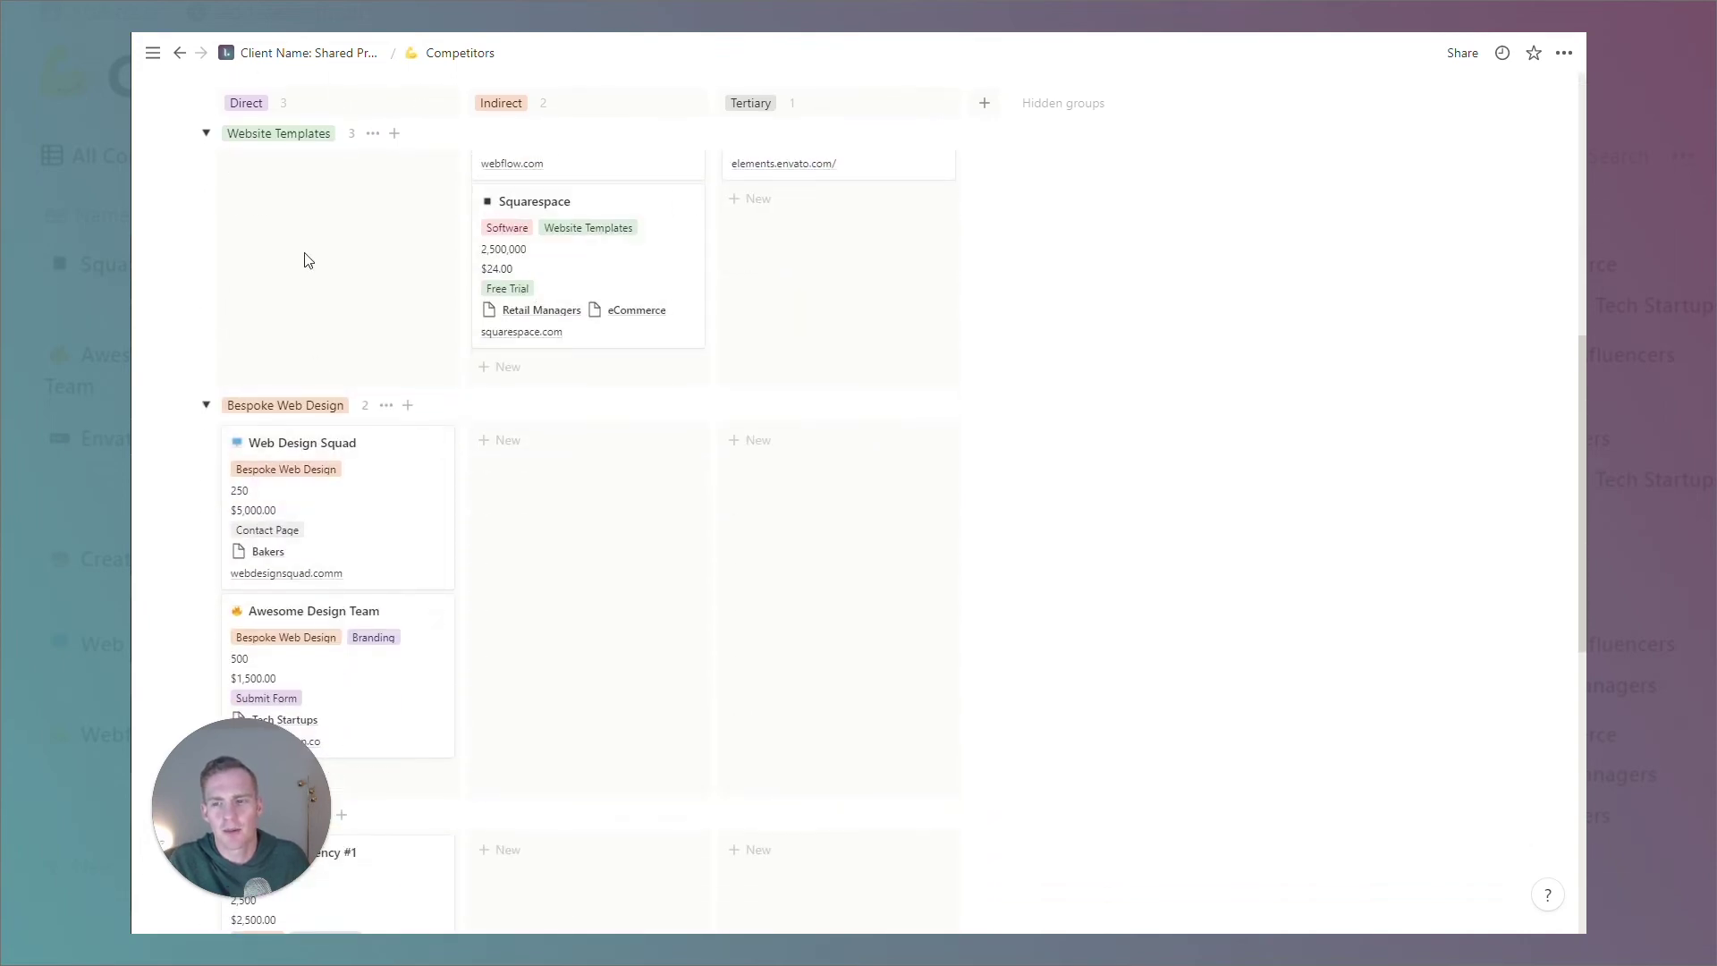
scroll(358, 402, "down", 4)
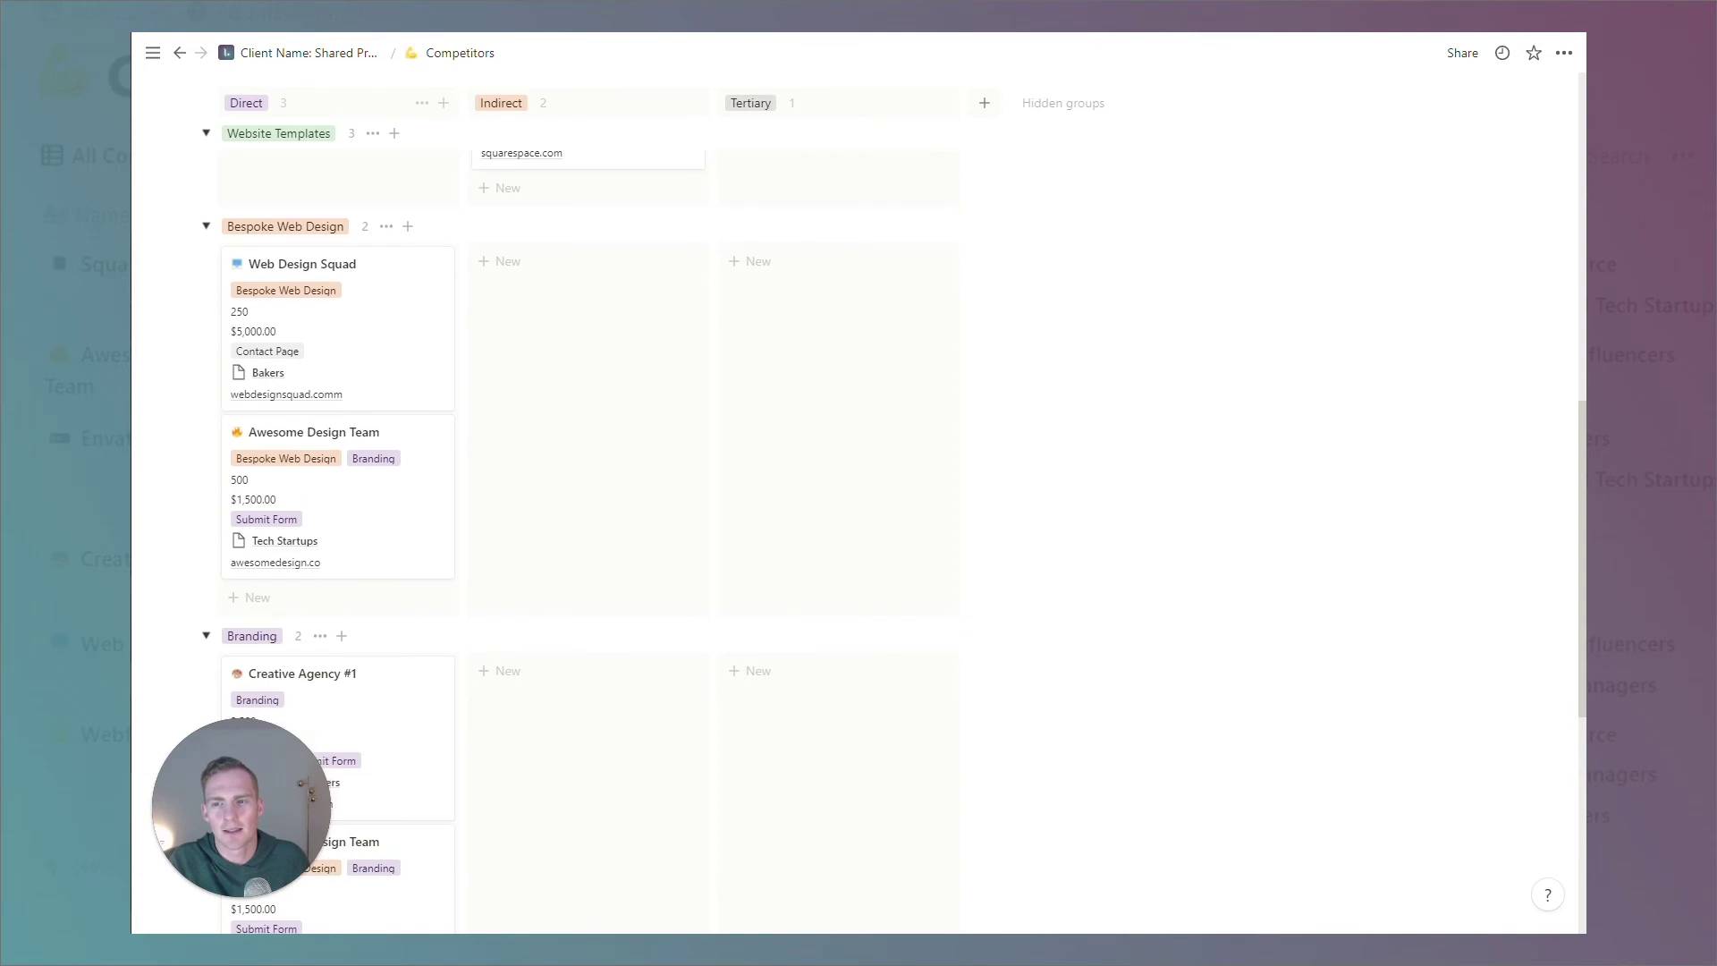
scroll(349, 645, "down", 2)
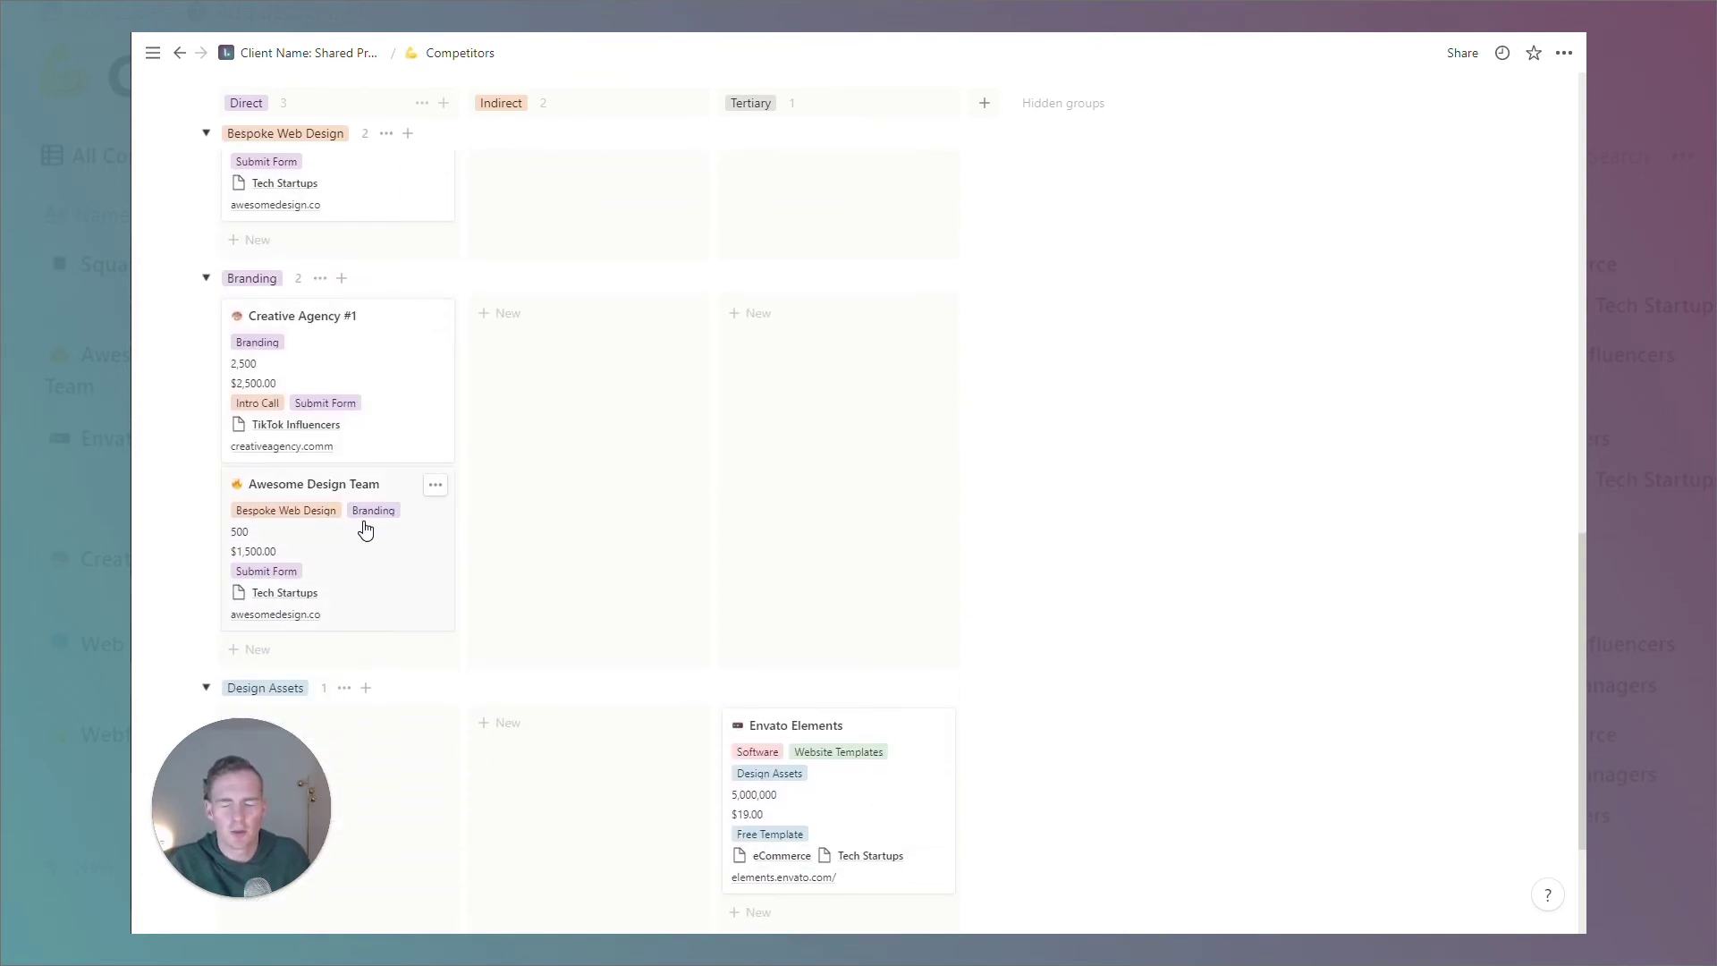
scroll(309, 402, "up", 1)
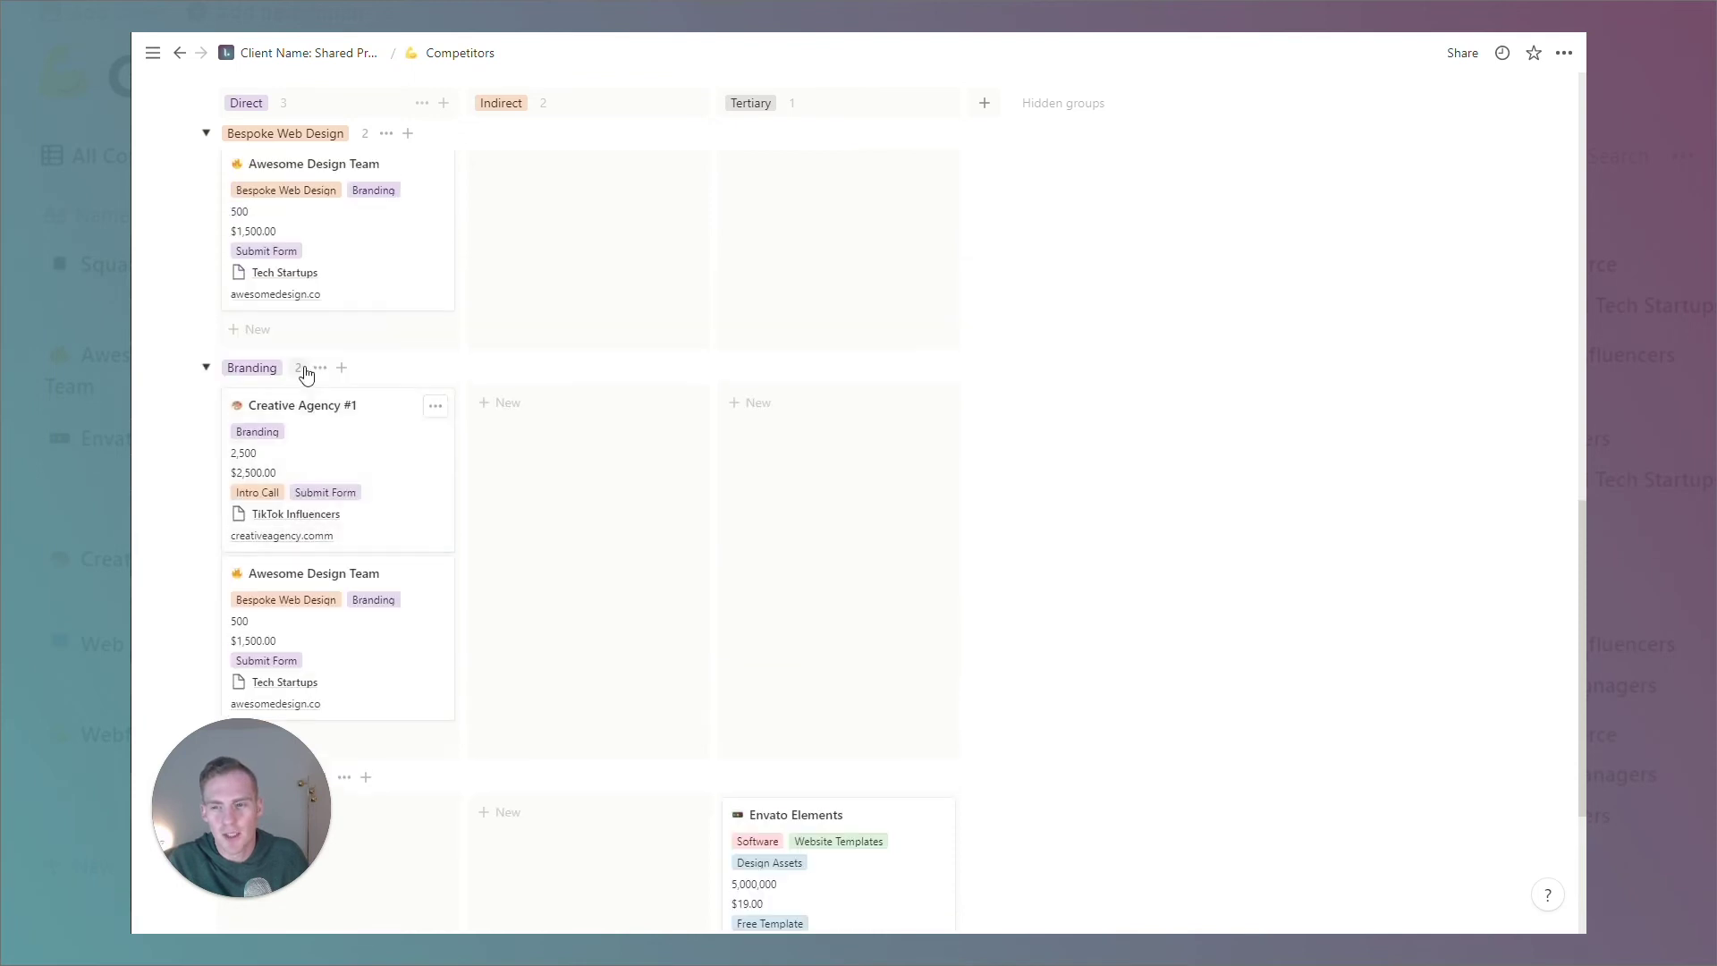
scroll(347, 461, "up", 3)
scroll(341, 433, "up", 1)
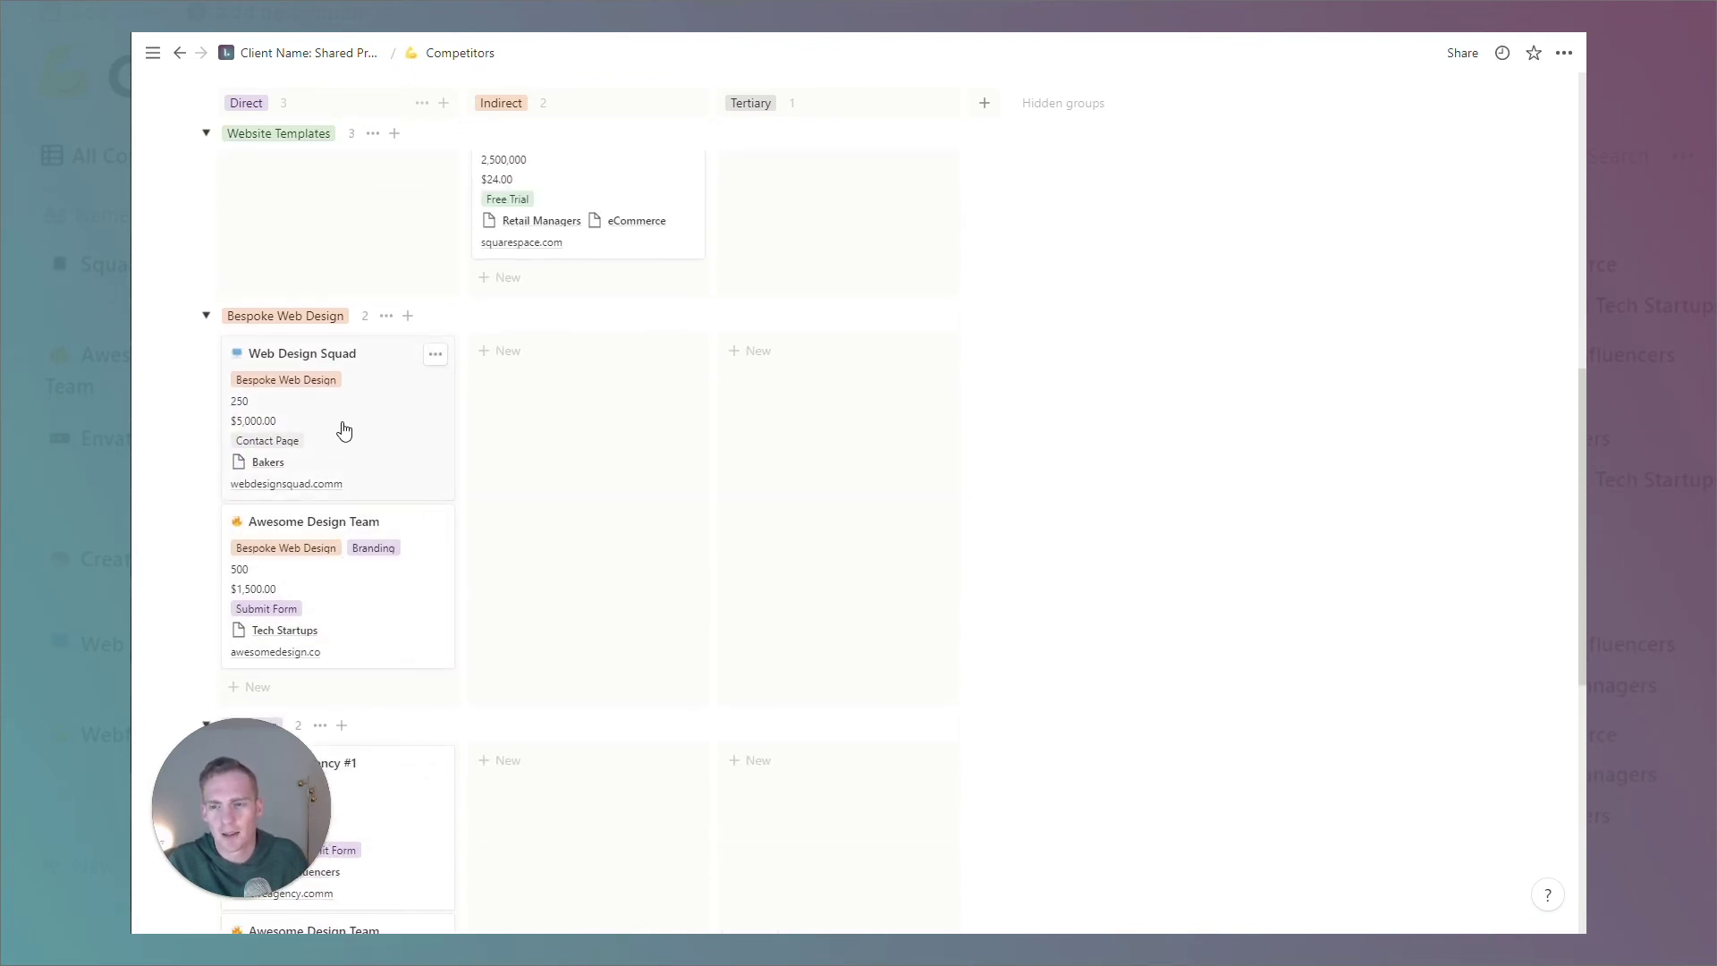
scroll(343, 429, "up", 3)
scroll(344, 431, "up", 6)
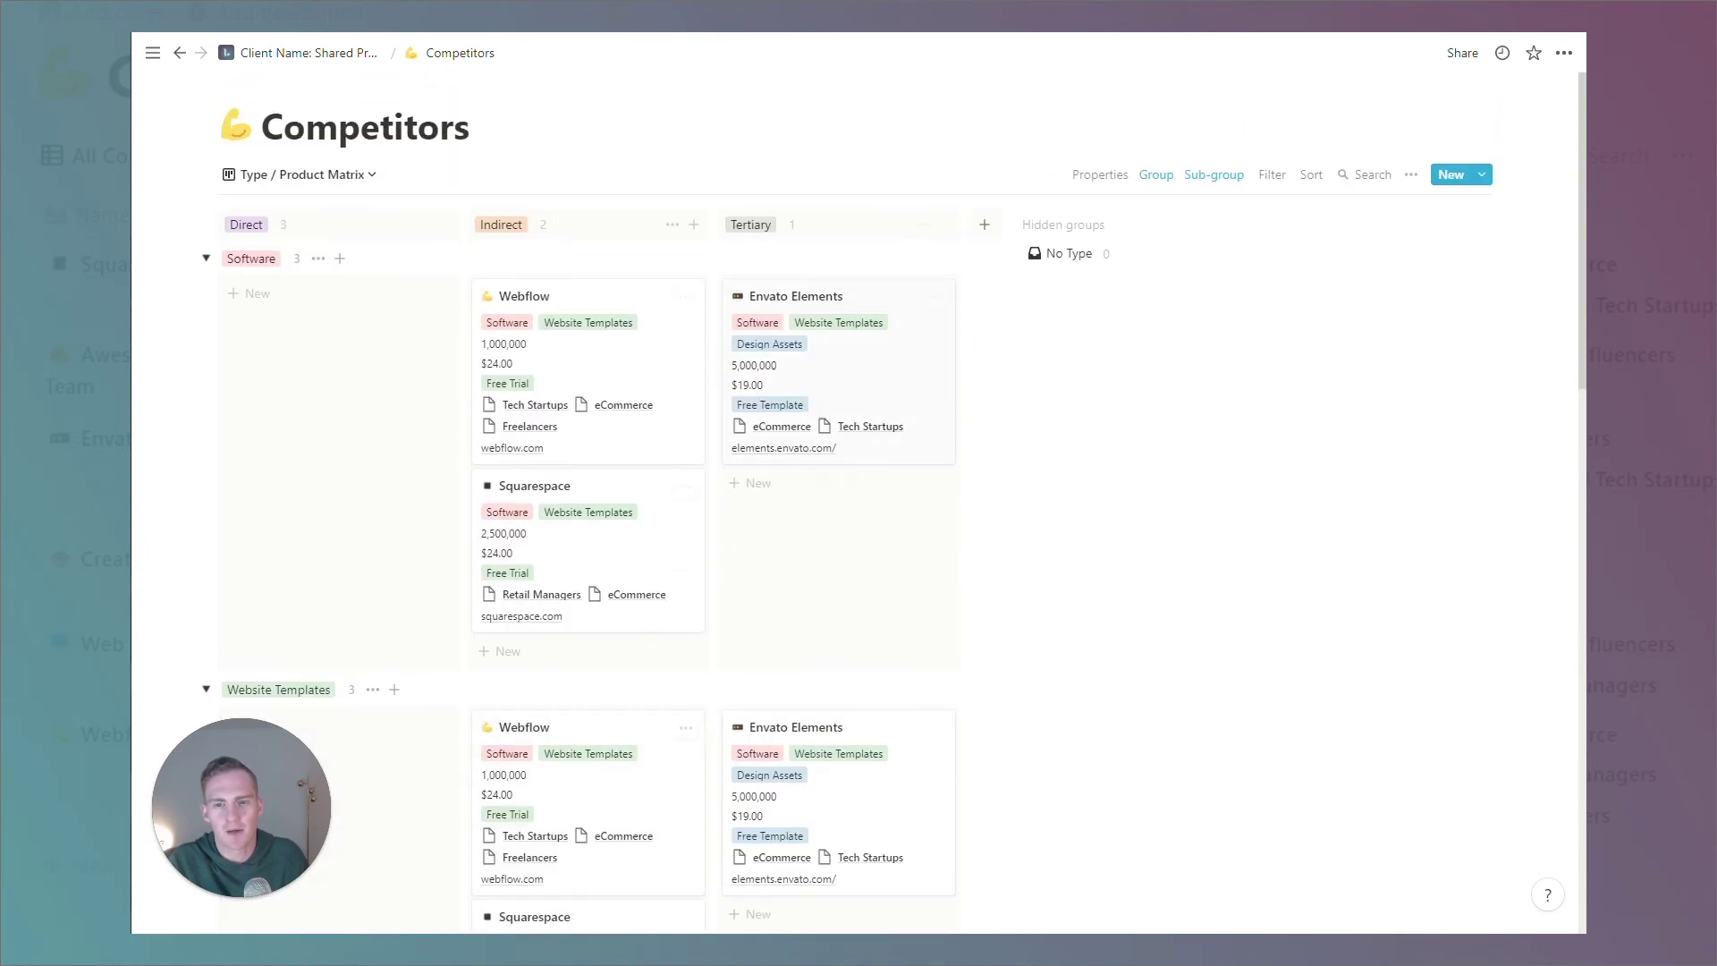
scroll(800, 495, "down", 4)
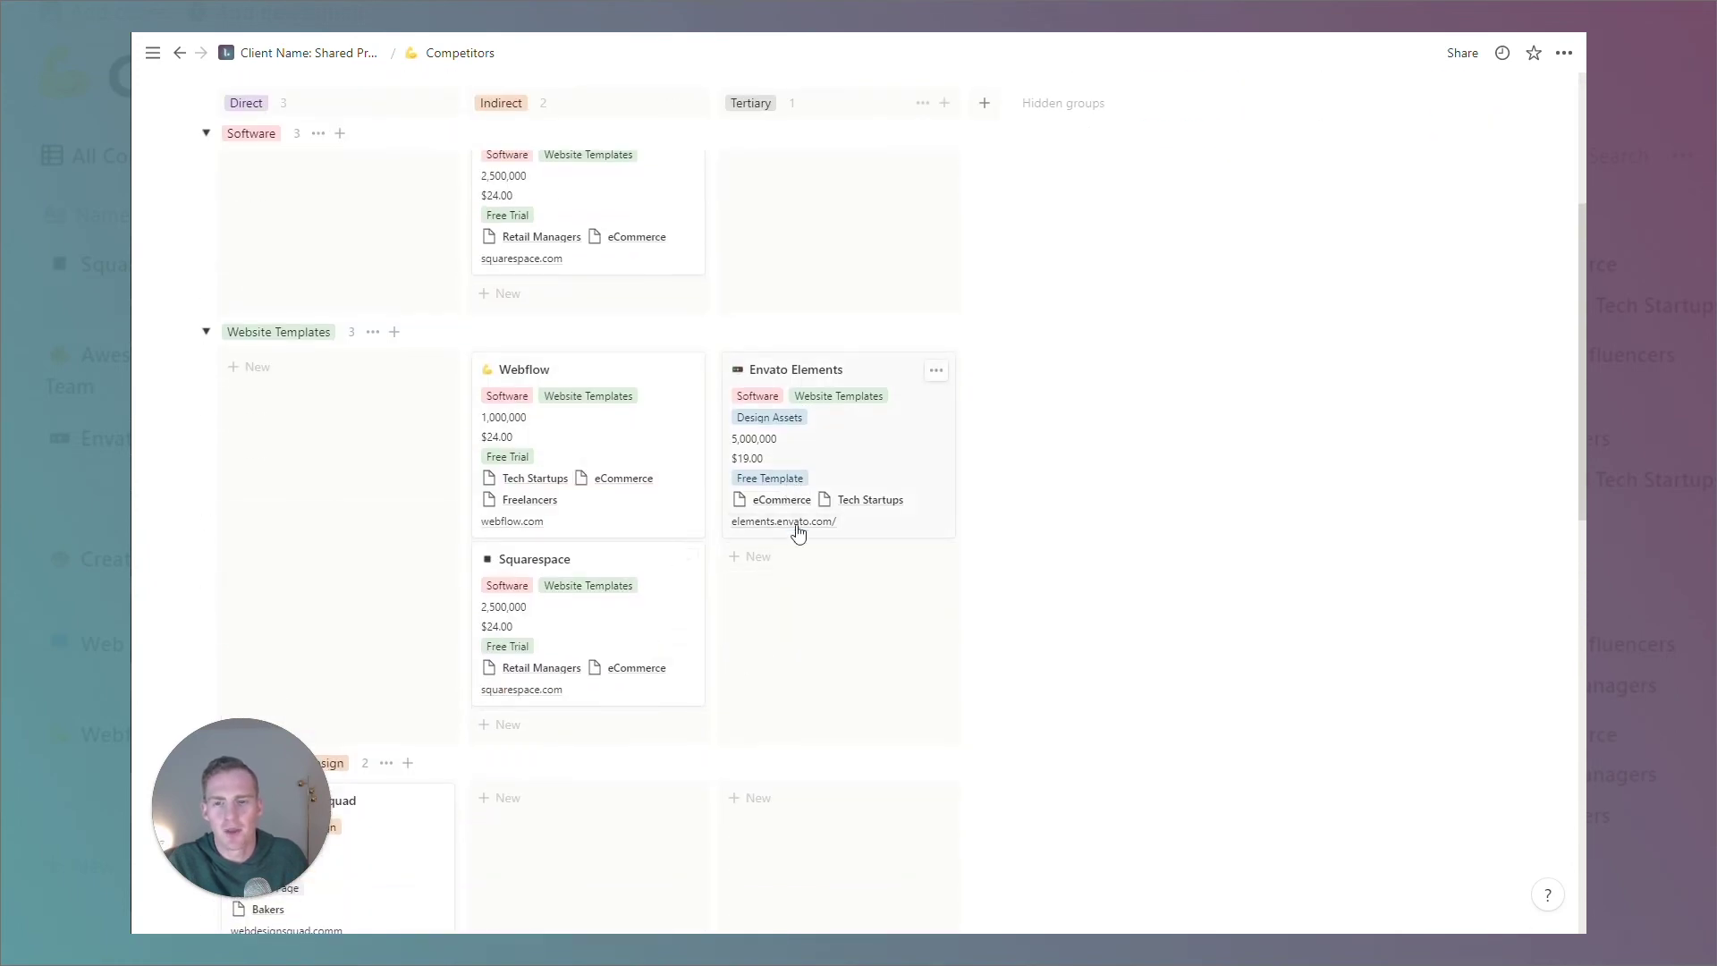
scroll(798, 533, "up", 3)
scroll(797, 533, "up", 1)
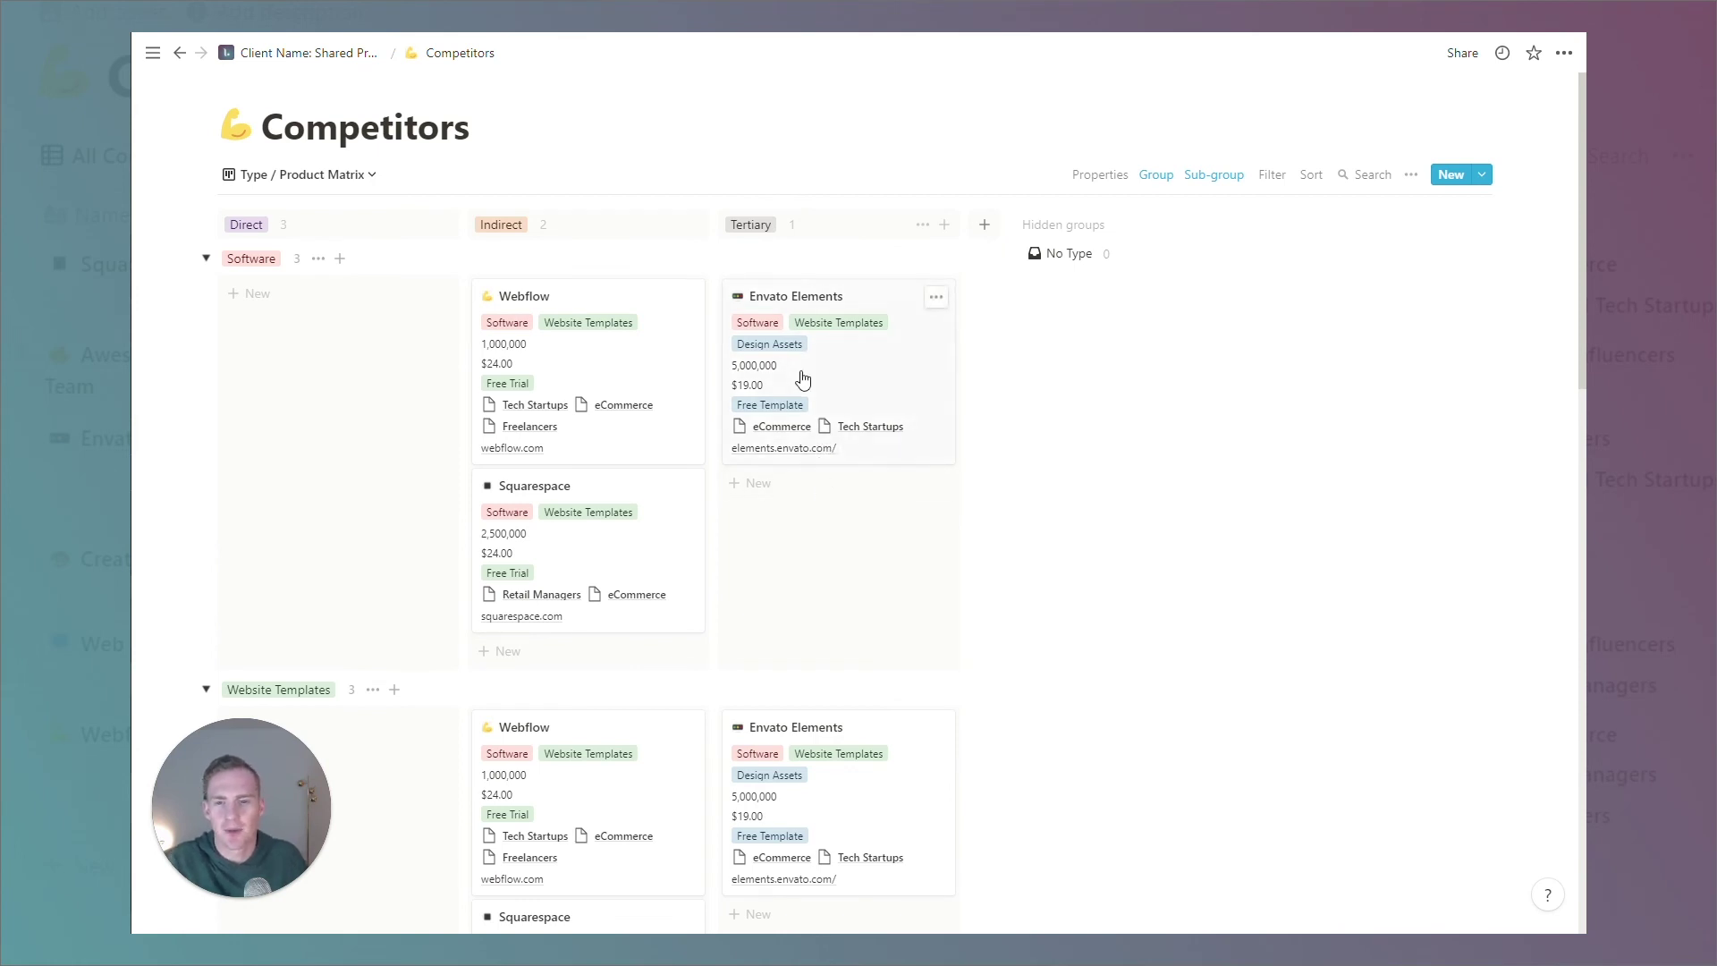
scroll(844, 448, "down", 1)
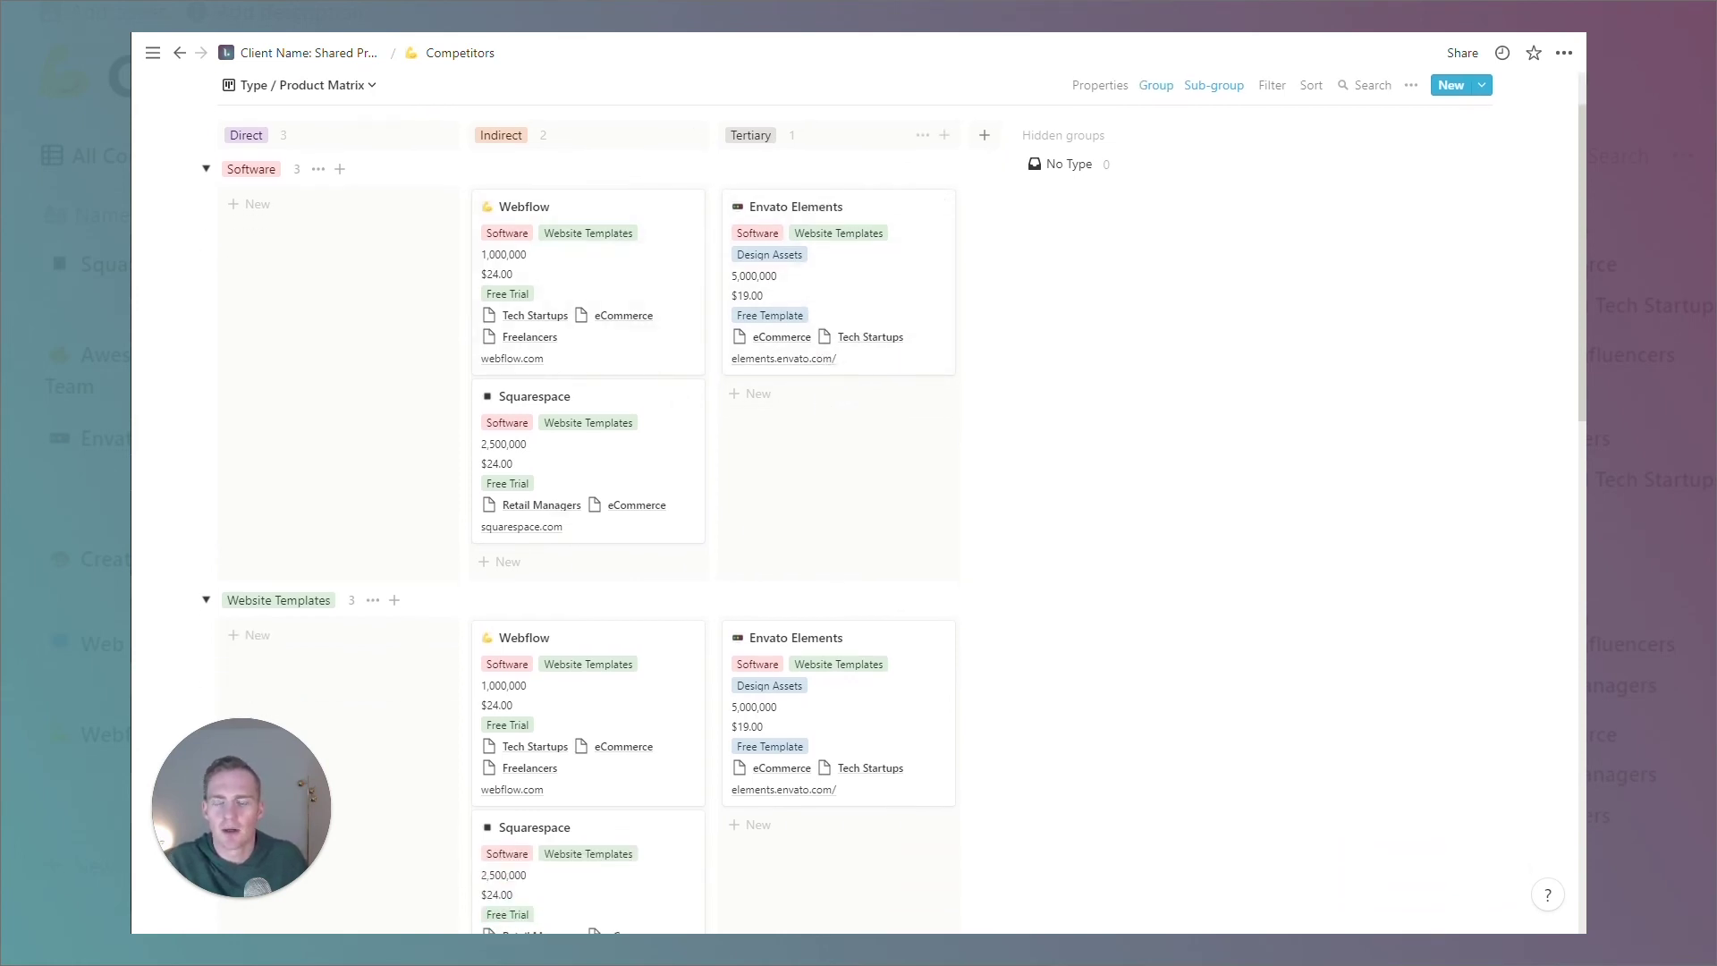
scroll(843, 536, "down", 7)
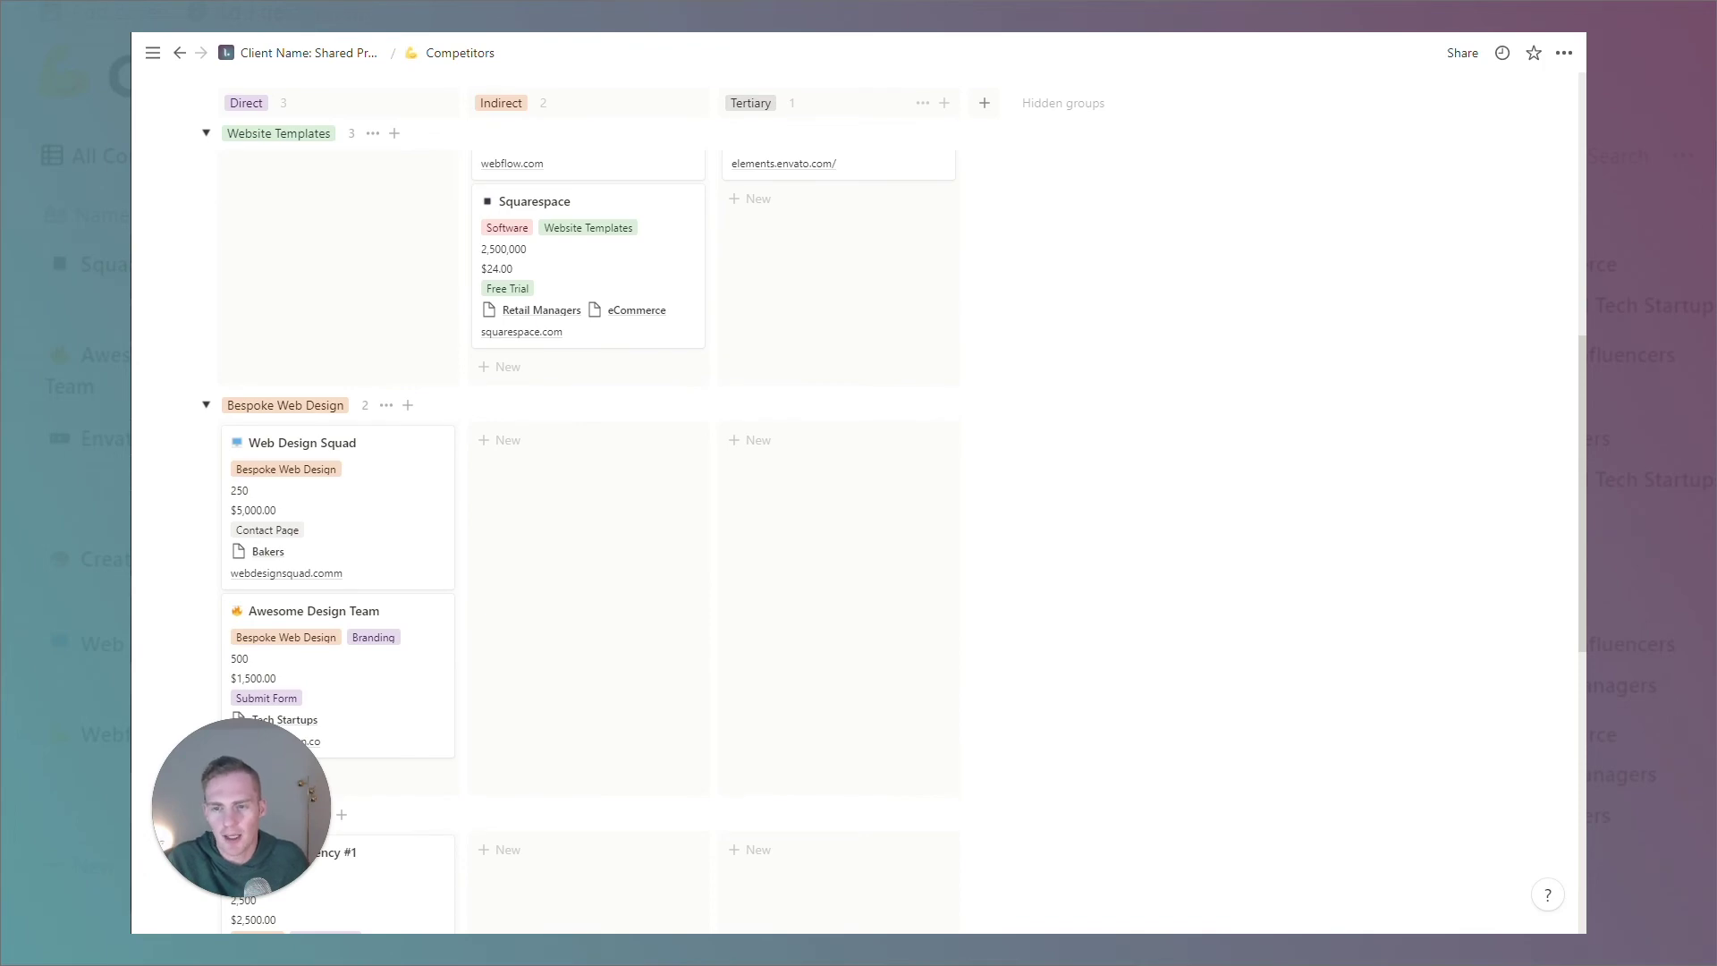
scroll(843, 537, "down", 6)
scroll(843, 537, "up", 6)
scroll(649, 408, "up", 6)
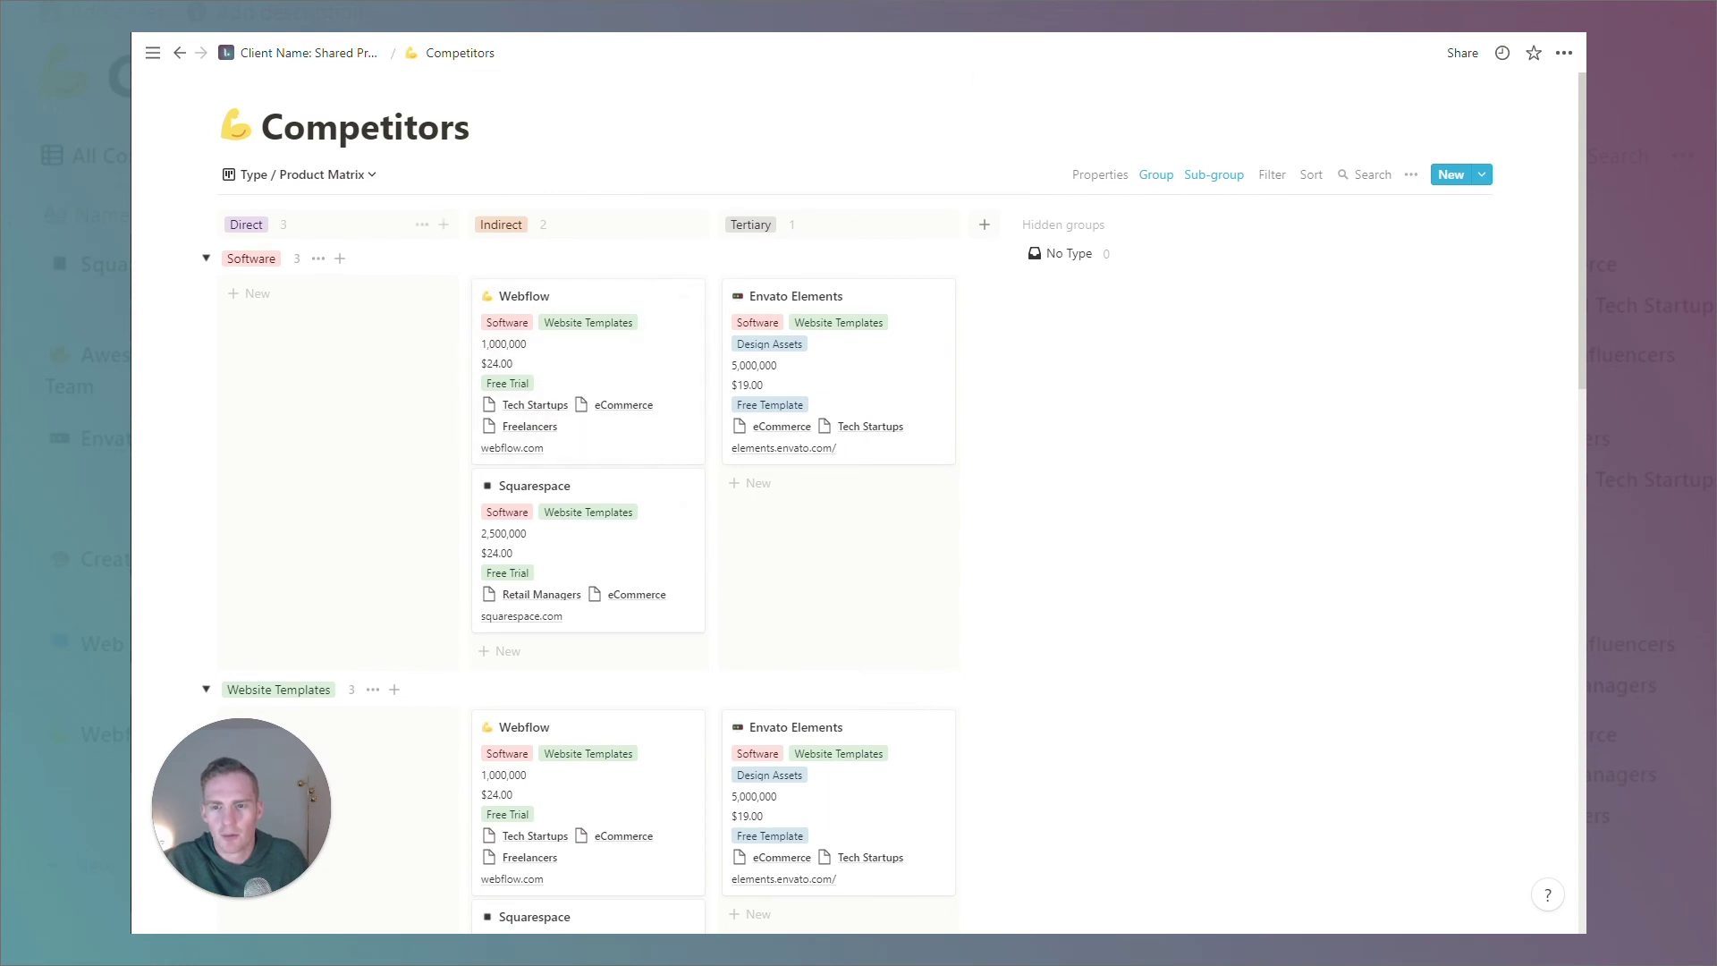
scroll(682, 726, "down", 3)
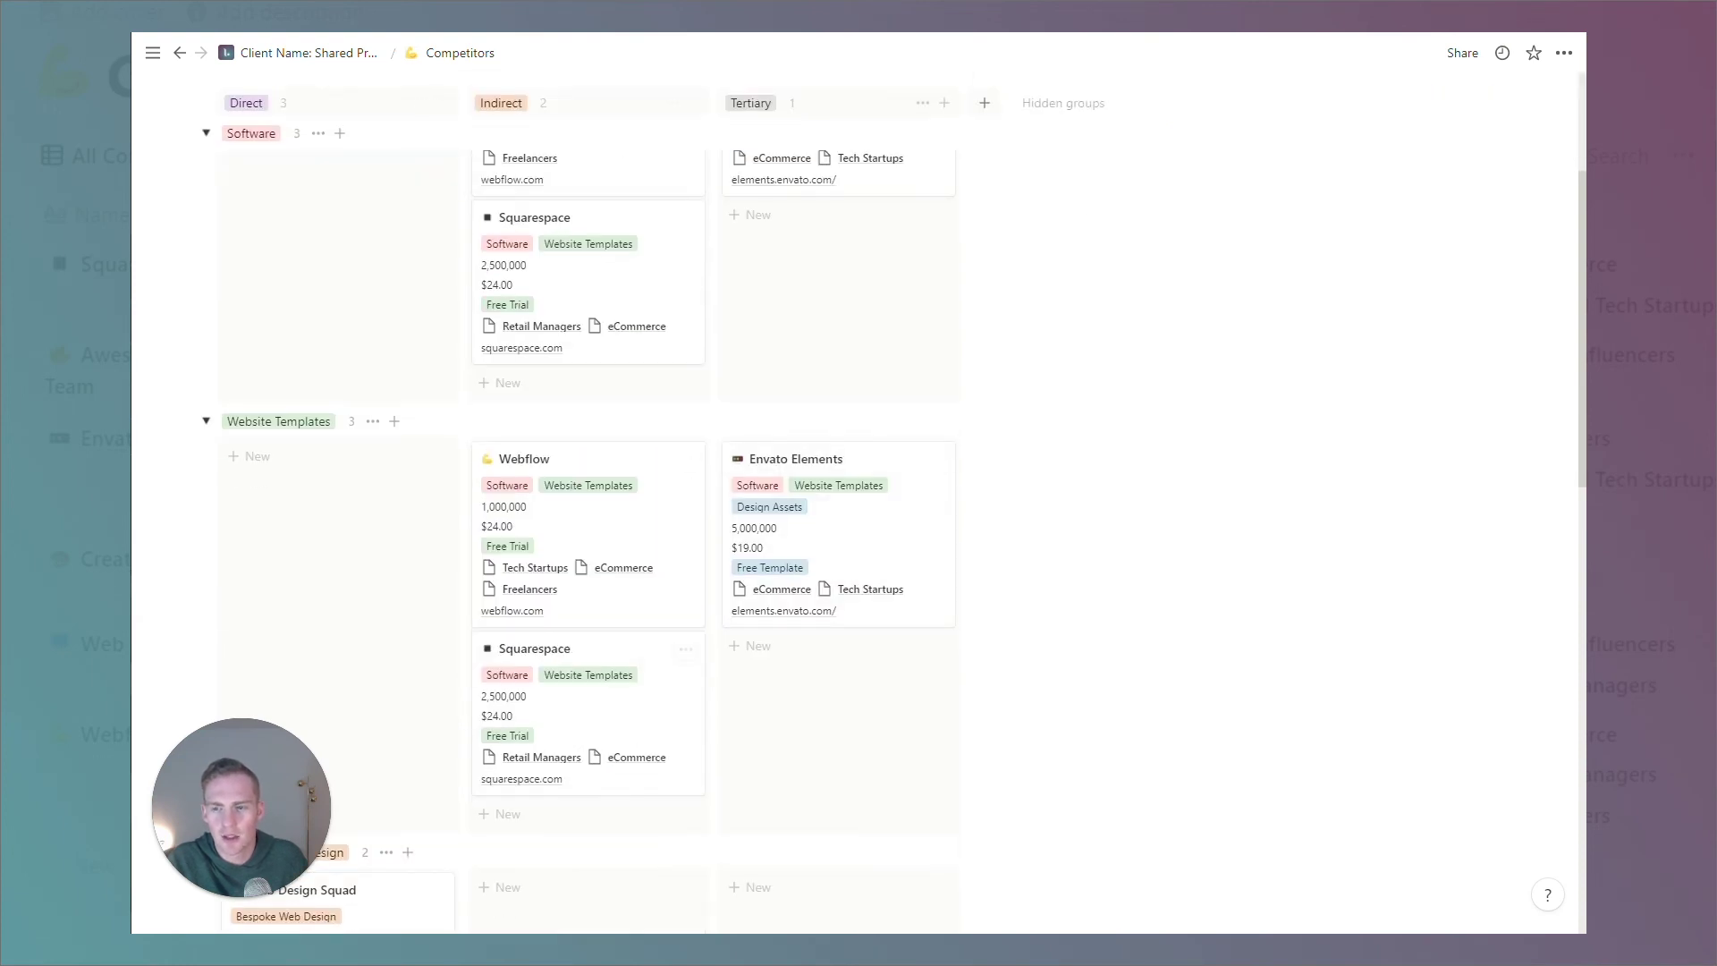
scroll(590, 403, "down", 4)
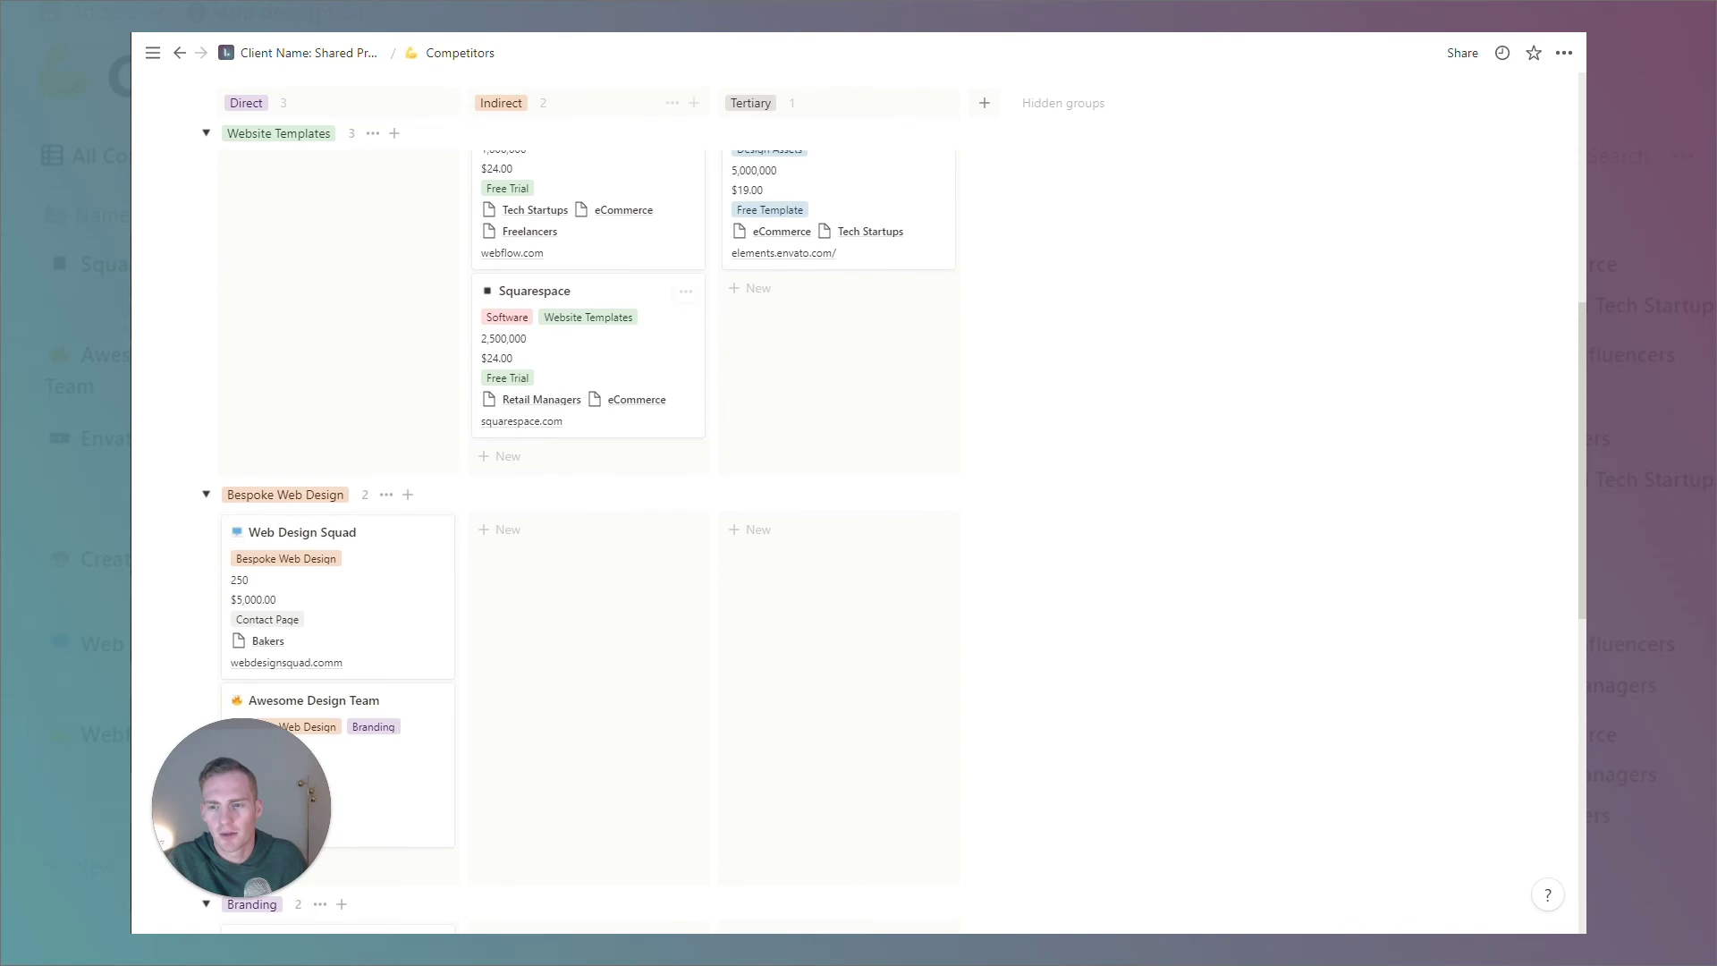
scroll(376, 445, "down", 7)
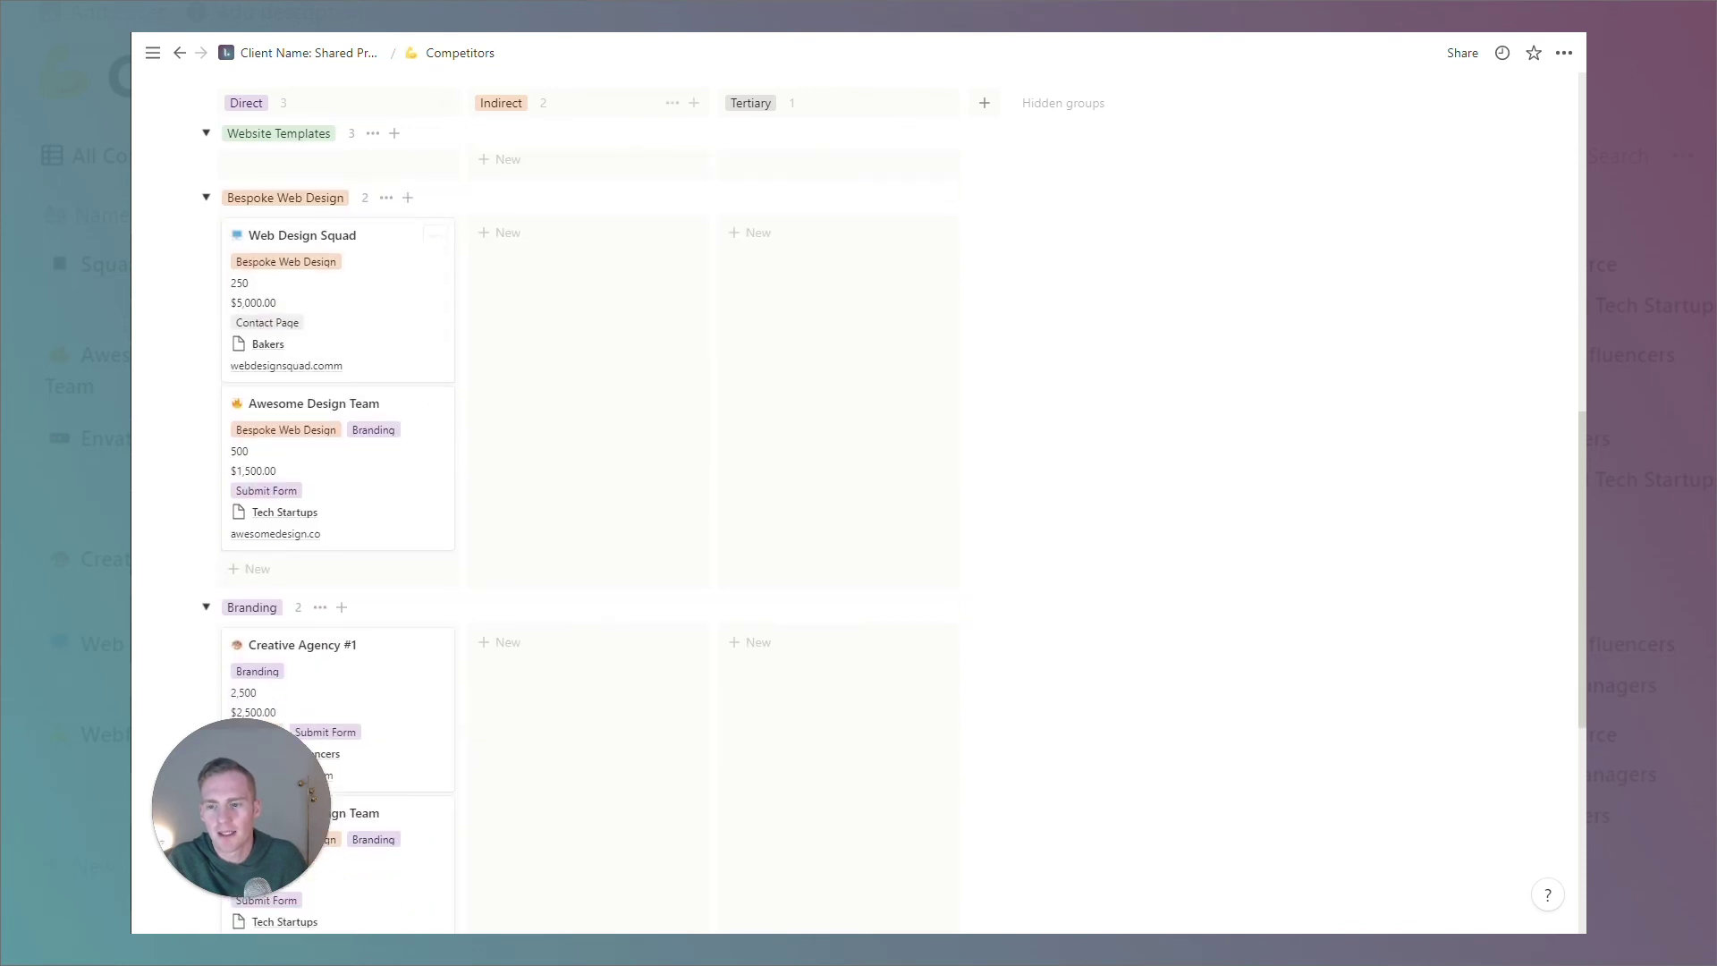
scroll(501, 447, "down", 3)
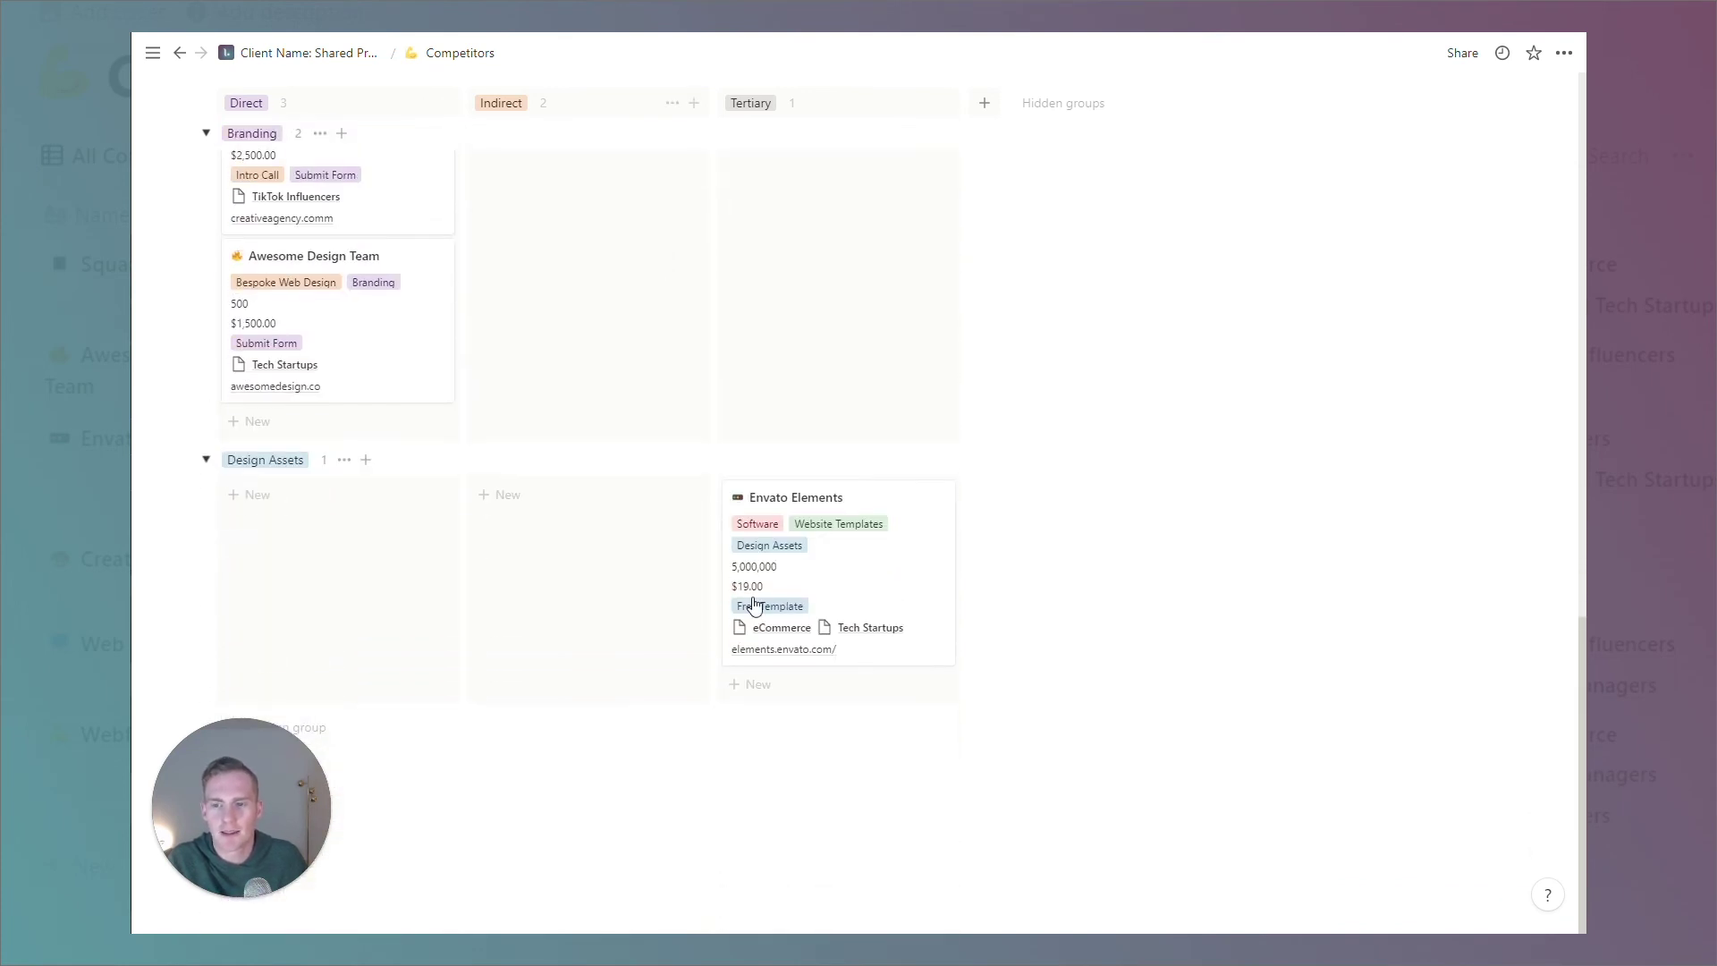
scroll(871, 550, "up", 14)
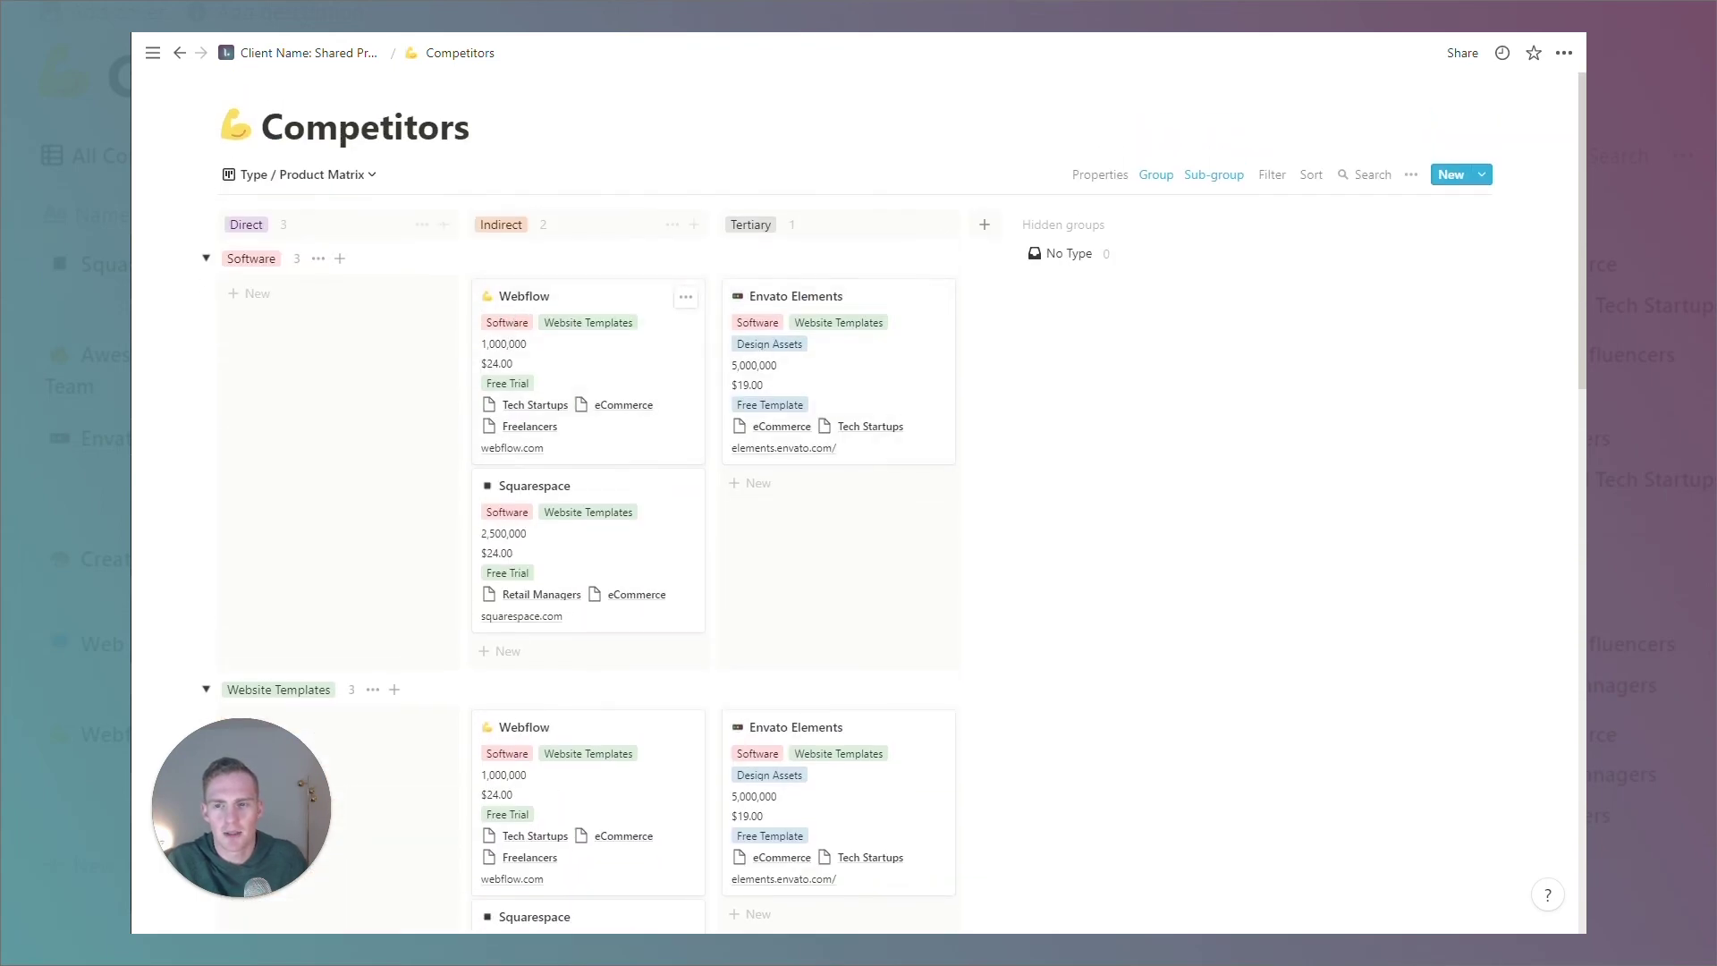
Collapse the Software, Website Templates, Bespoke Web Design, Branding and Design Assets groups.
left_click(206, 260)
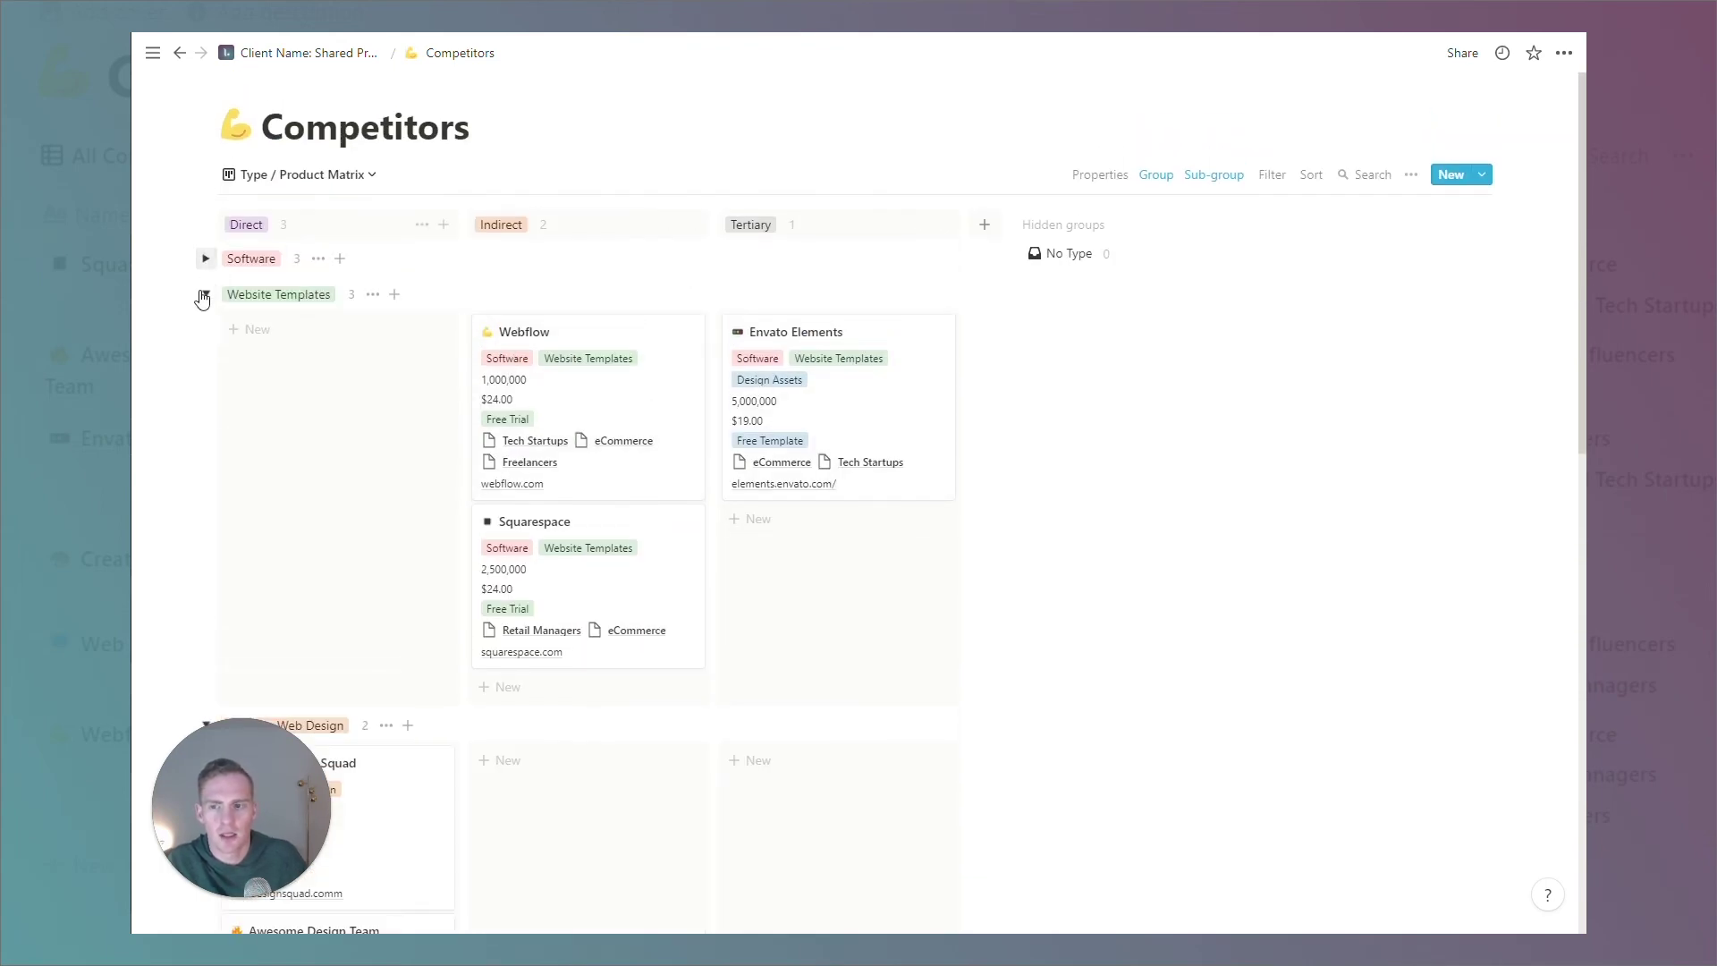
left_click(204, 295)
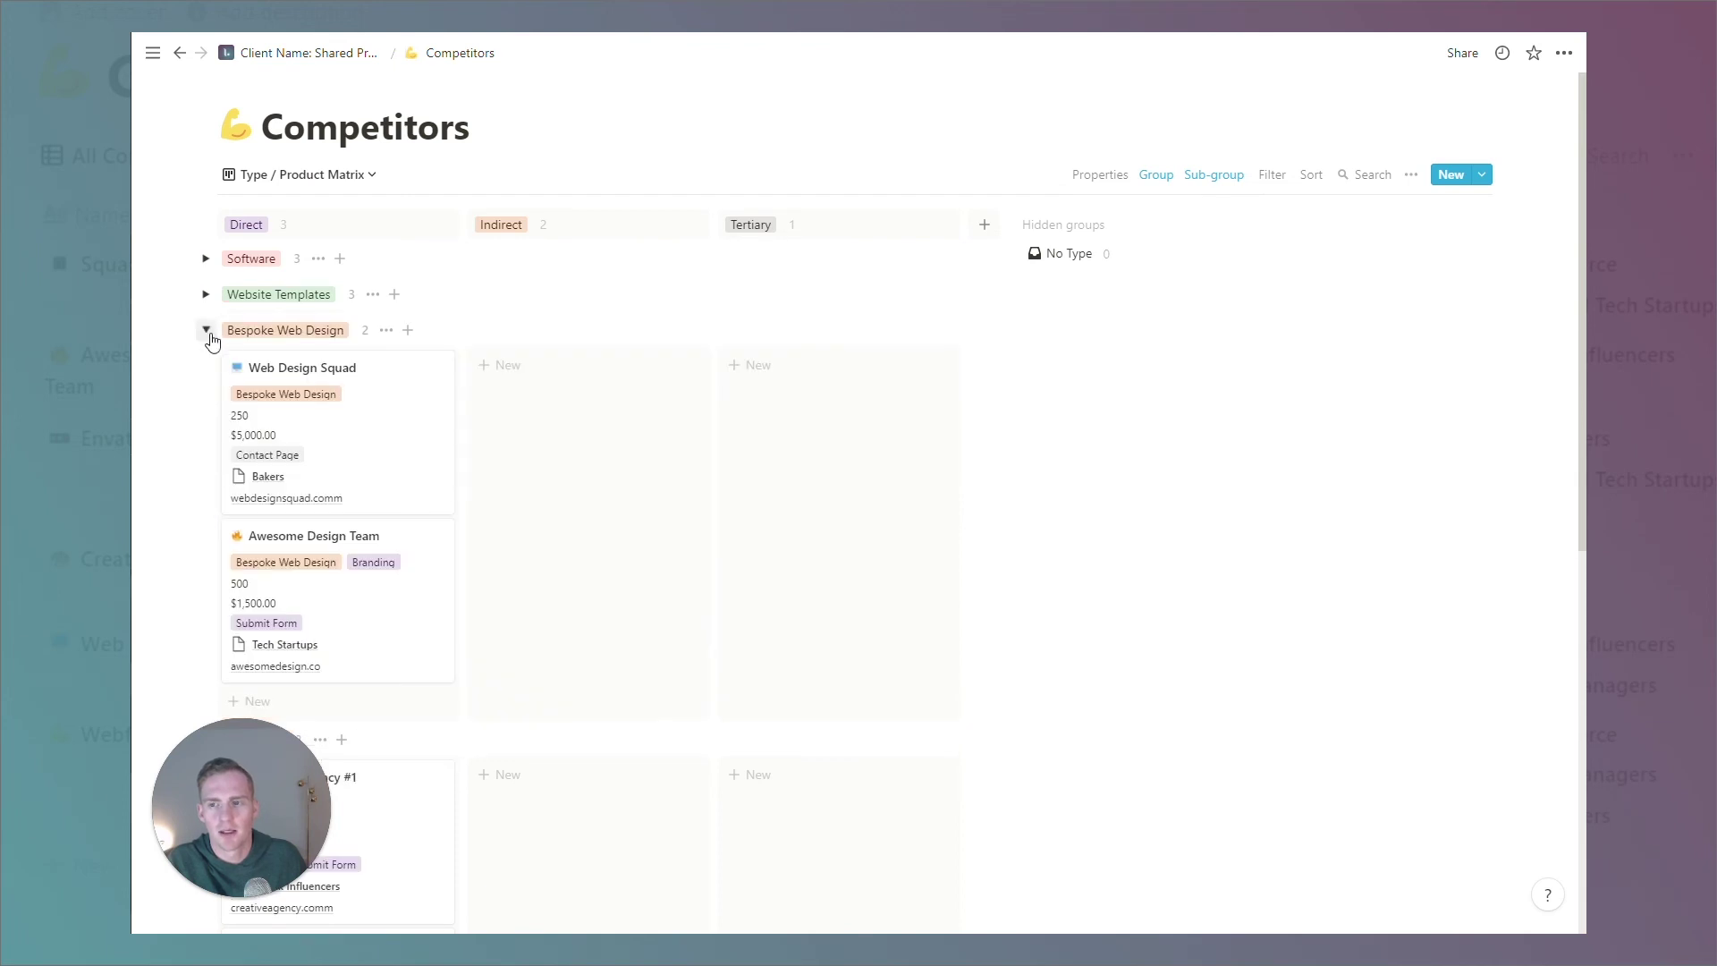
left_click(206, 330)
left_click(205, 365)
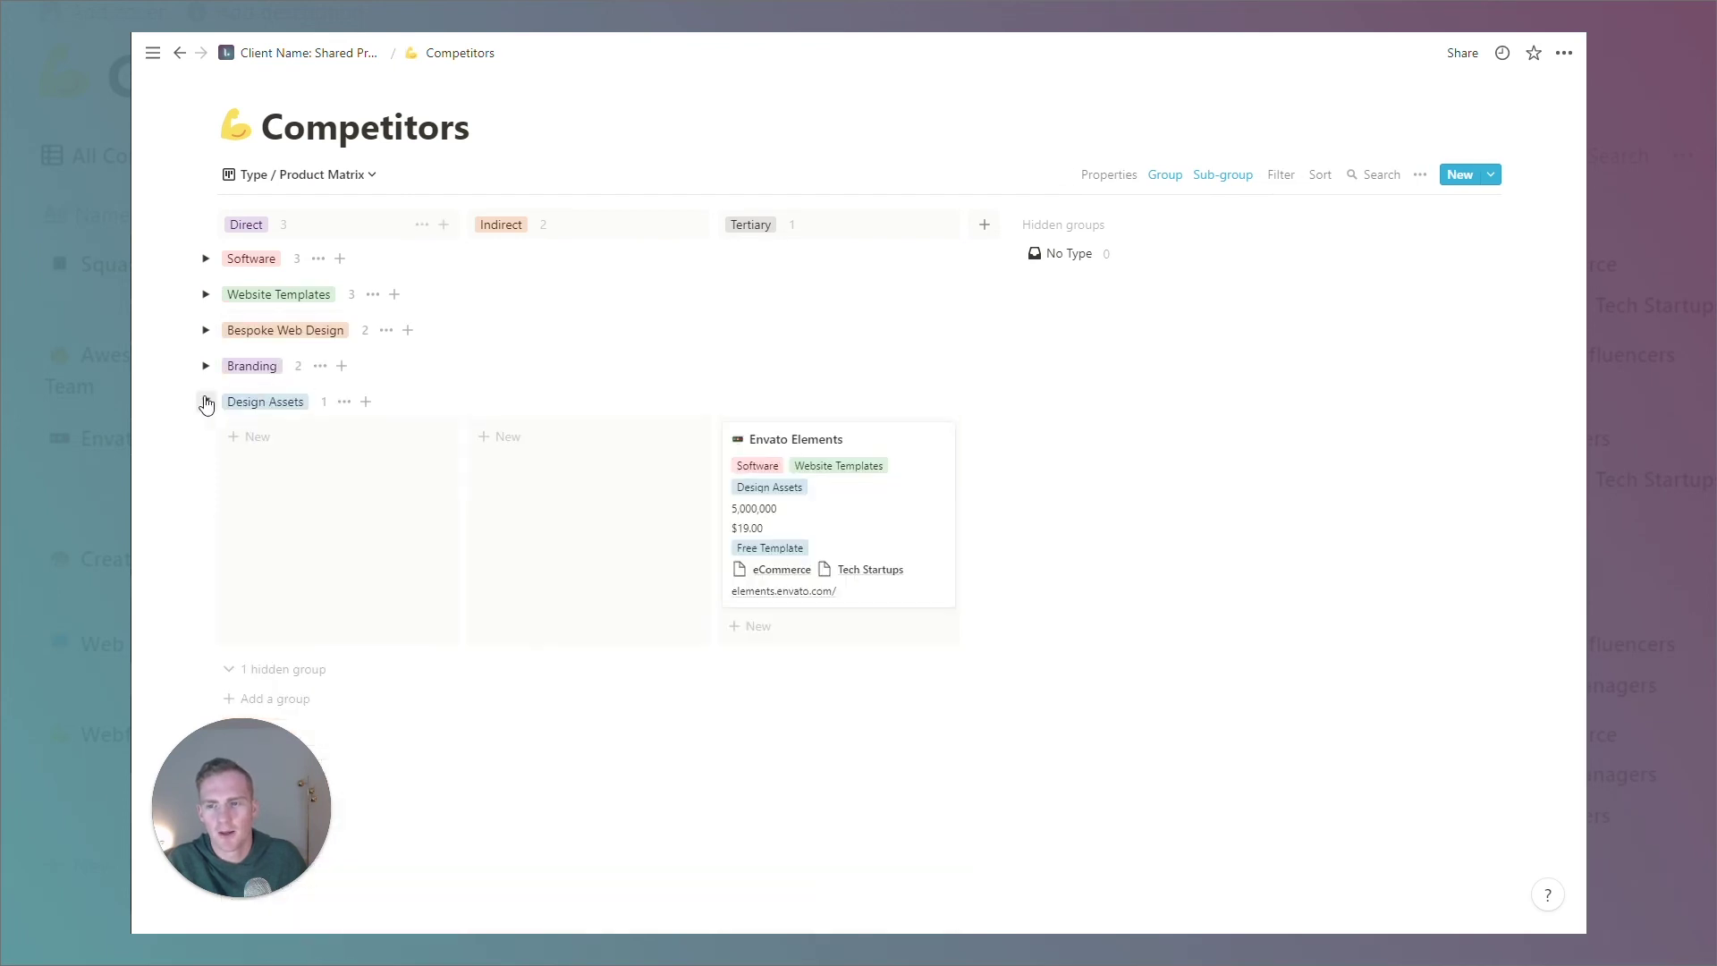
left_click(205, 403)
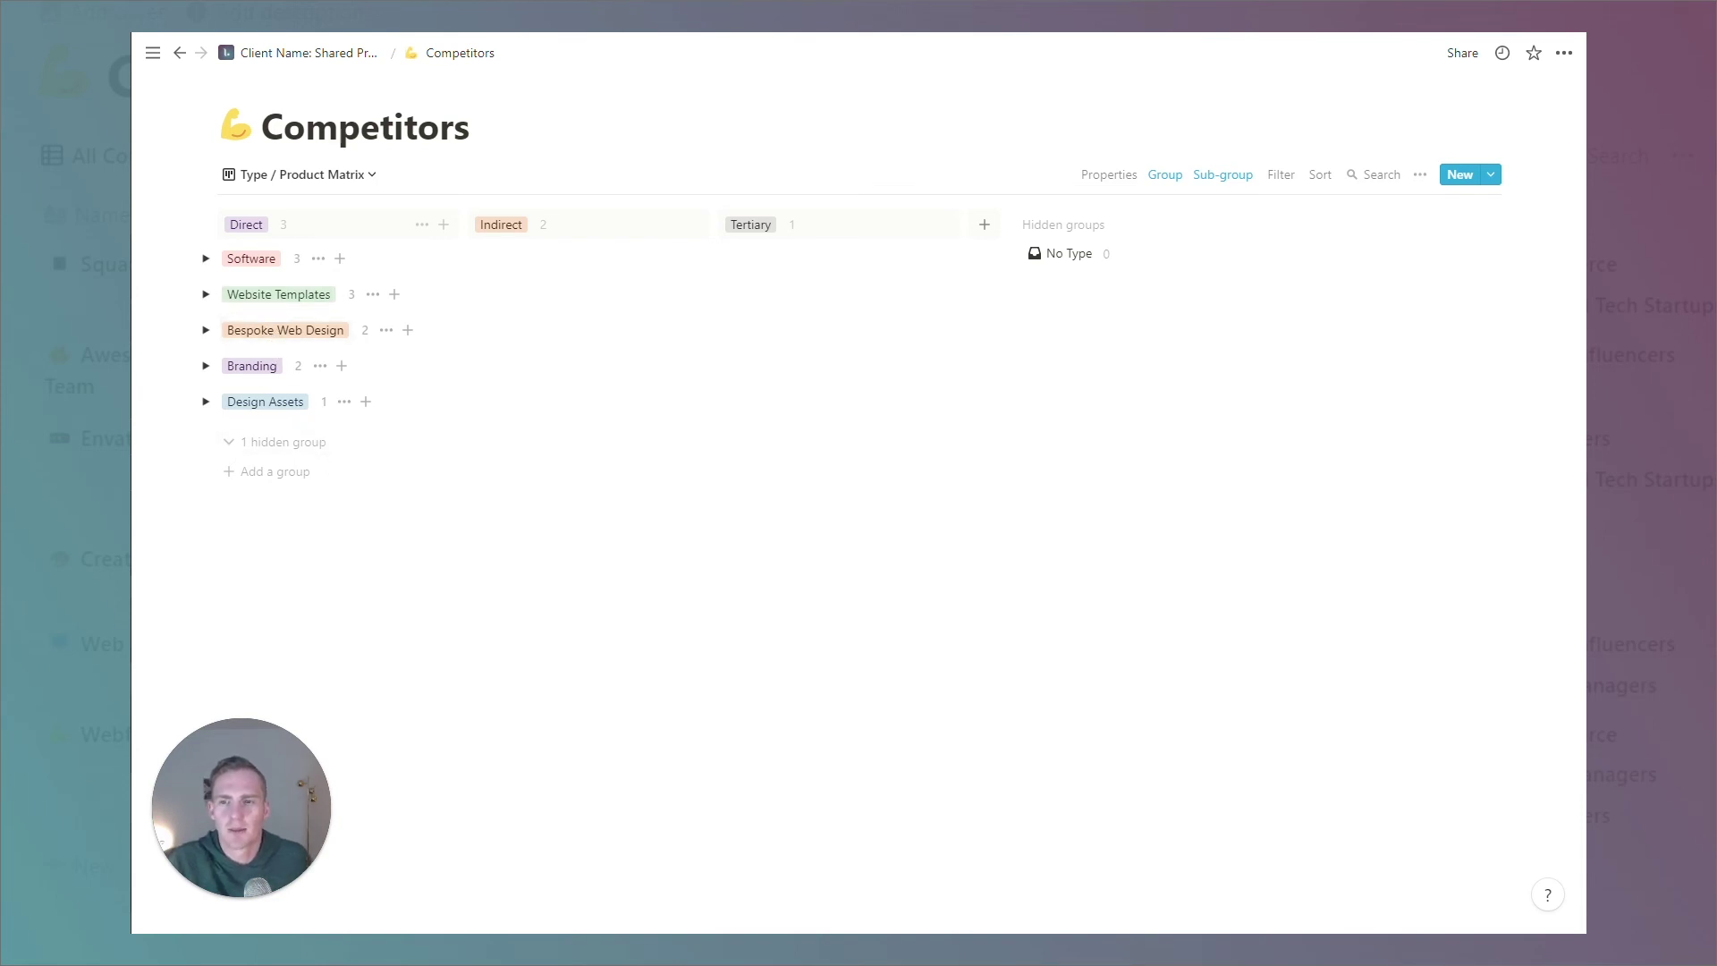
Re-expand all the Product groups and switch to the Sort By Type view.
left_click(206, 366)
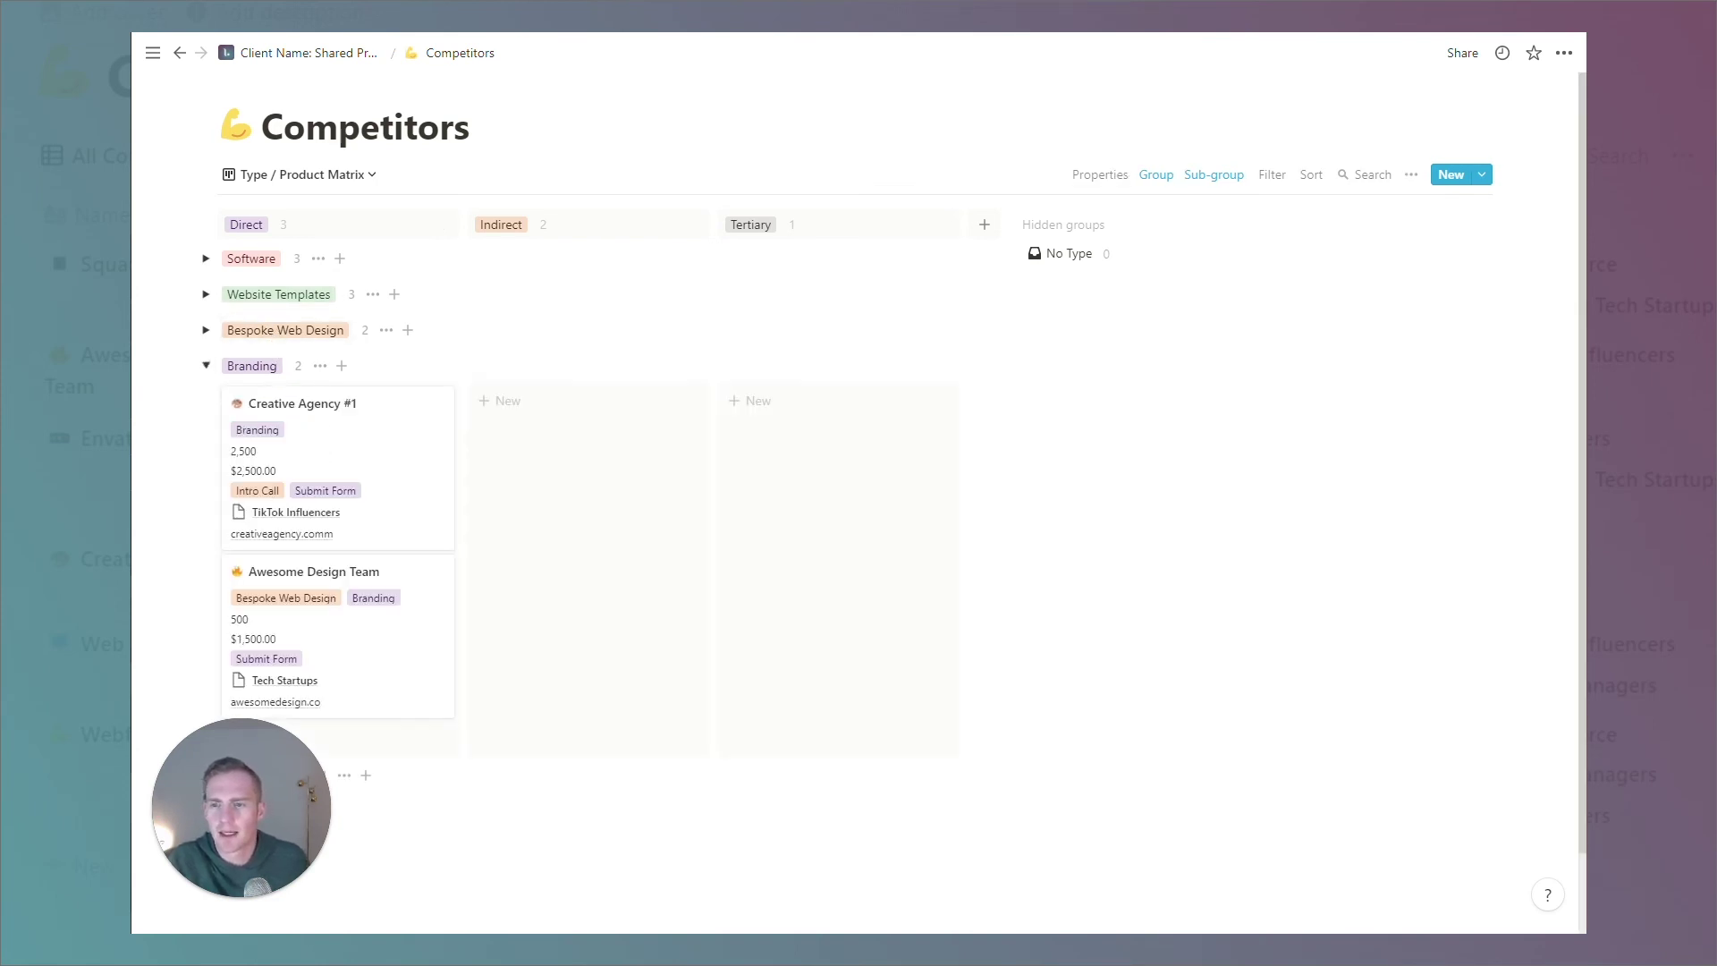
left_click(206, 330)
left_click(207, 295)
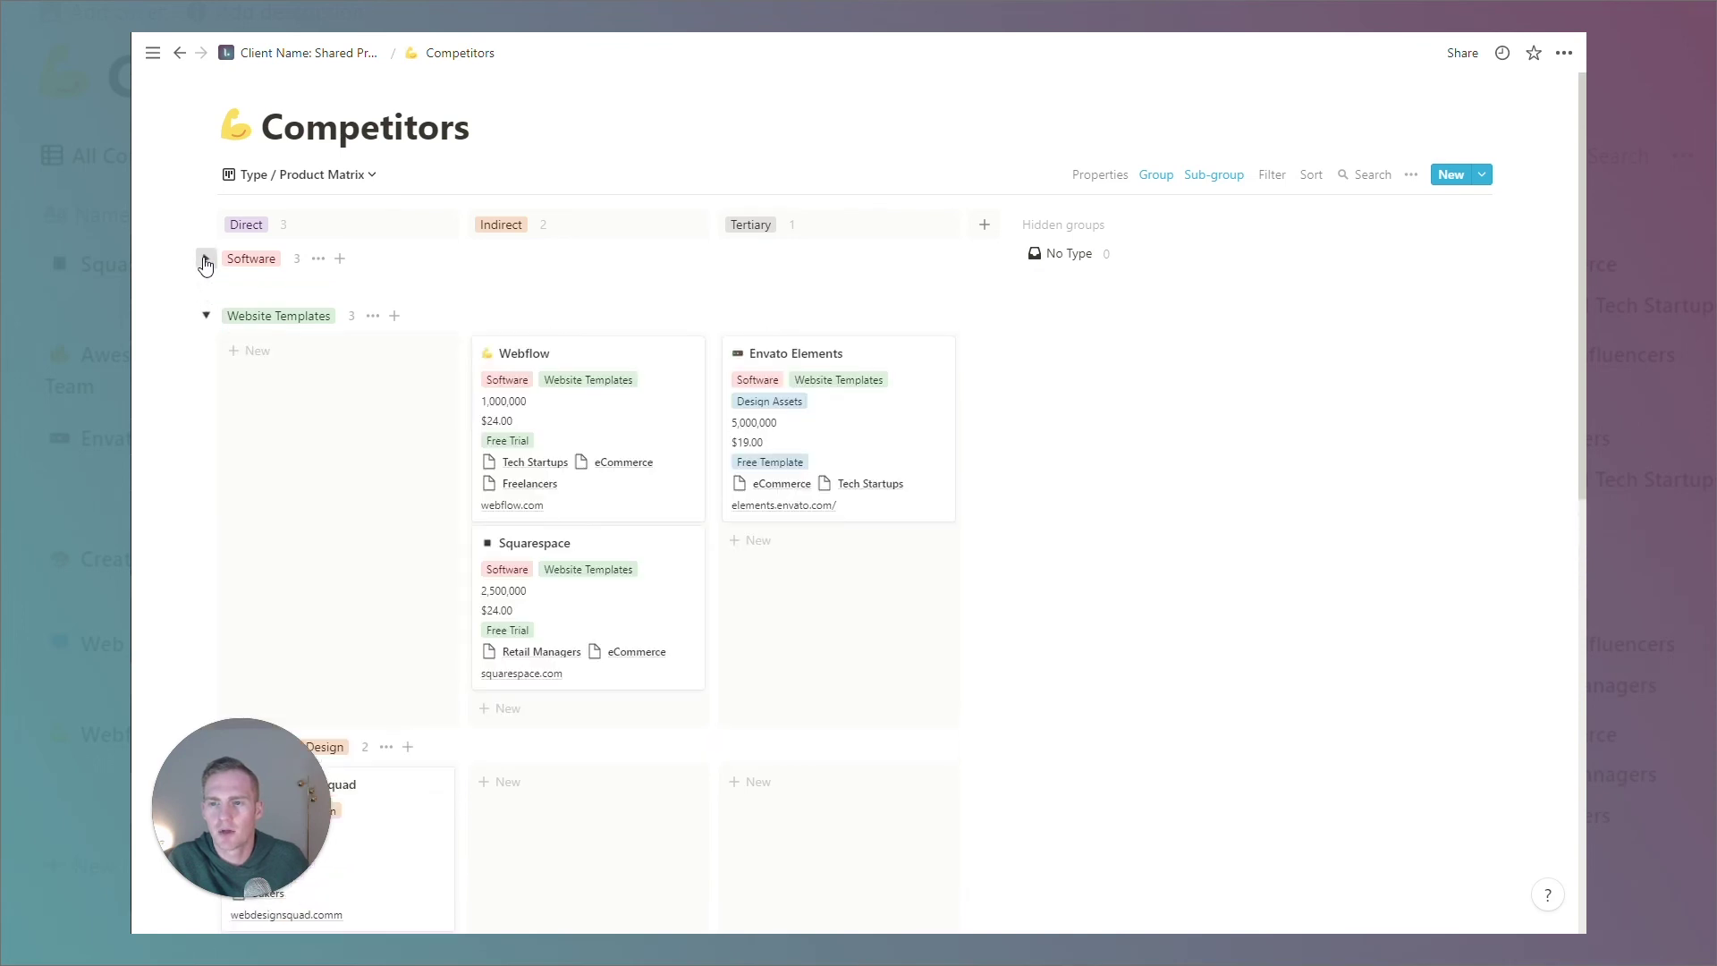
left_click(206, 258)
left_click(304, 175)
left_click(287, 293)
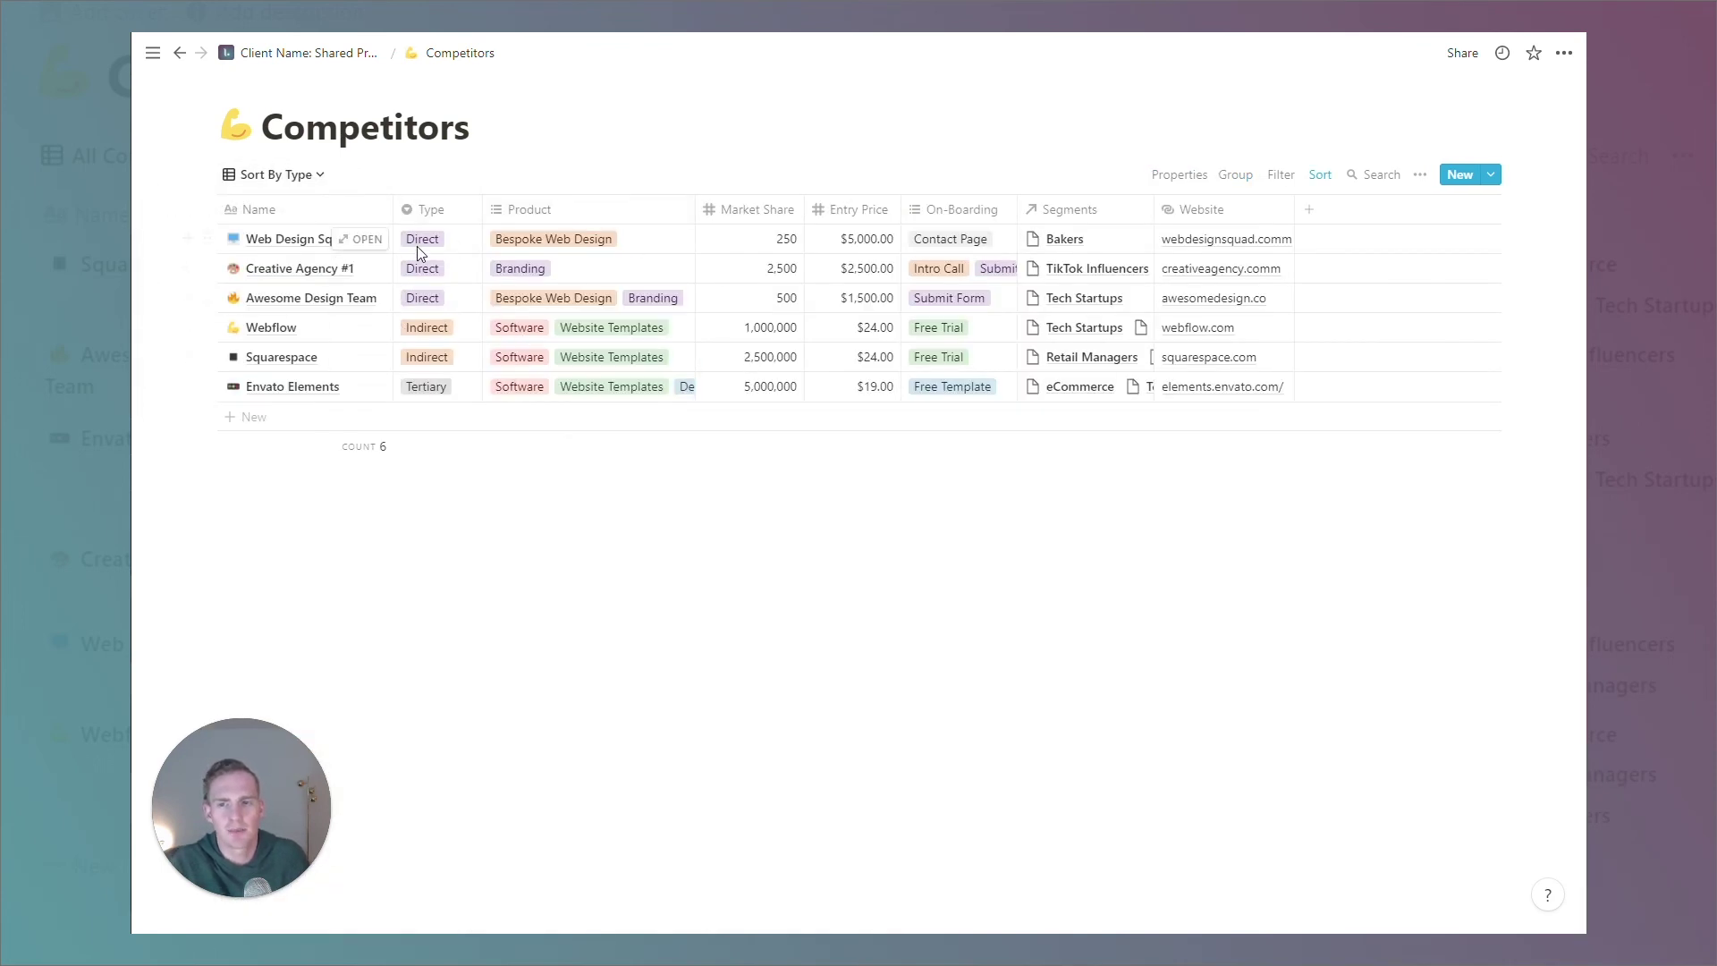
Cycle through the Sort By Size and Sort By Product views, ending on All Competitors.
left_click(277, 175)
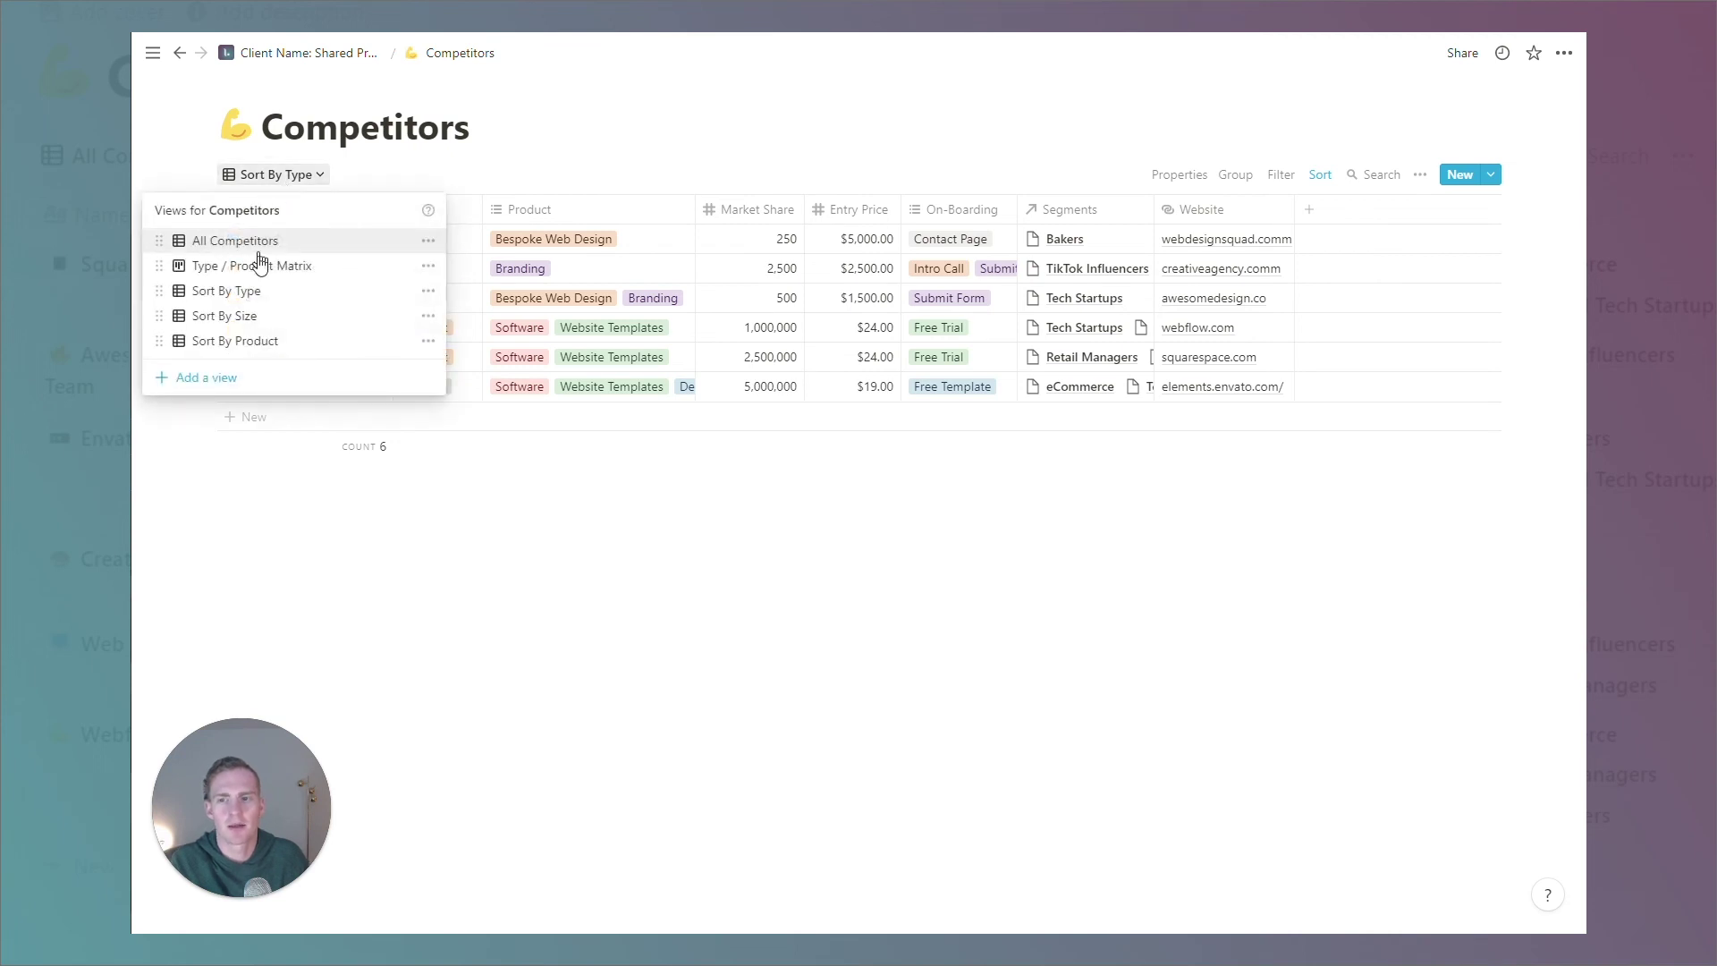
left_click(242, 314)
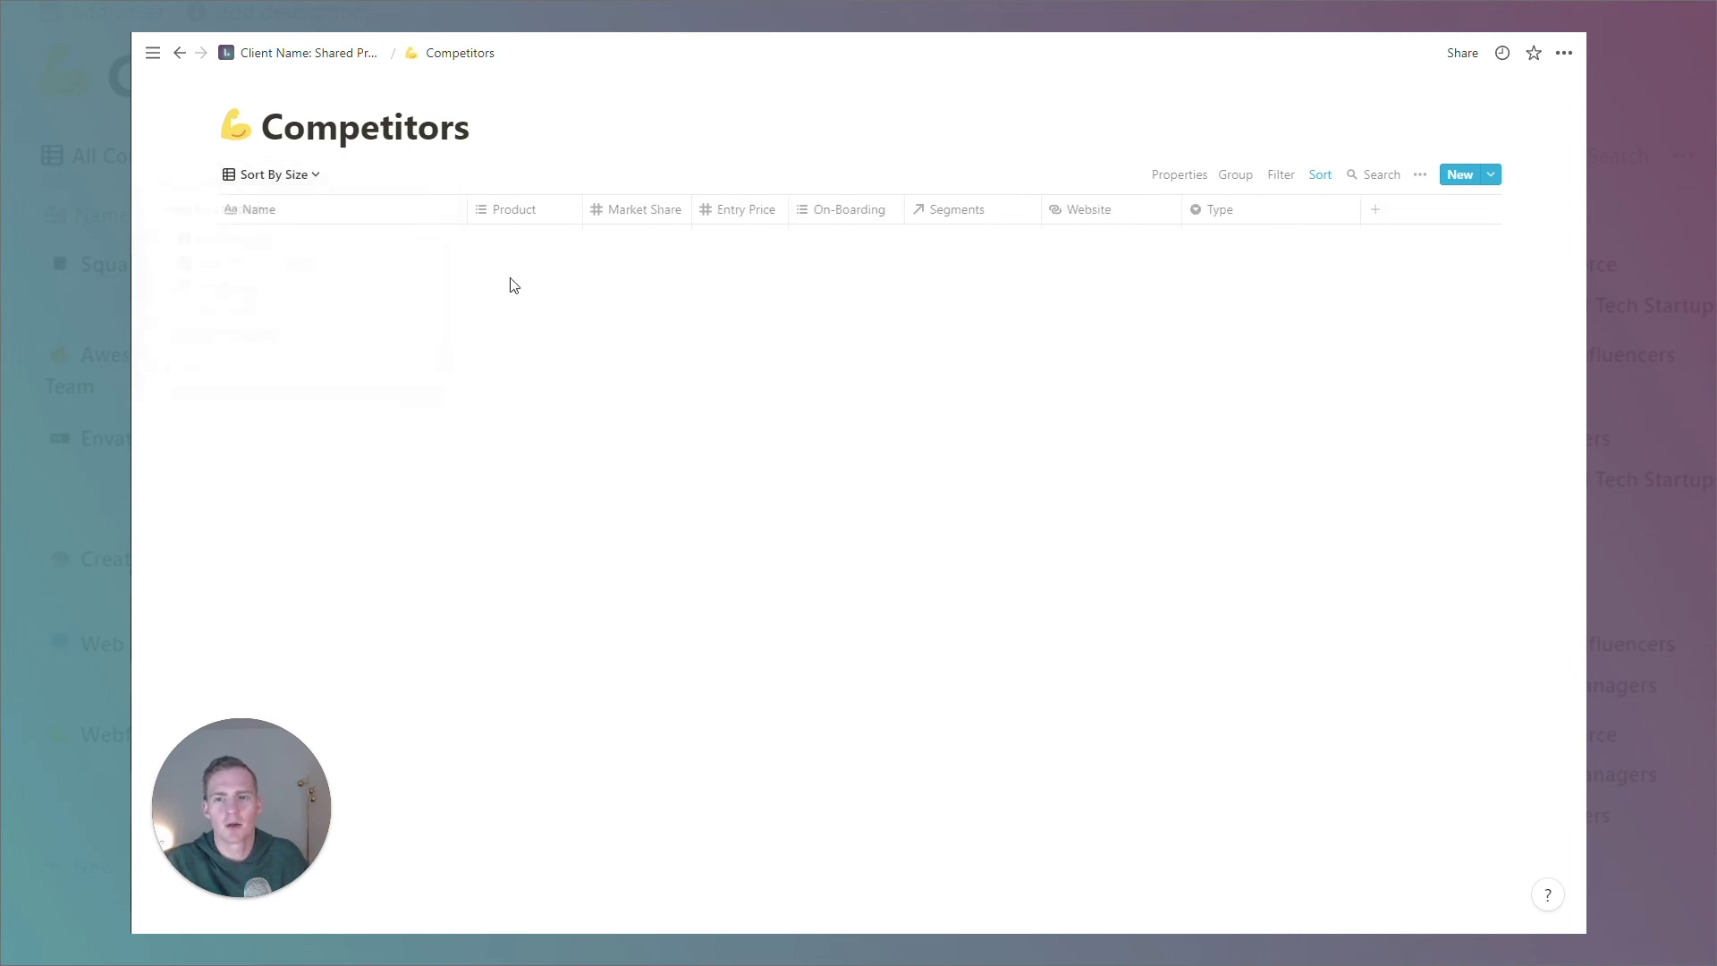
left_click(299, 175)
left_click(236, 341)
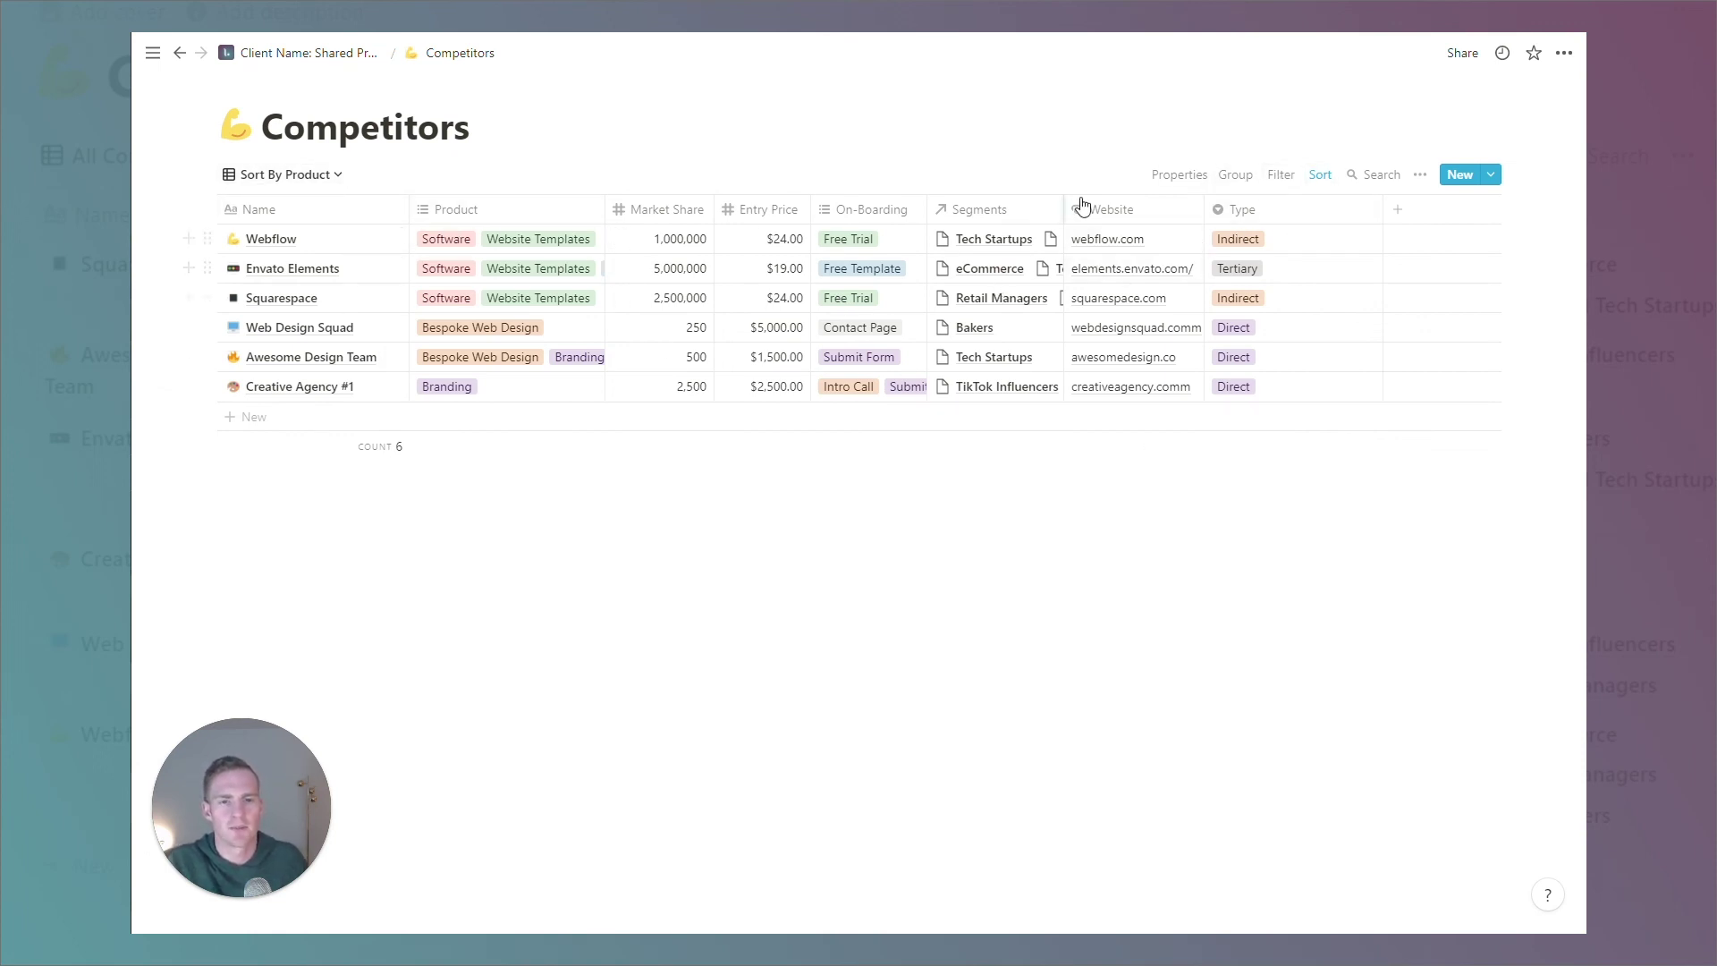
left_click(296, 176)
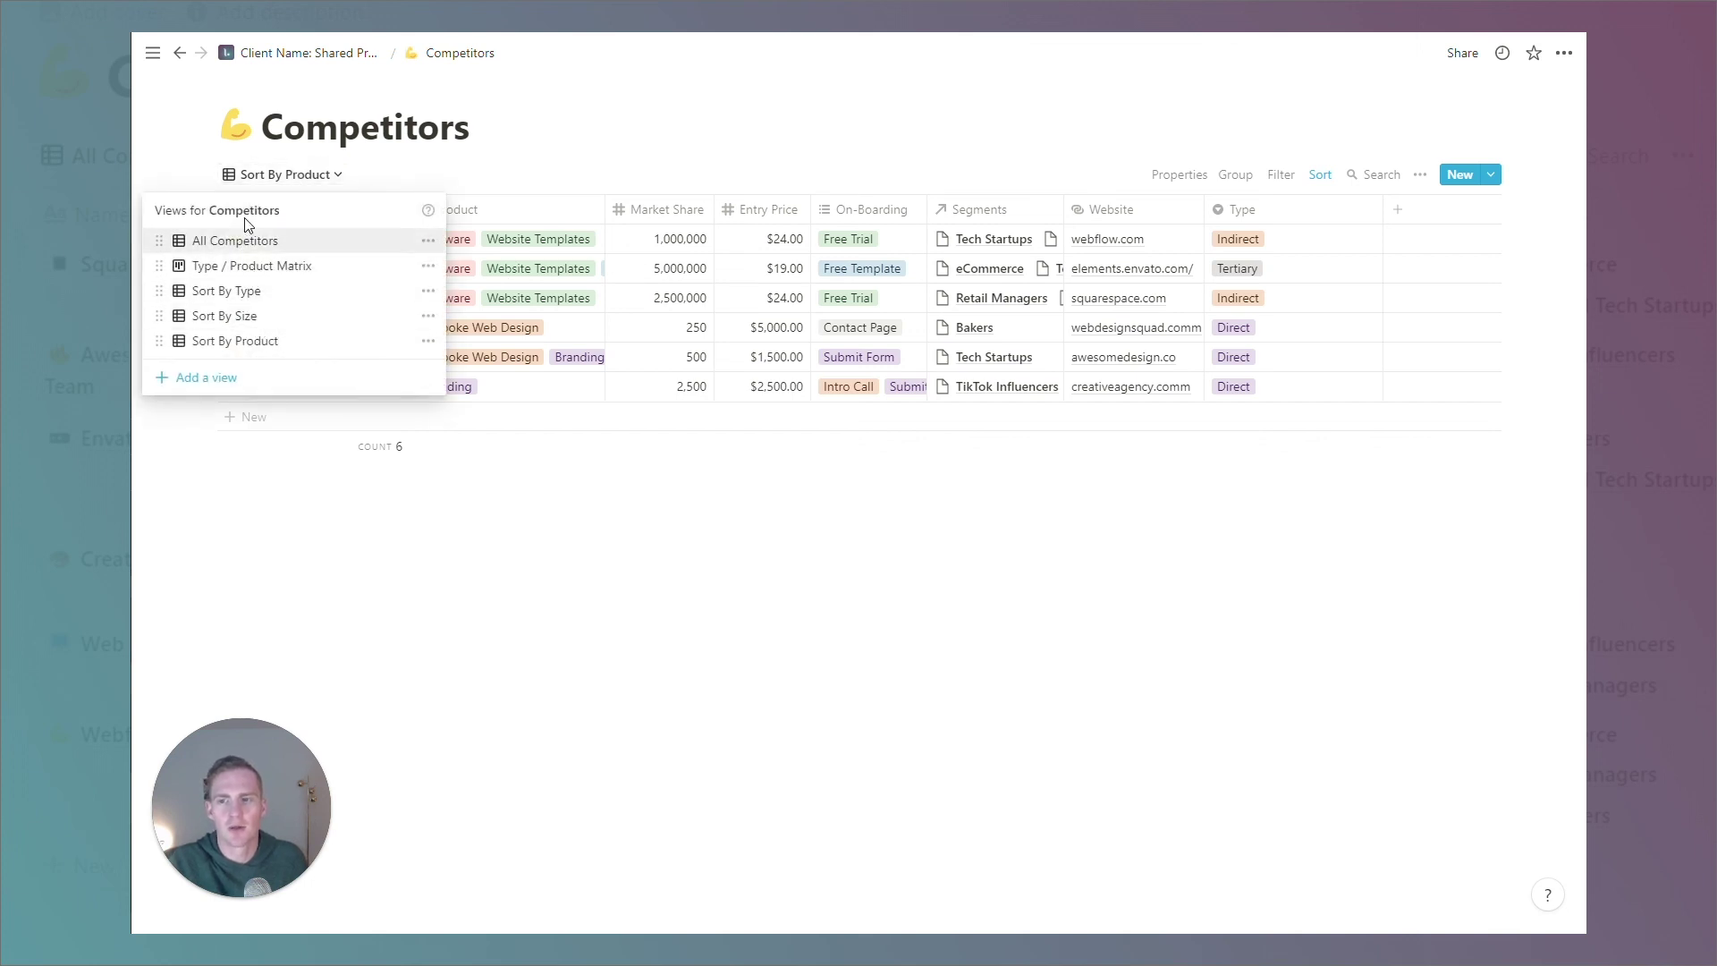
left_click(251, 241)
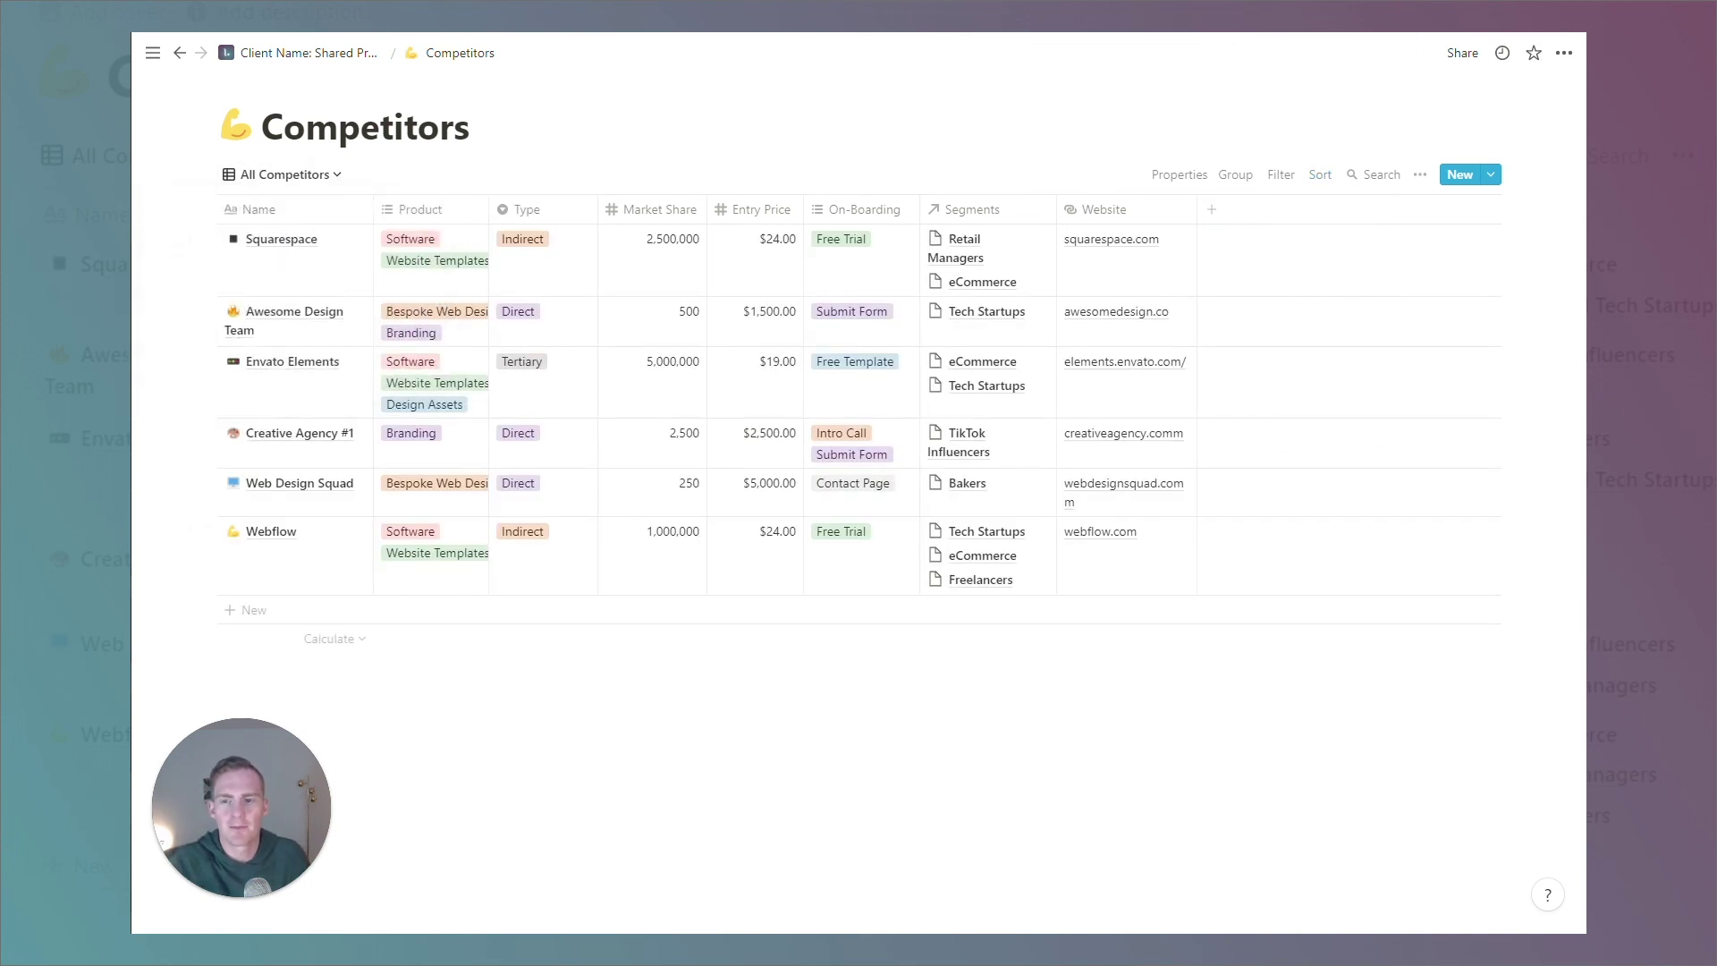